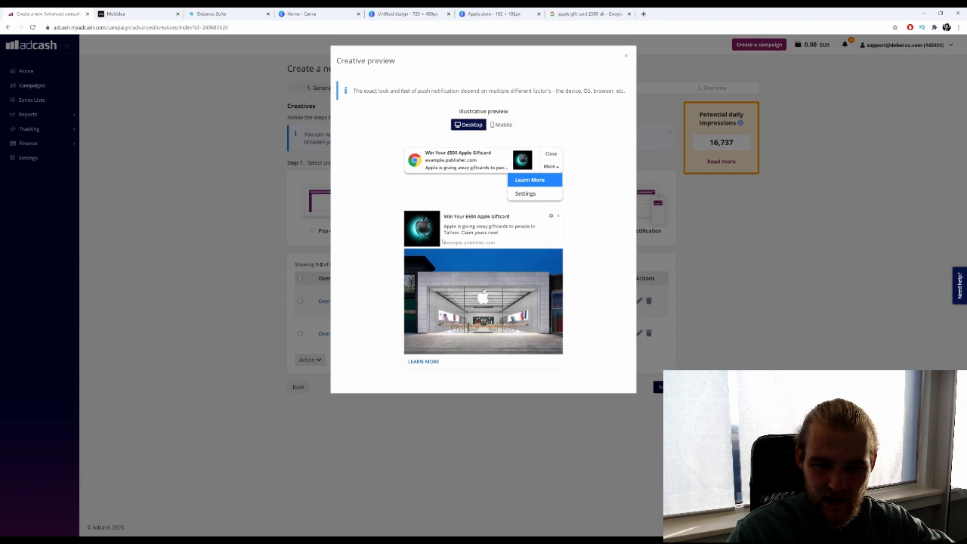
Inspect the first Apple gift card creative's preview text and LEARN MORE button, then close it.
drag(444, 226, 500, 233)
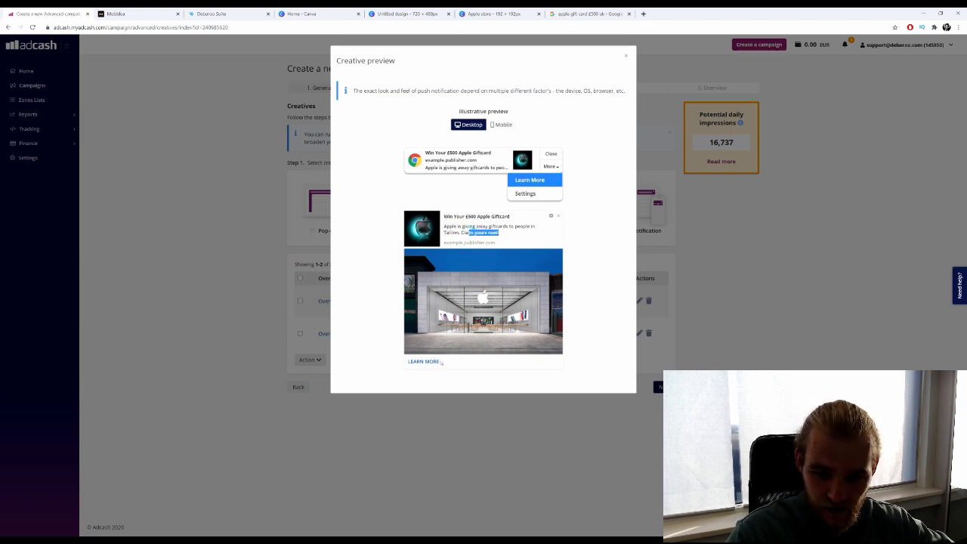
drag(441, 362, 407, 361)
click(211, 301)
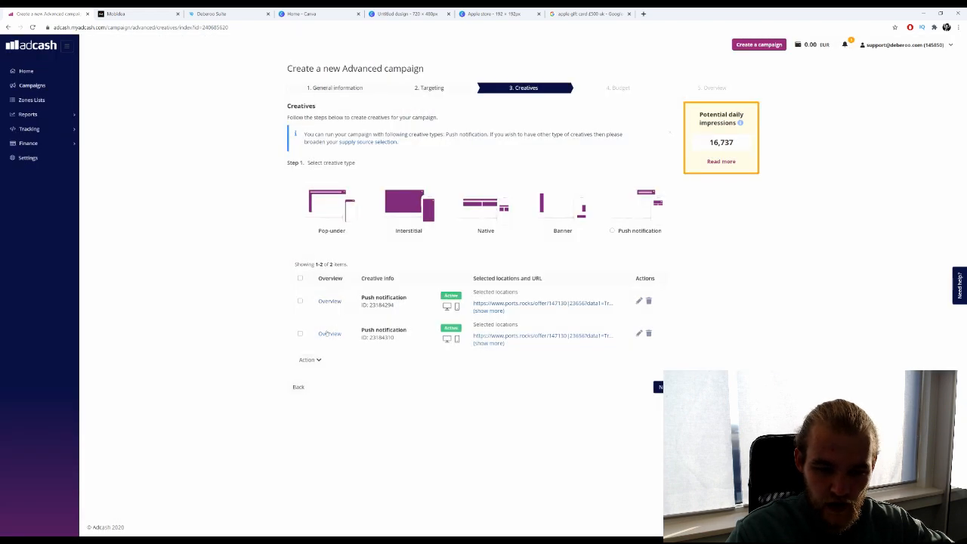
Review the second creative titled 'Get your £500 Apple Gift Card', then advance to the Budget step.
click(329, 333)
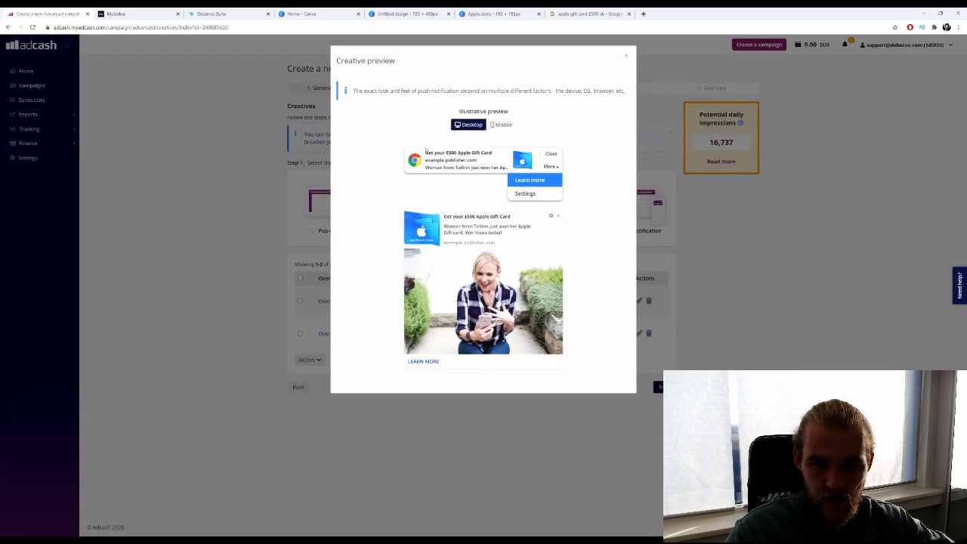
drag(425, 151, 491, 154)
click(434, 170)
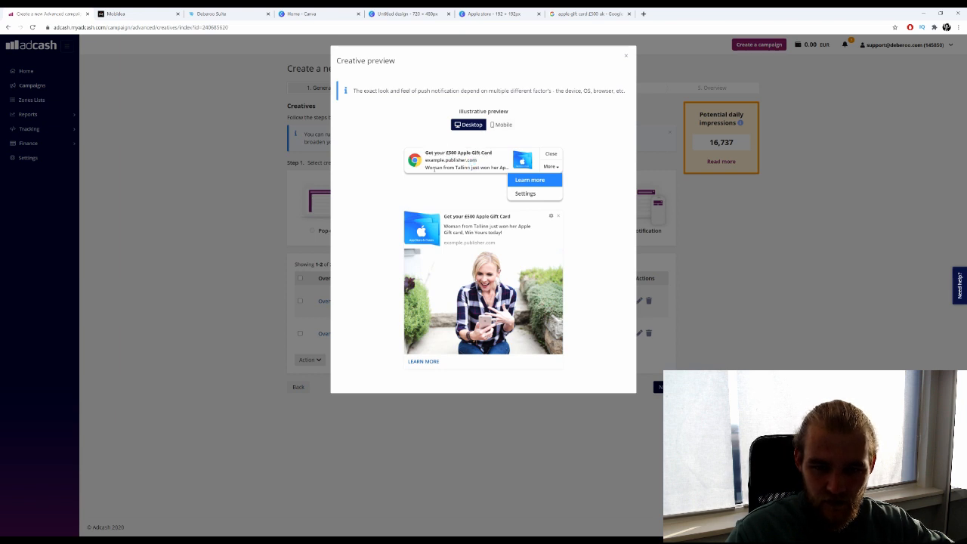
drag(426, 168, 497, 176)
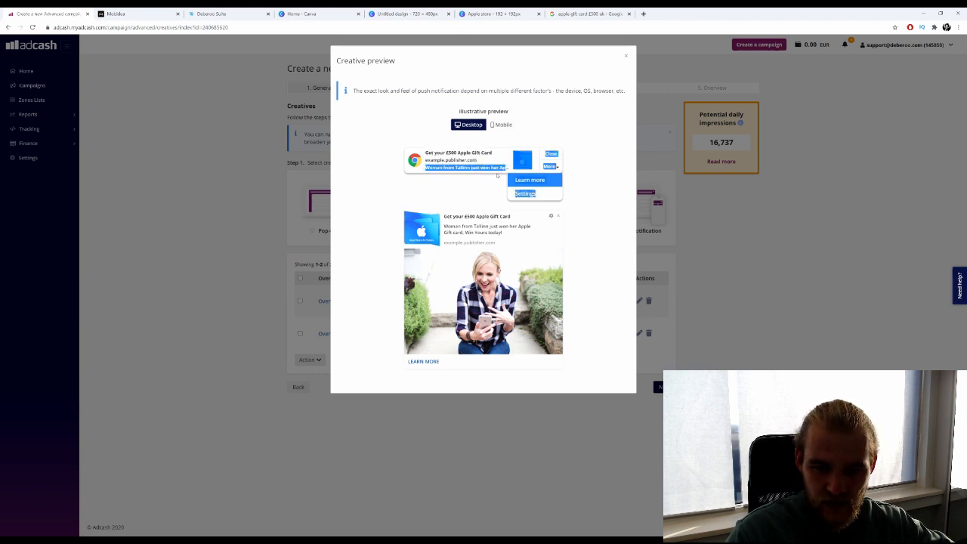
drag(444, 216, 462, 224)
click(493, 234)
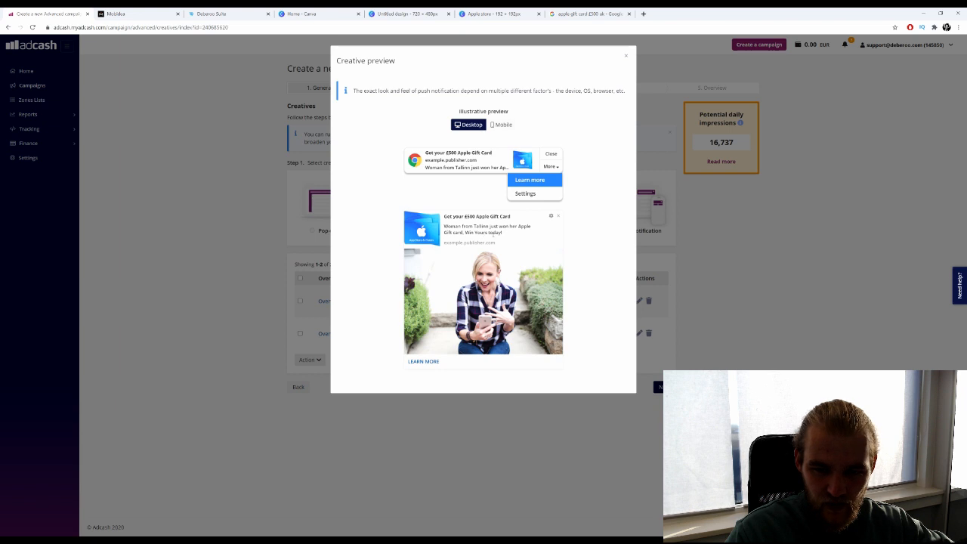
click(431, 435)
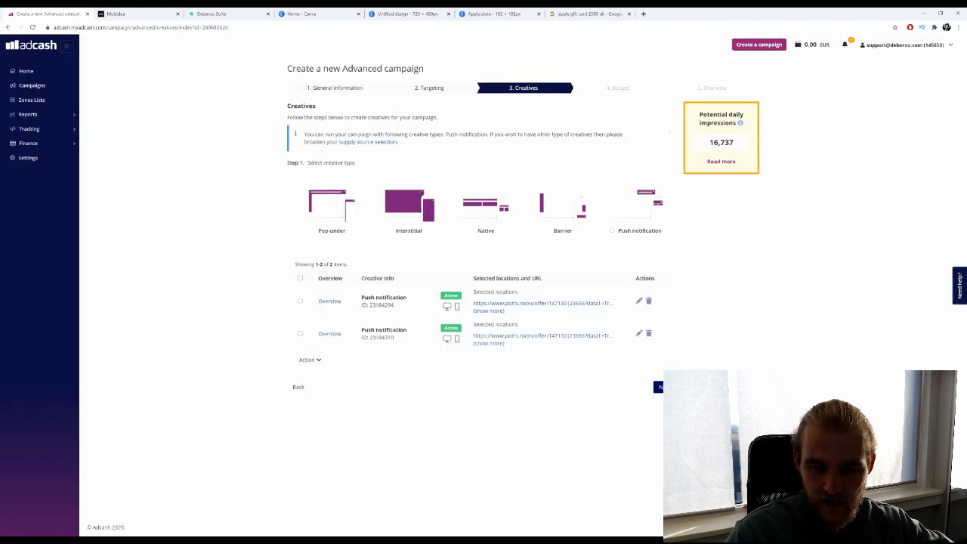
click(658, 386)
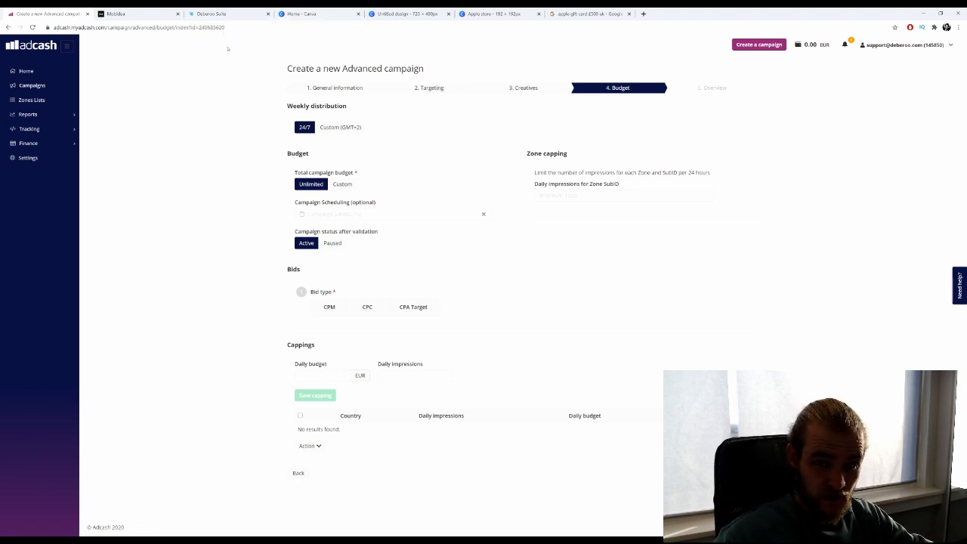
Switch from the Adcash campaign to the Mobidea offer tab.
click(141, 10)
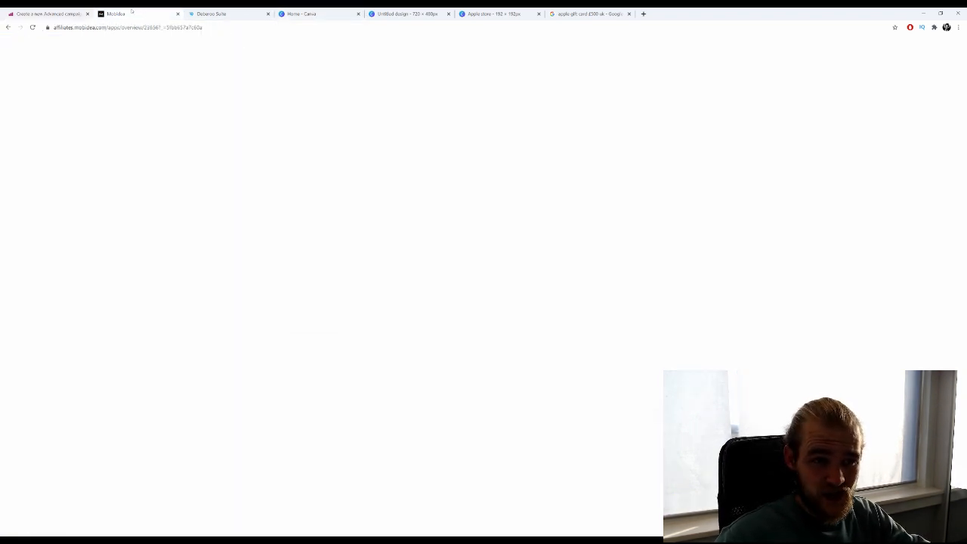
Check the offer's allowed traffic and view its WIN £500 screenshot full-size in a separate tab.
click(195, 201)
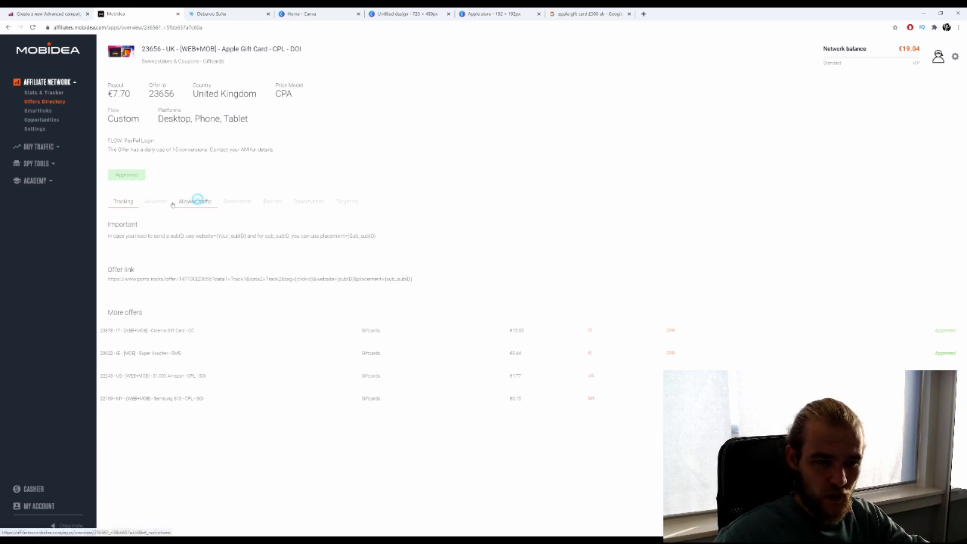
click(236, 202)
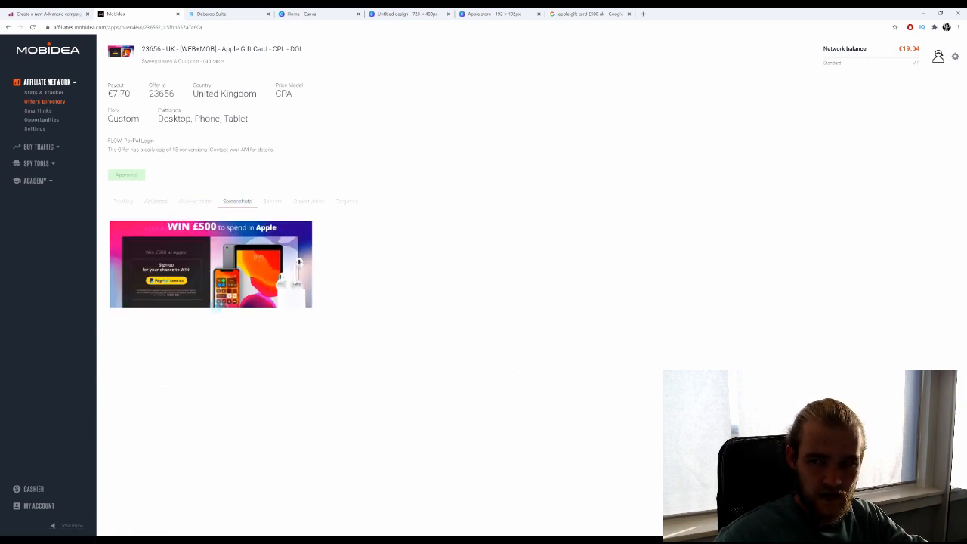
right_click(198, 255)
click(236, 260)
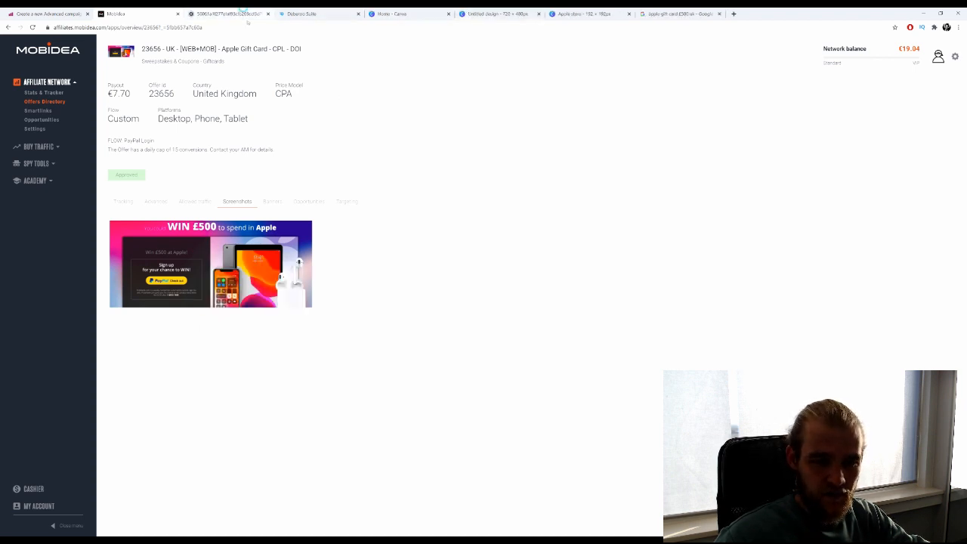
key(ctrl+Tab)
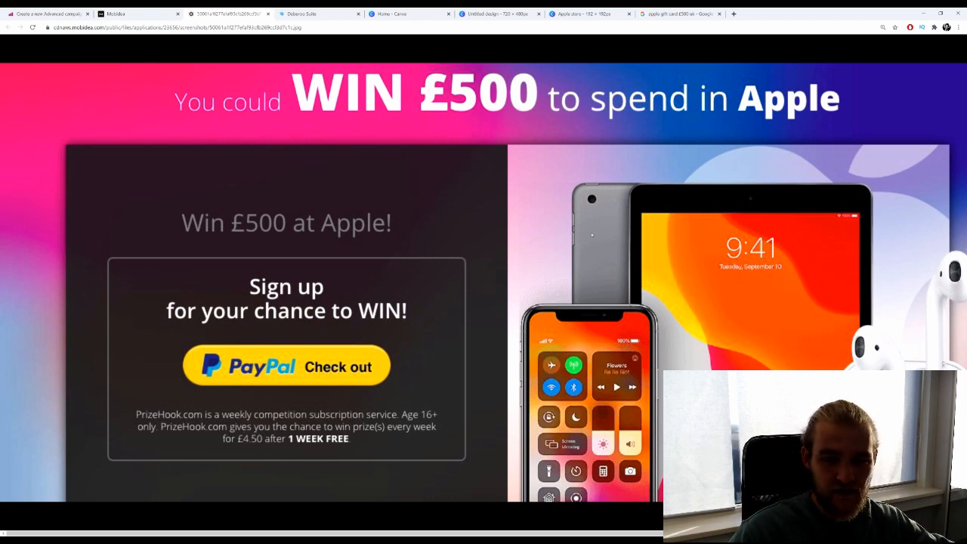
click(267, 14)
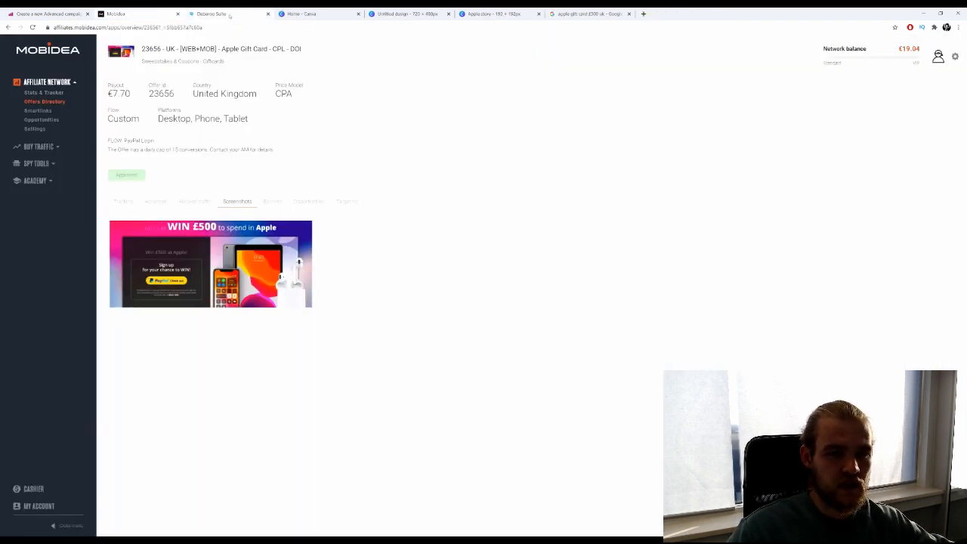
Return to Deberoo Suite and look through its Advertising, Community and Education menus.
click(215, 14)
scroll(225, 226, up, 4)
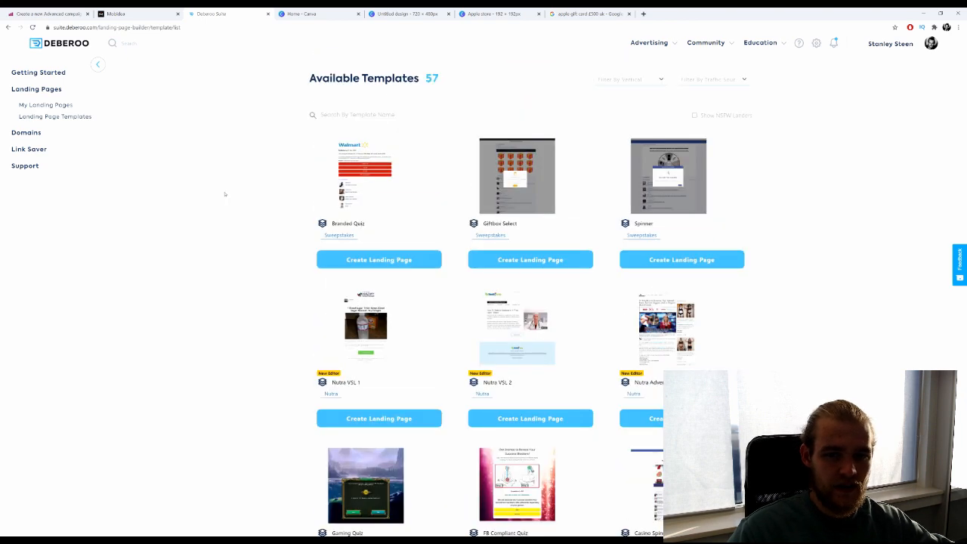
scroll(234, 202, down, 10)
scroll(244, 205, up, 10)
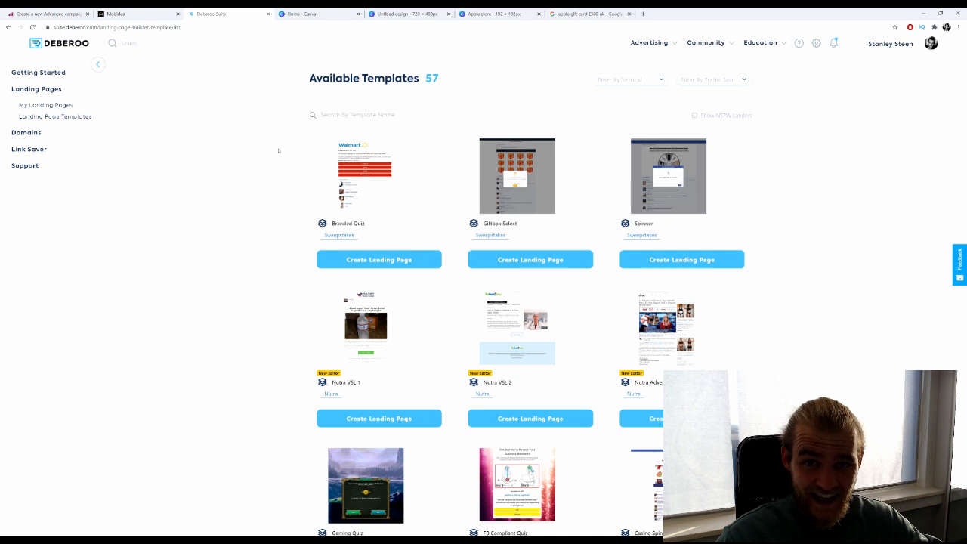
click(648, 42)
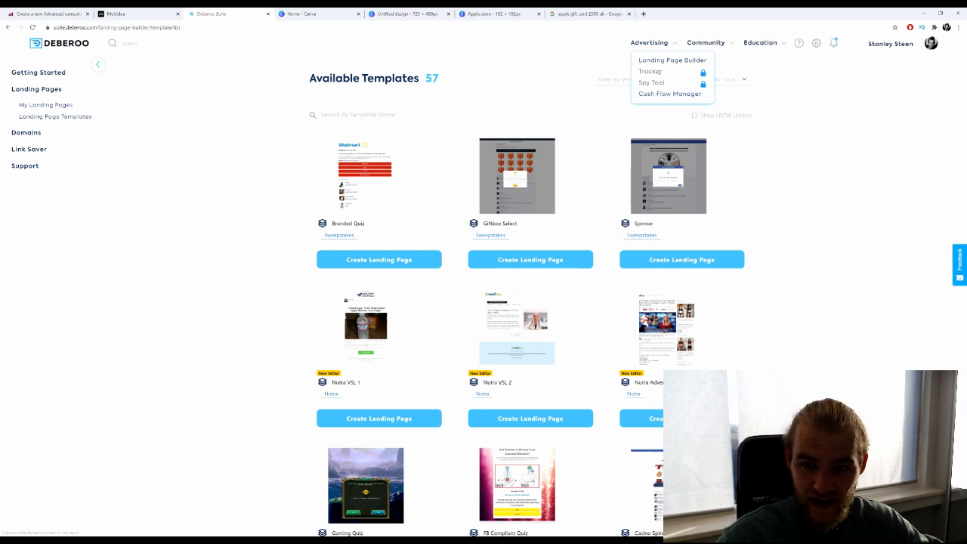
click(717, 43)
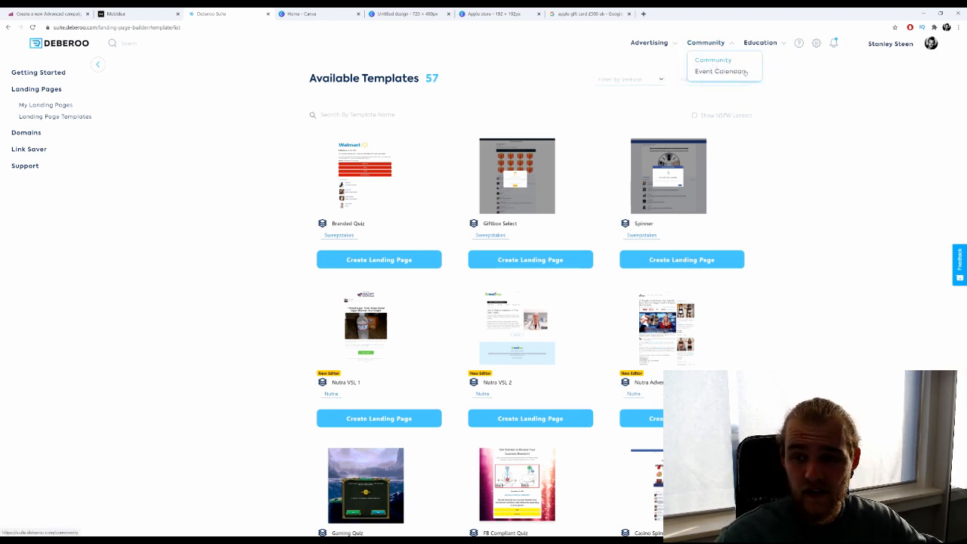
click(761, 41)
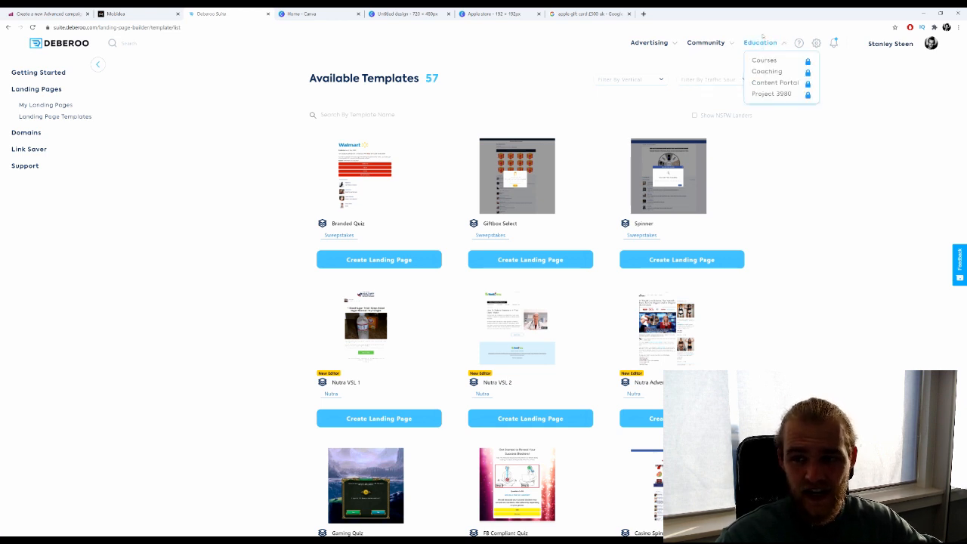
click(792, 176)
Scroll the template gallery down to the Quiz Lander templates.
scroll(808, 149, down, 6)
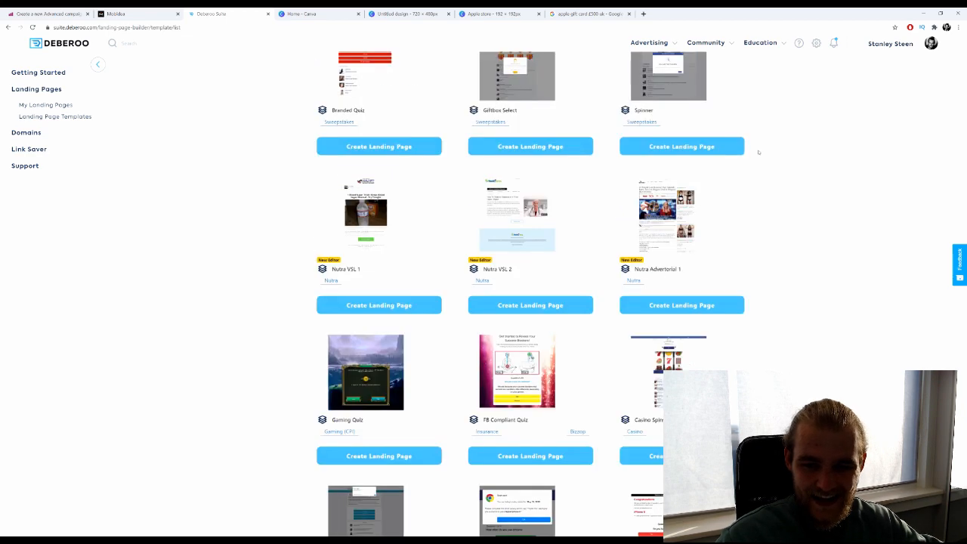
scroll(757, 151, down, 3)
scroll(755, 149, up, 6)
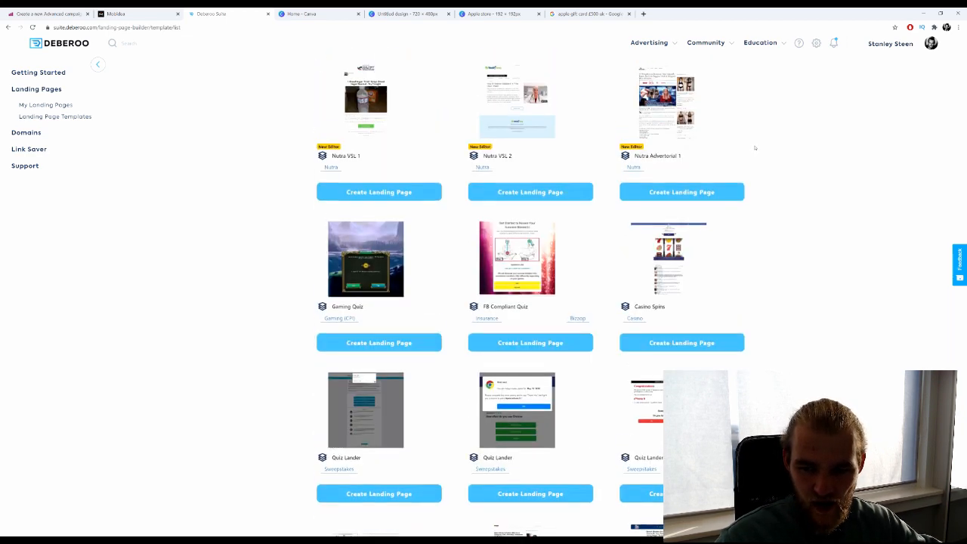
scroll(754, 148, down, 2)
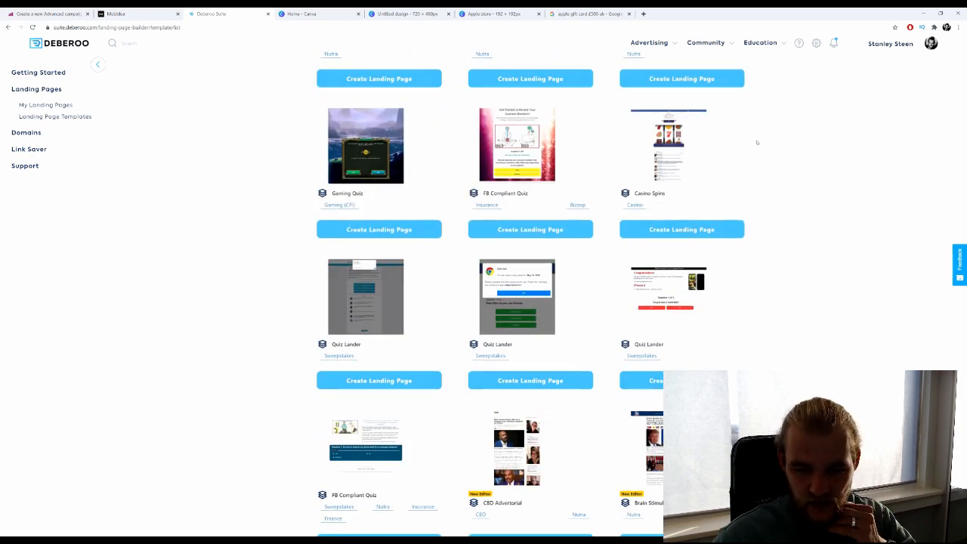
scroll(755, 143, down, 2)
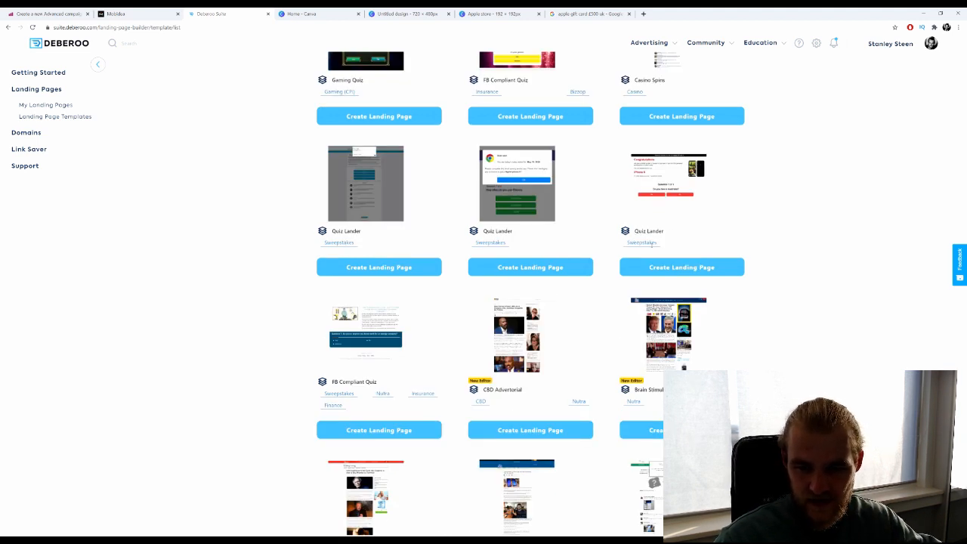
Start a new landing page from the red Quiz Lander template, naming it 'Apple Gift Card'.
click(681, 266)
click(474, 284)
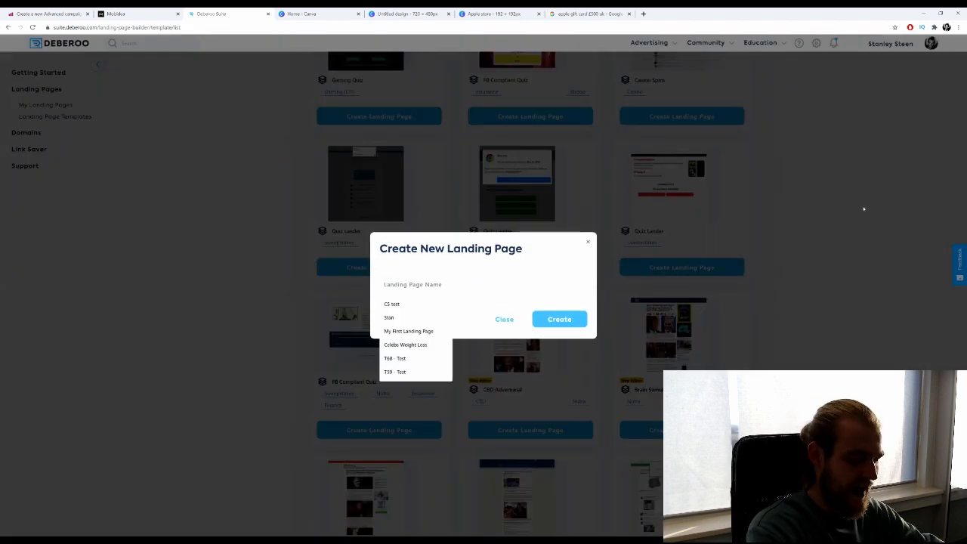
text(i)
key(BackSpace)
text(Appl)
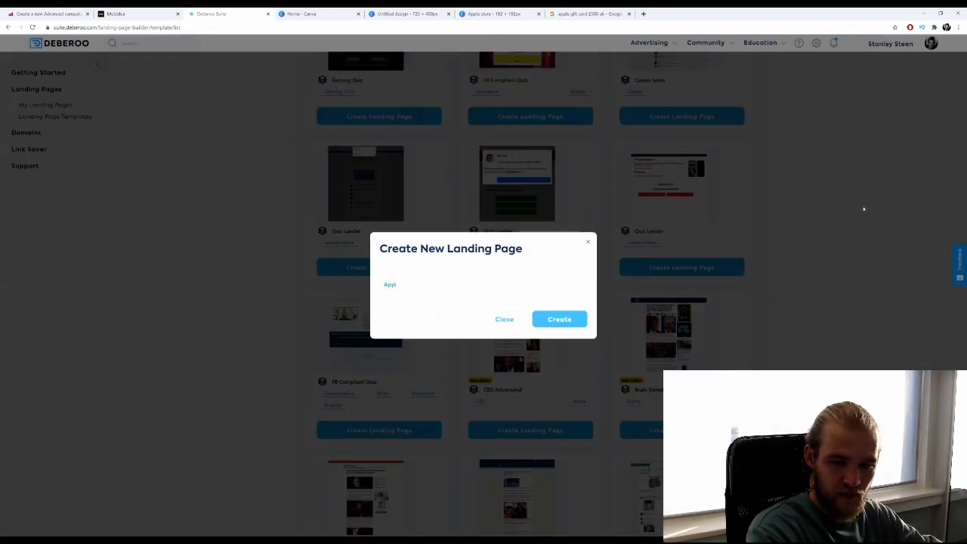
text(e Gift)
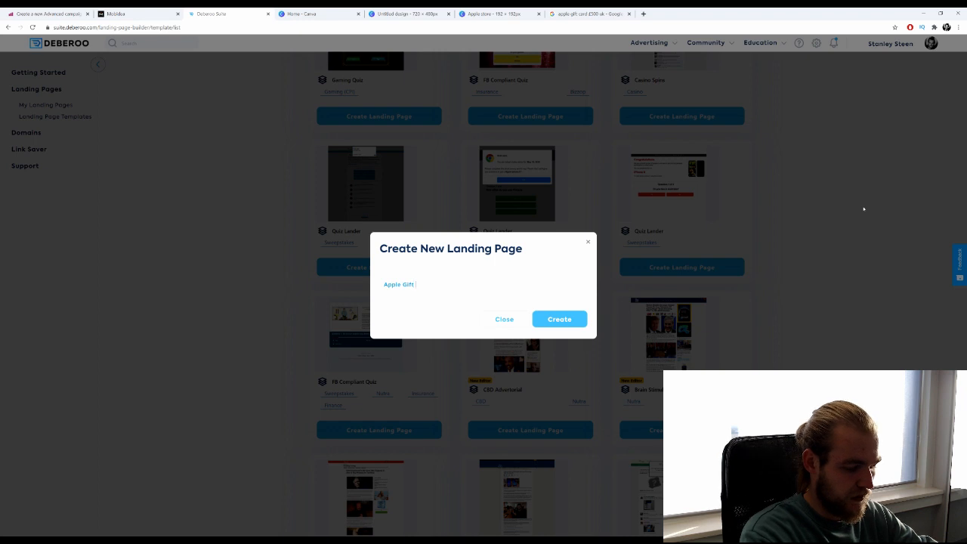
text( Card)
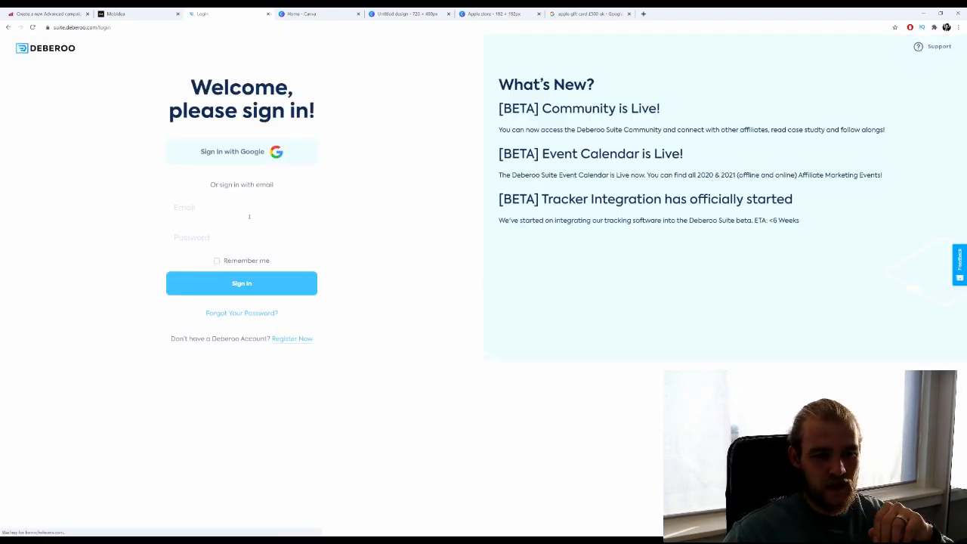
Sign in to Deberoo Suite with the saved account e-mail and the account password.
click(249, 217)
click(201, 228)
click(201, 234)
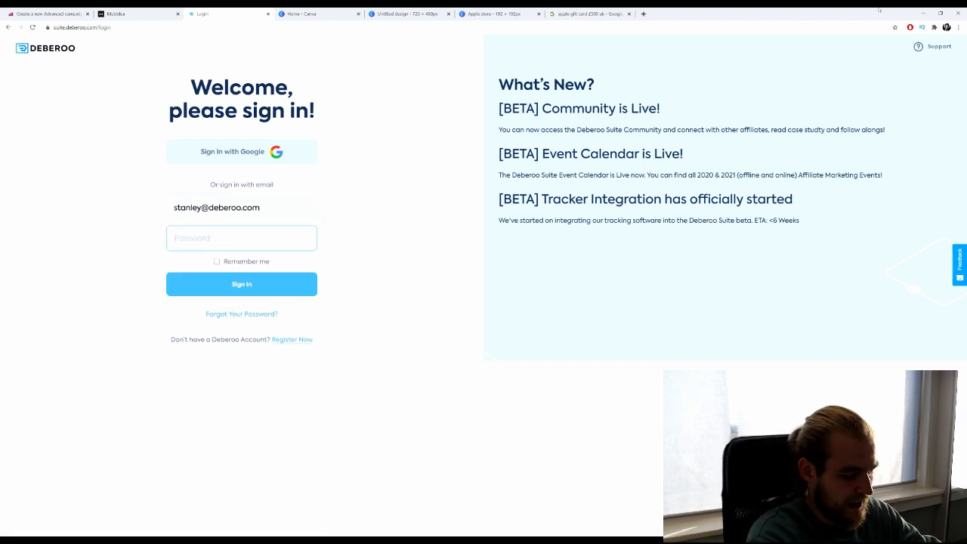
text(•••••••••)
key(Return)
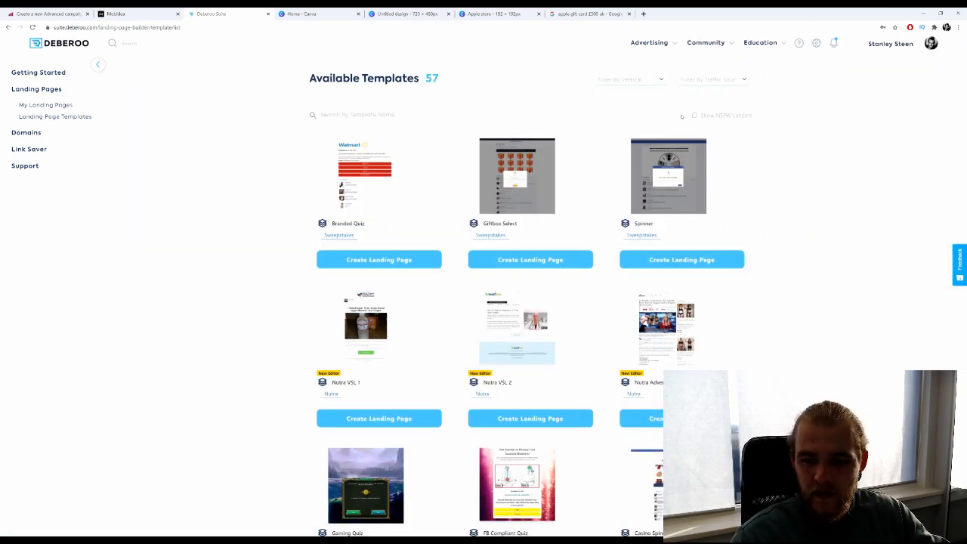
Glance at the existing landing pages, then go back to Landing Page Templates.
scroll(682, 117, down, 3)
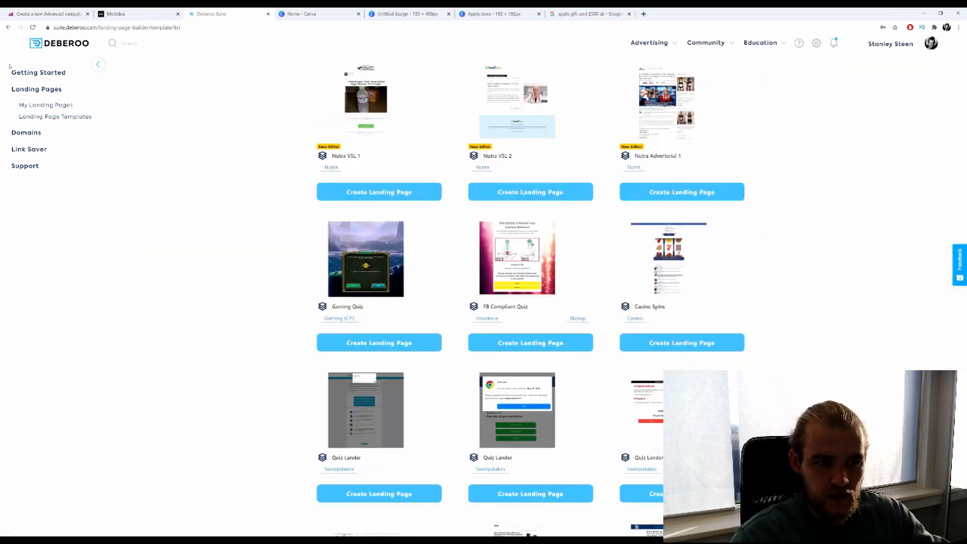
click(47, 106)
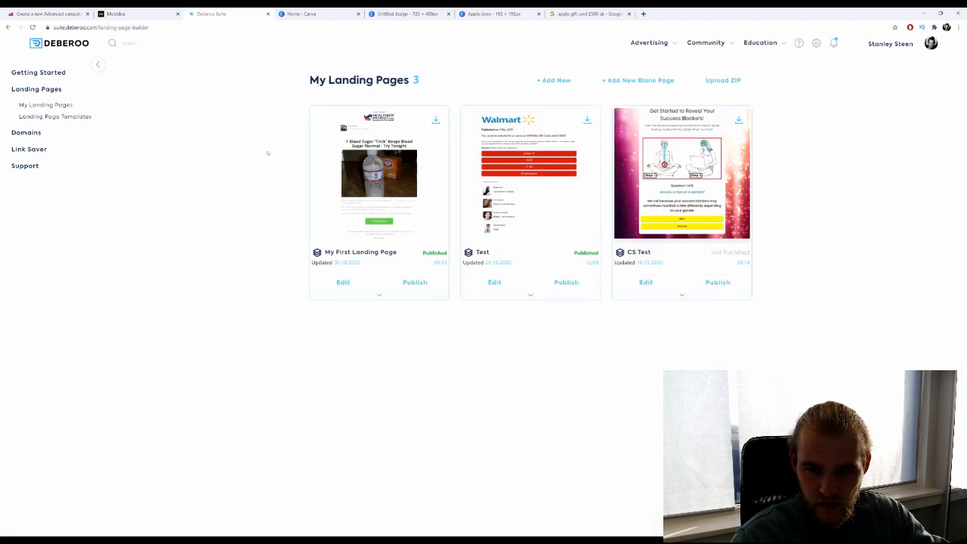
click(68, 117)
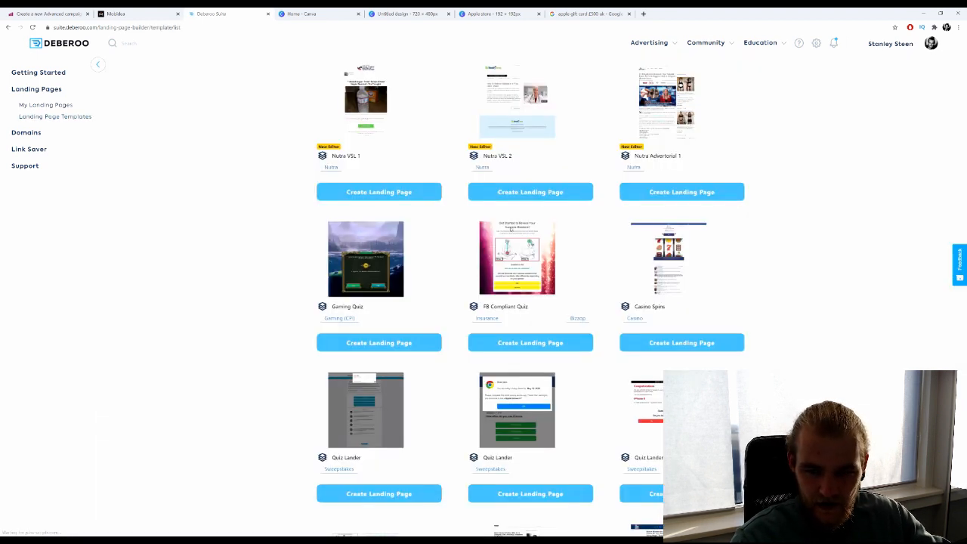
scroll(510, 231, down, 3)
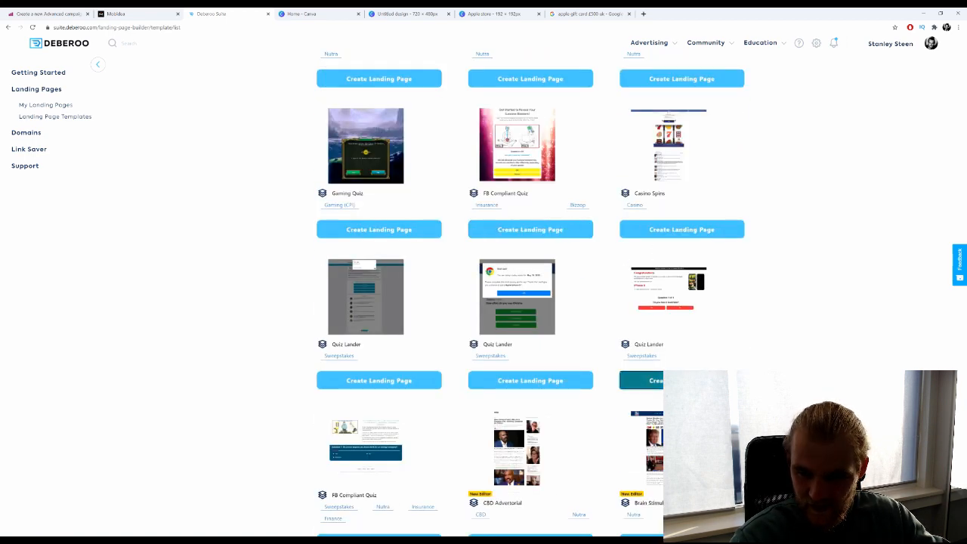
Create a landing page named 'Apple Gift Card' from the third Quiz Lander template.
click(655, 380)
click(504, 291)
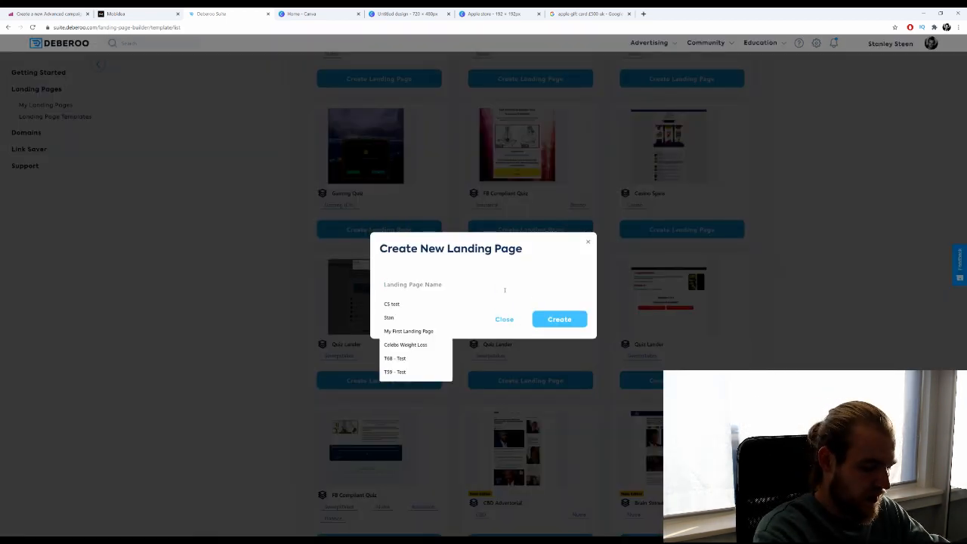
text(i)
key(BackSpace)
text(Appl)
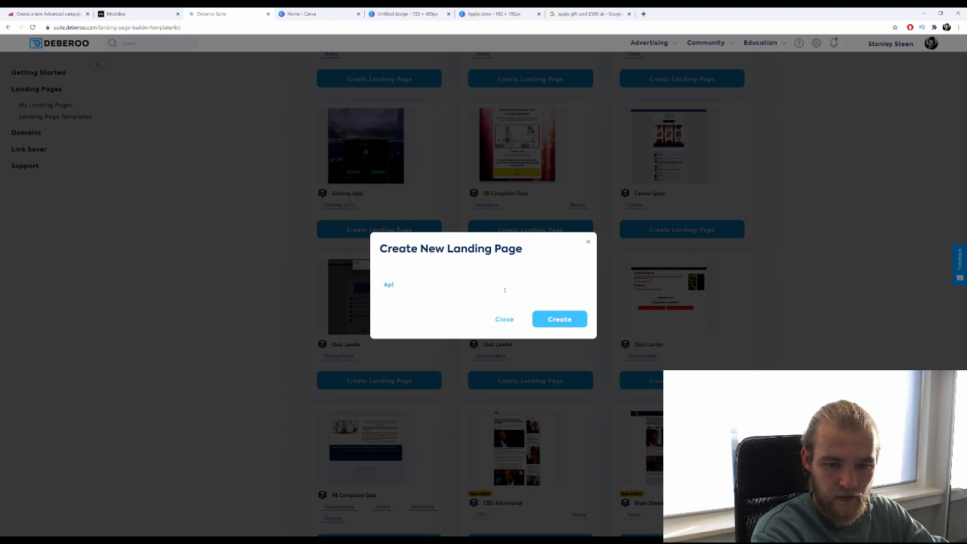
click(421, 304)
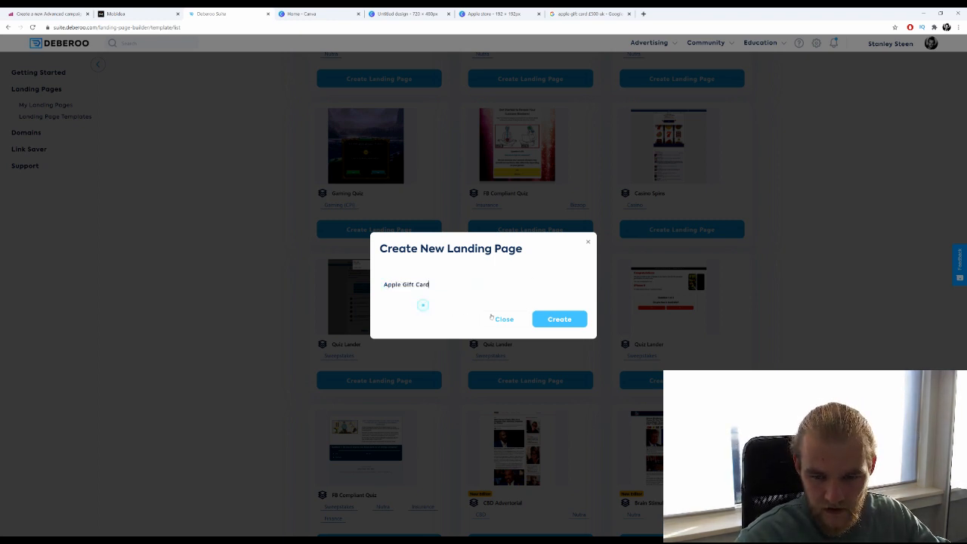
click(558, 319)
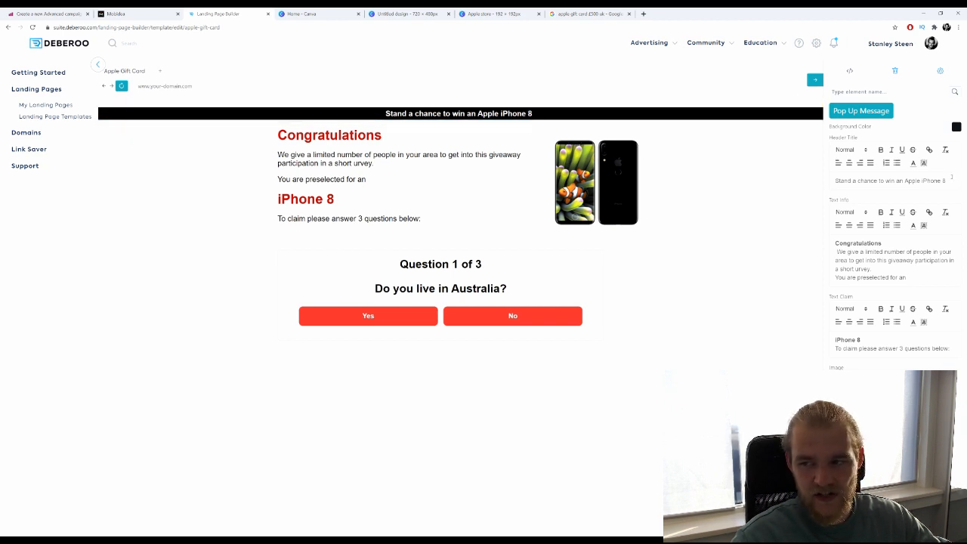
Replace 'an Apple iPhone 8' in the header title with 'an Apple Gift Card of £500'.
drag(946, 181, 871, 183)
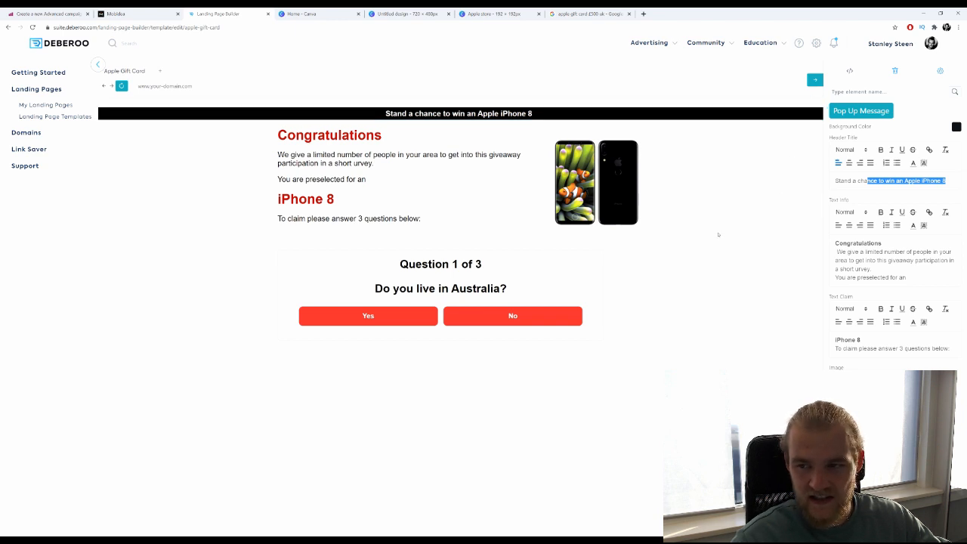
click(910, 181)
drag(961, 182, 896, 190)
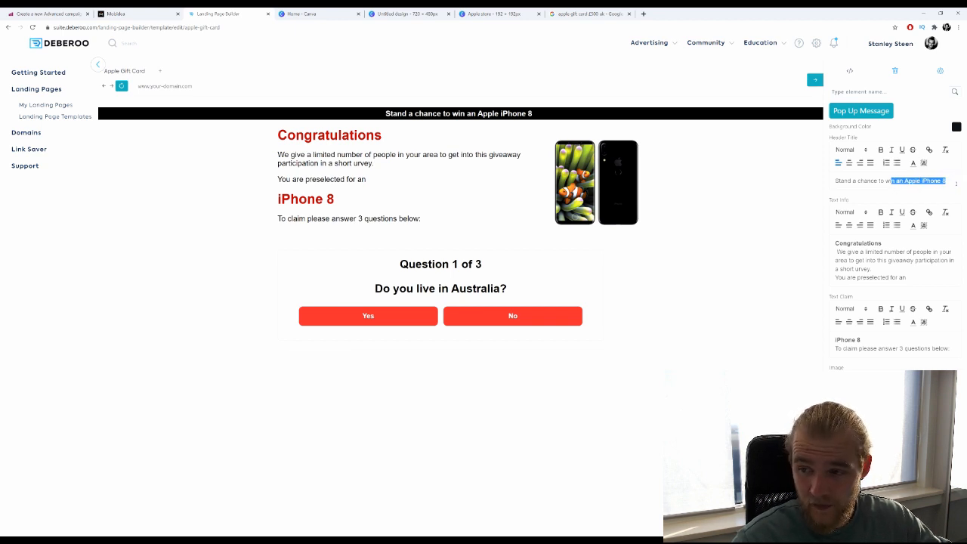
scroll(928, 246, down, 10)
scroll(928, 246, up, 10)
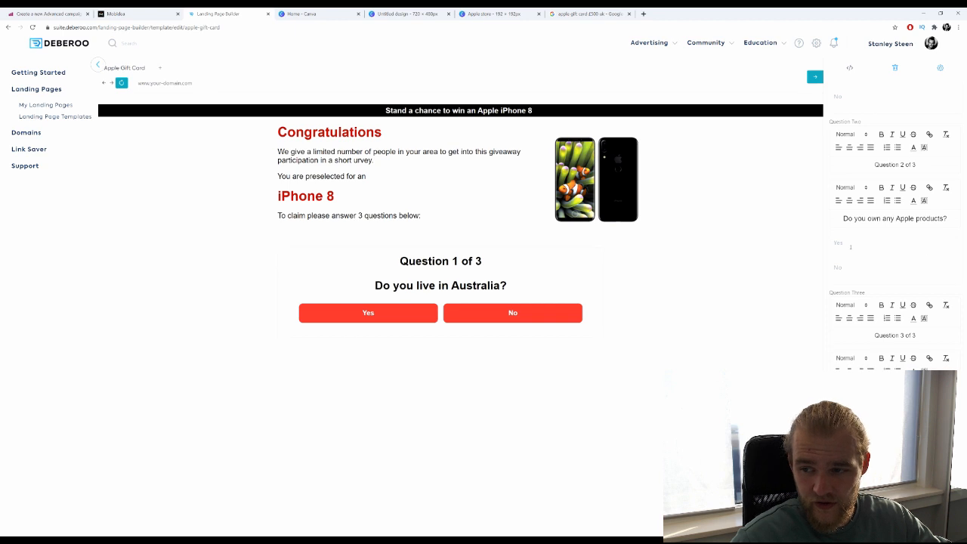
click(879, 183)
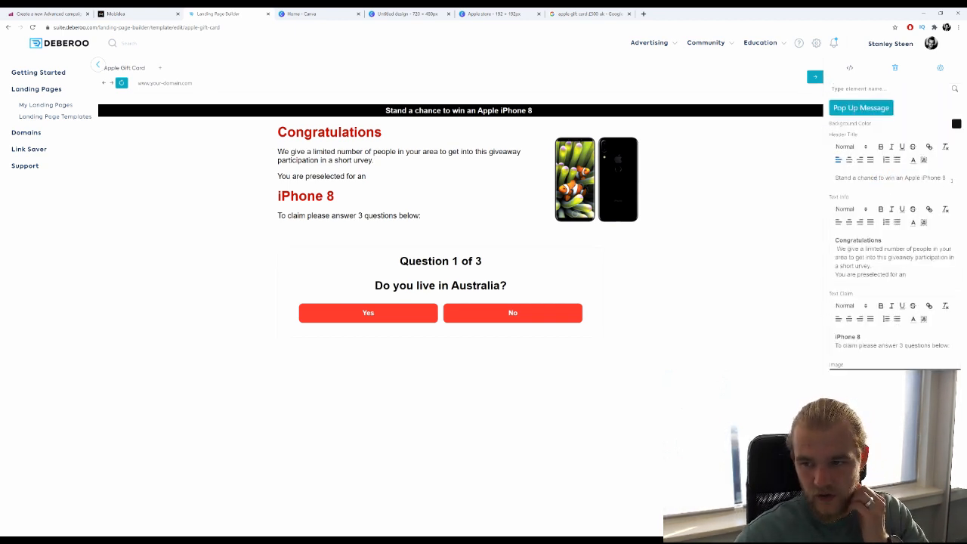
drag(948, 179, 897, 181)
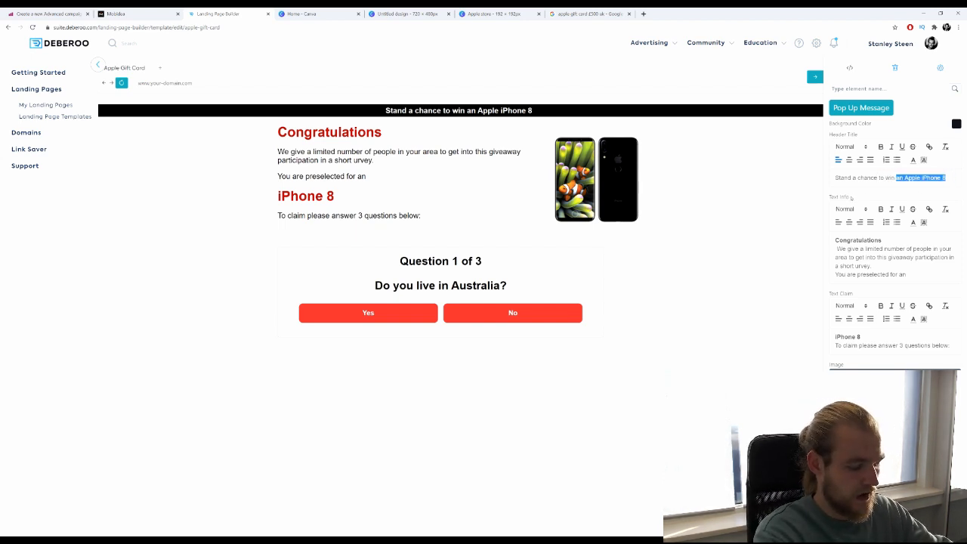
text(an Apple )
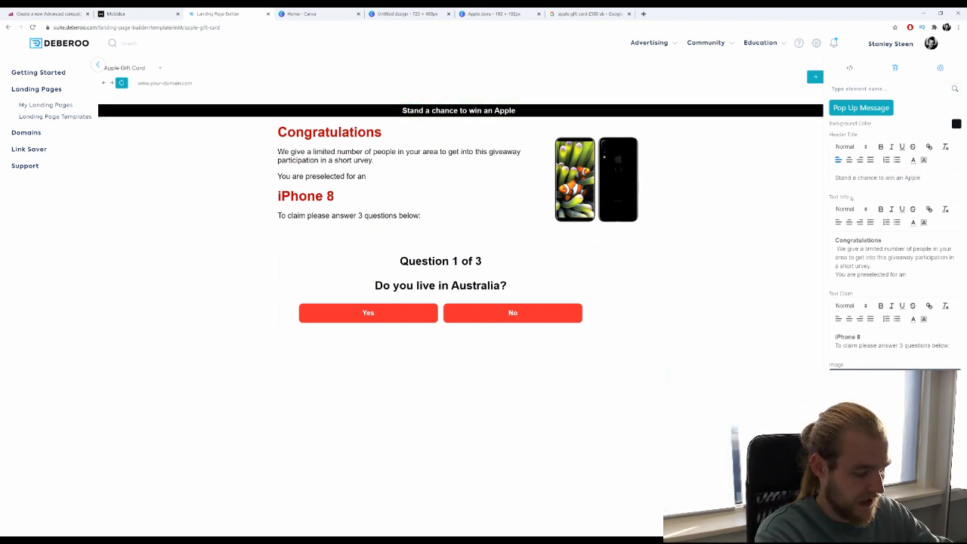
text(Gift Car)
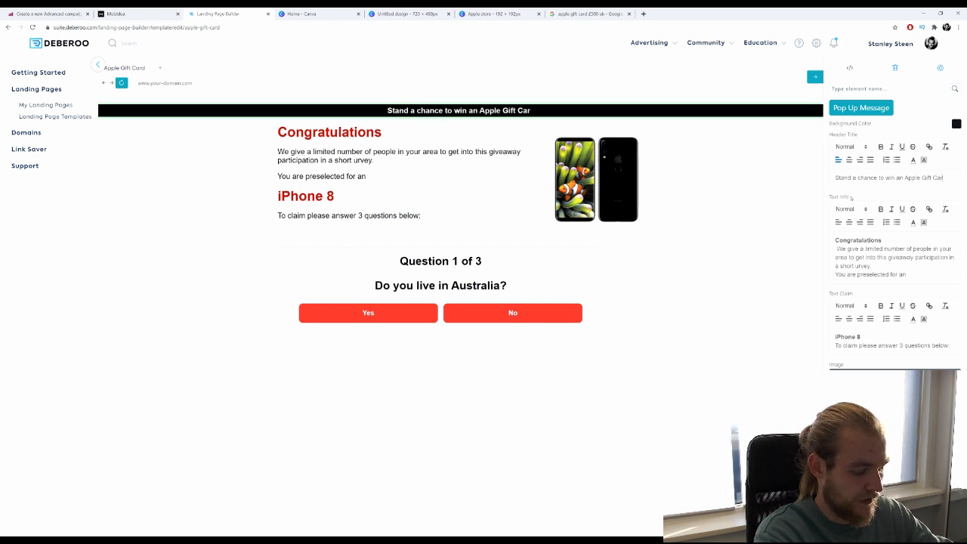
text(d)
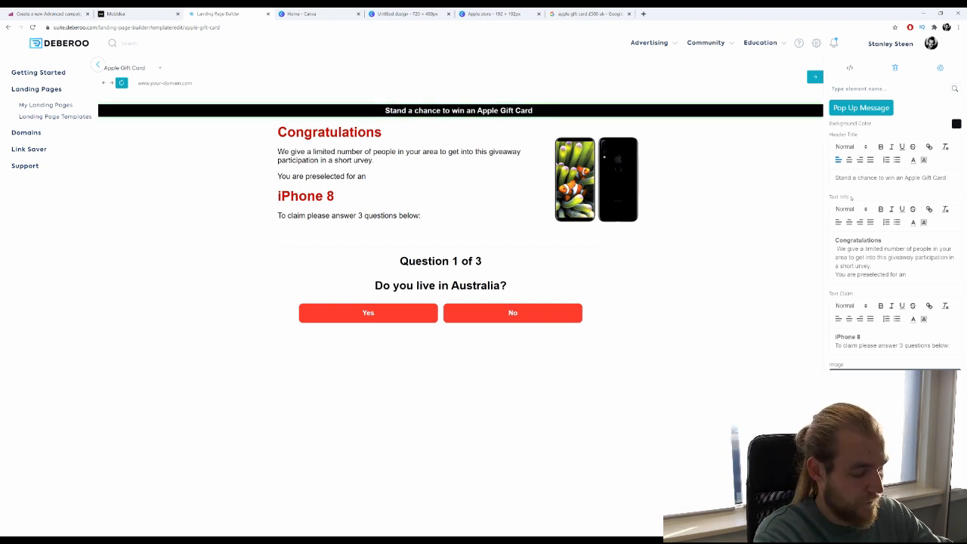
text( of)
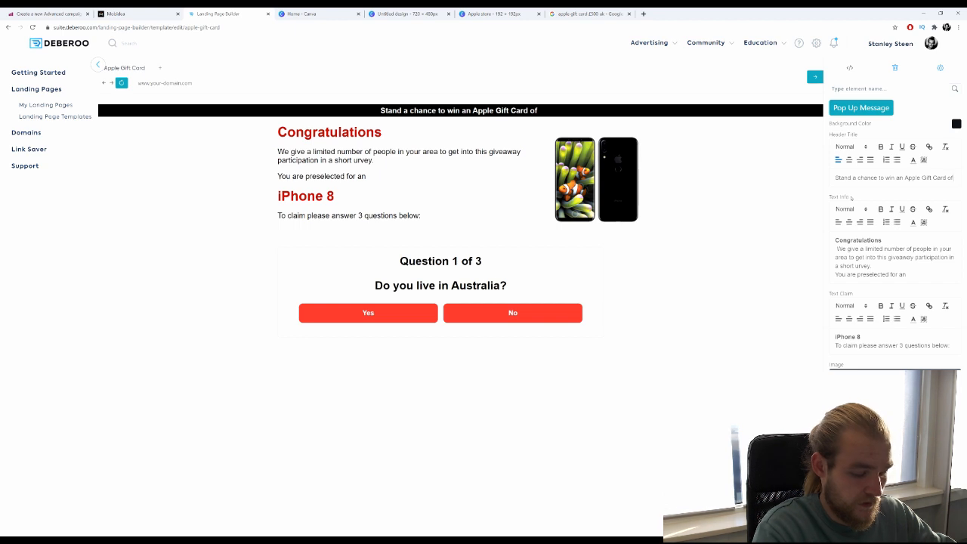
text( £500)
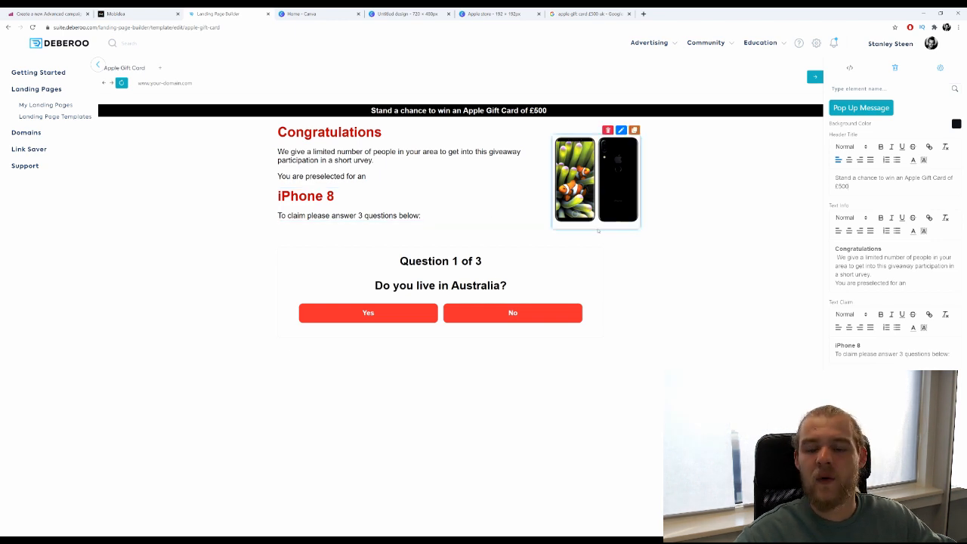
Reword the intro to 'visitors, we give away £500 Gift Cards.' and add 'You have been selected to win your'.
scroll(882, 204, down, 1)
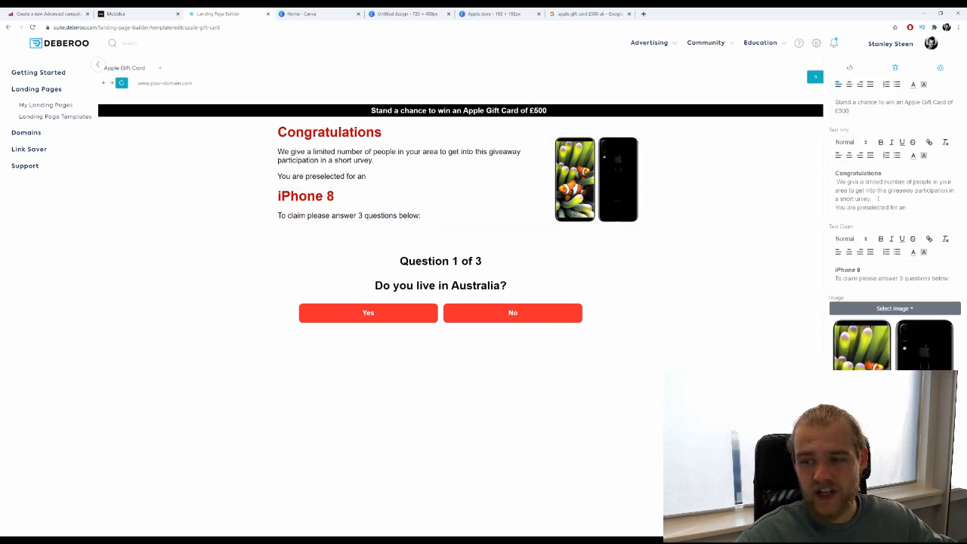
click(885, 173)
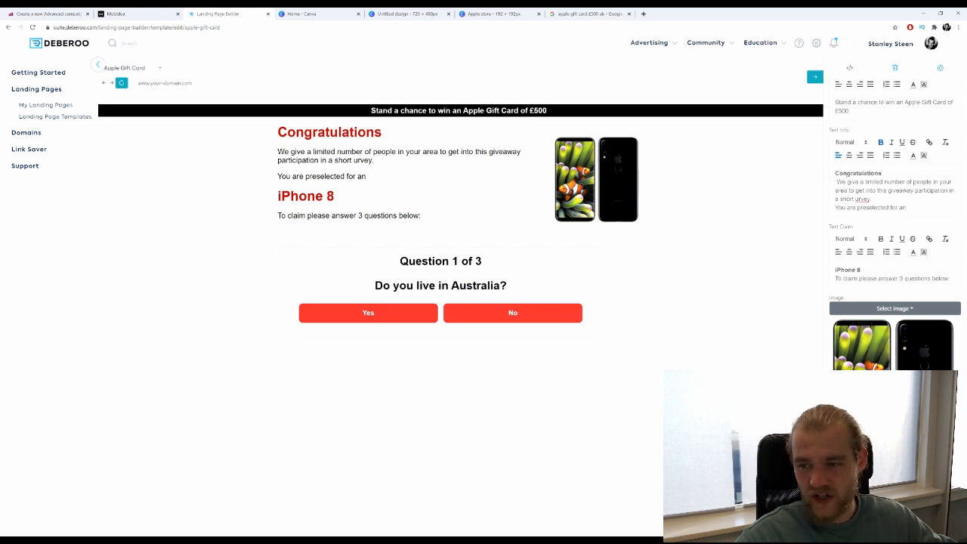
mouse_move(834, 174)
mouse_down()
mouse_move(870, 174)
mouse_move(862, 182)
mouse_move(877, 183)
mouse_move(876, 199)
mouse_move(931, 208)
mouse_up()
click(887, 181)
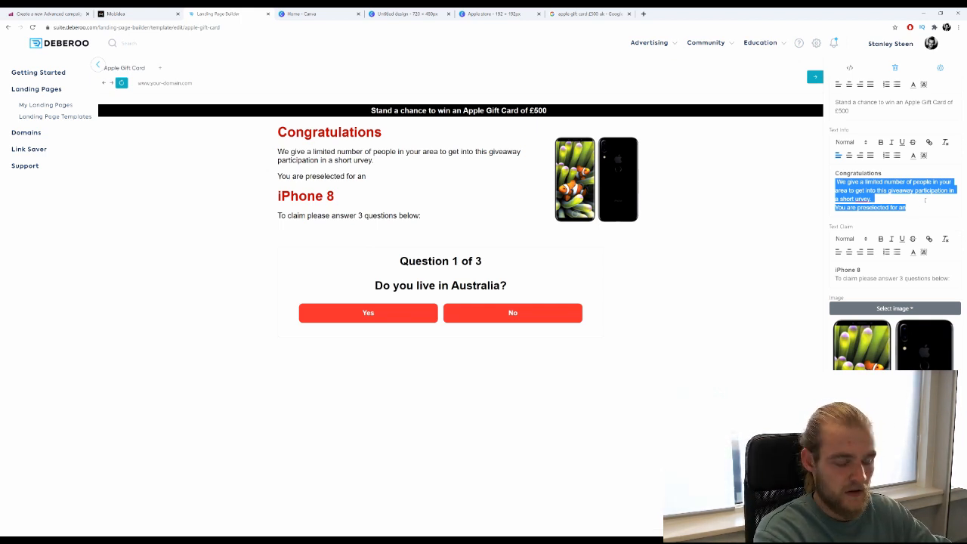
key(BackSpace)
key(BackSpace)
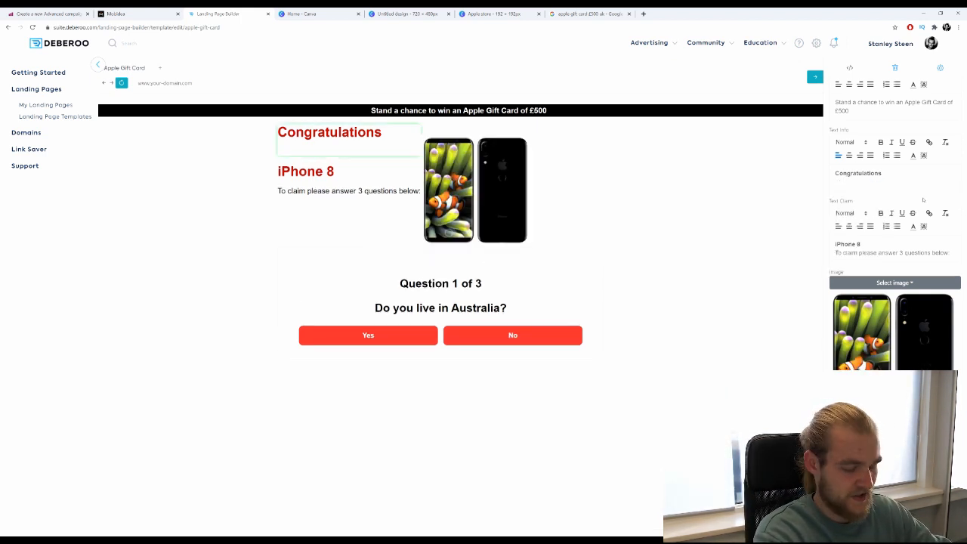
text(As a)
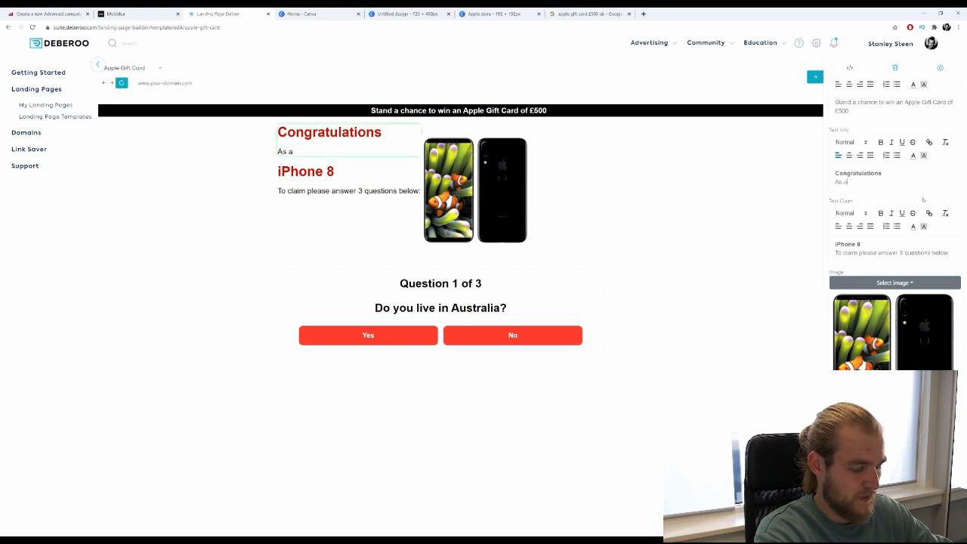
text(pprec)
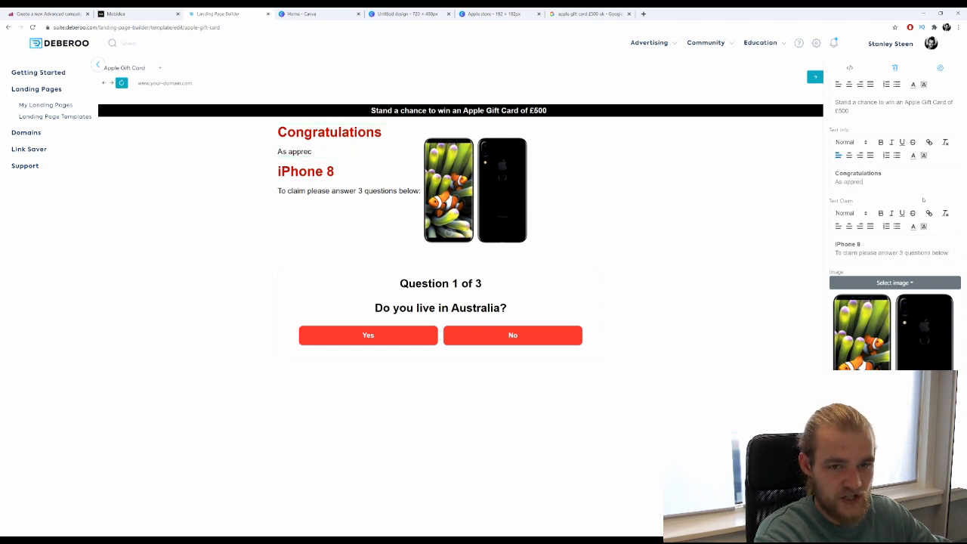
text(iation o)
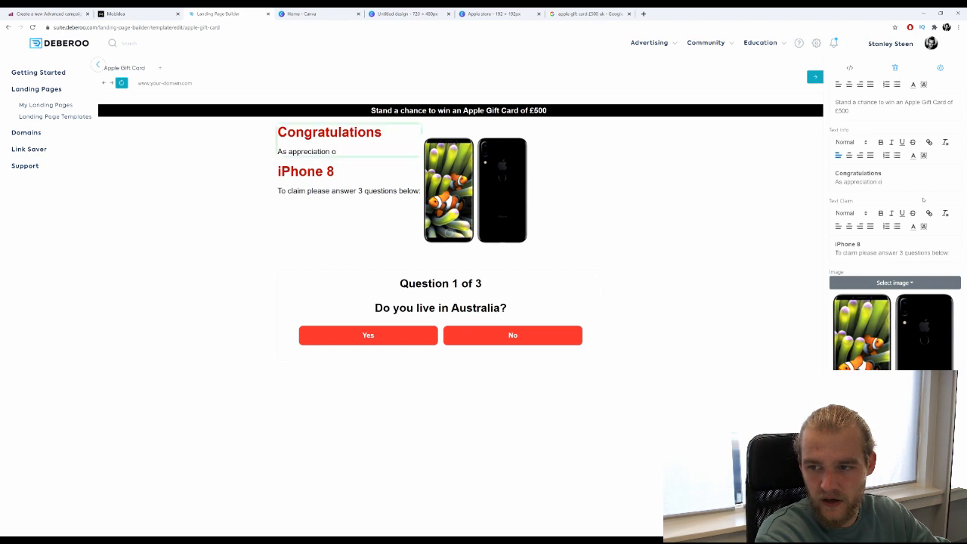
text(f our c)
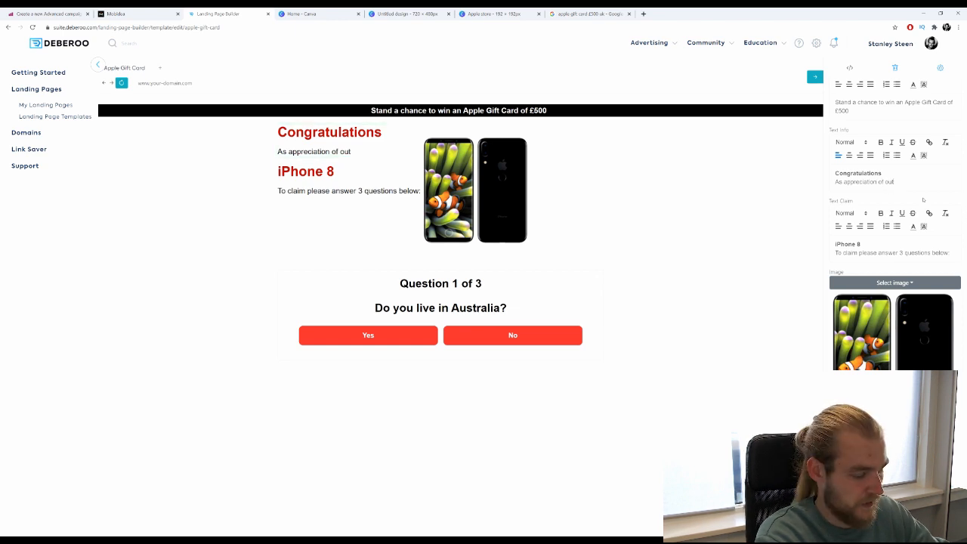
text(ustomer!)
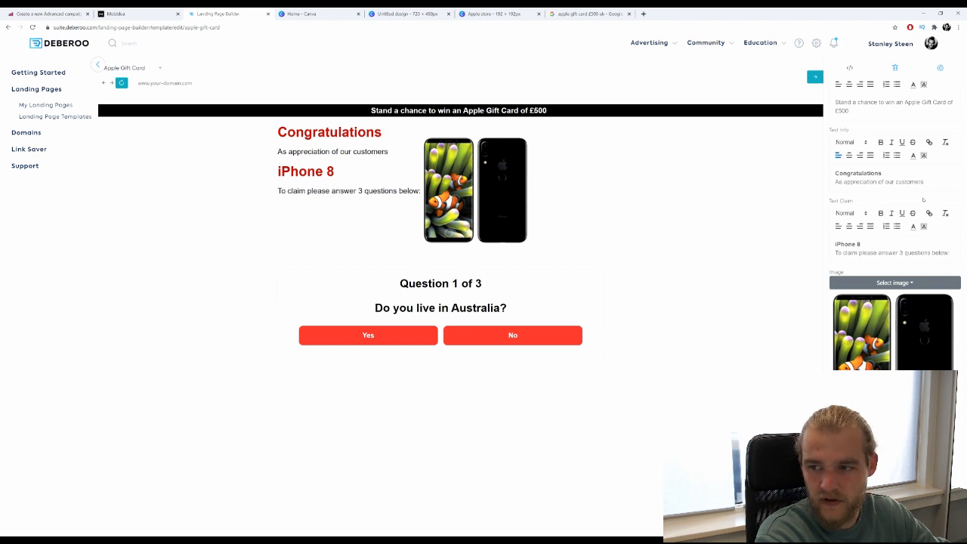
key(BackSpace)
key(BackSpace)
key(BackSpace)
key(BackSpace)
key(BackSpace)
key(BackSpace)
key(BackSpace)
key(BackSpace)
key(BackSpace)
text(vi)
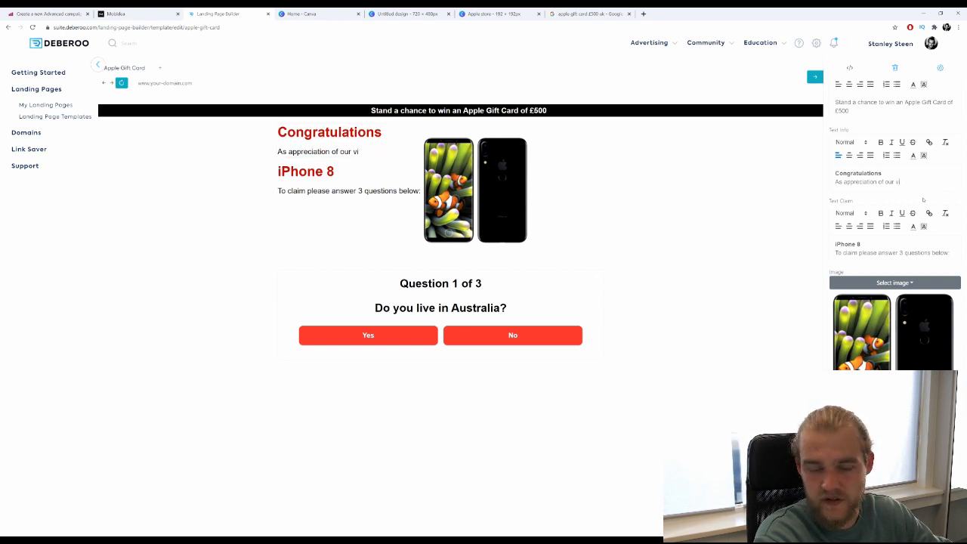
text(s)
text(itors)
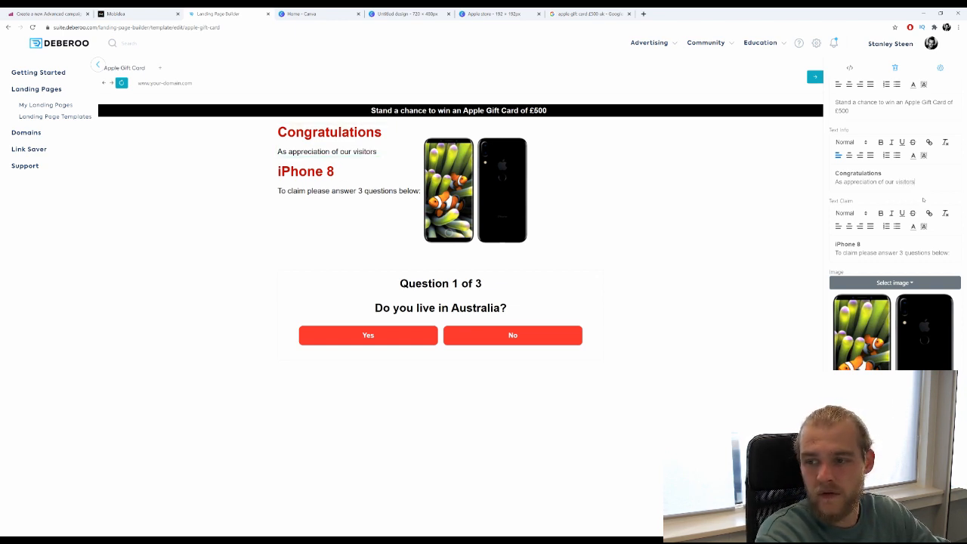
text(, we give)
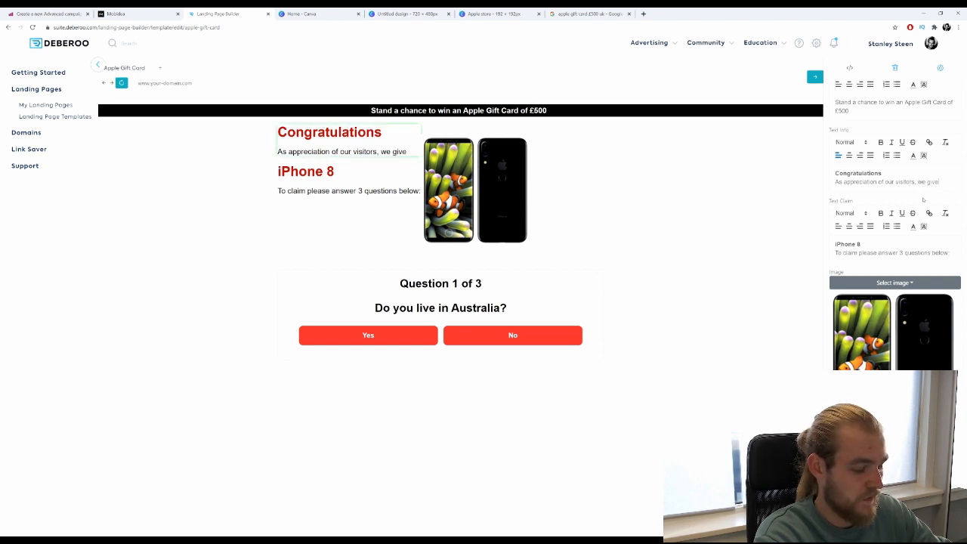
text( away)
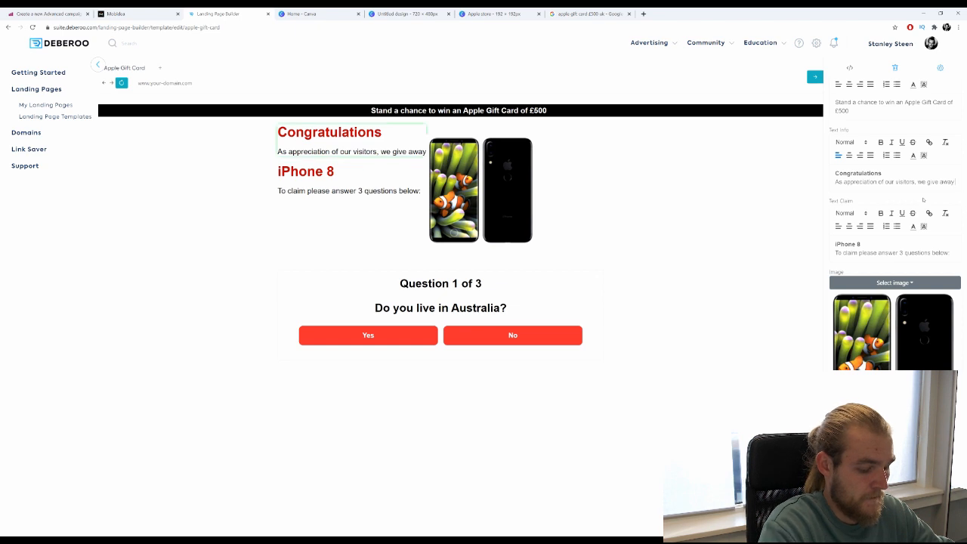
text( £500)
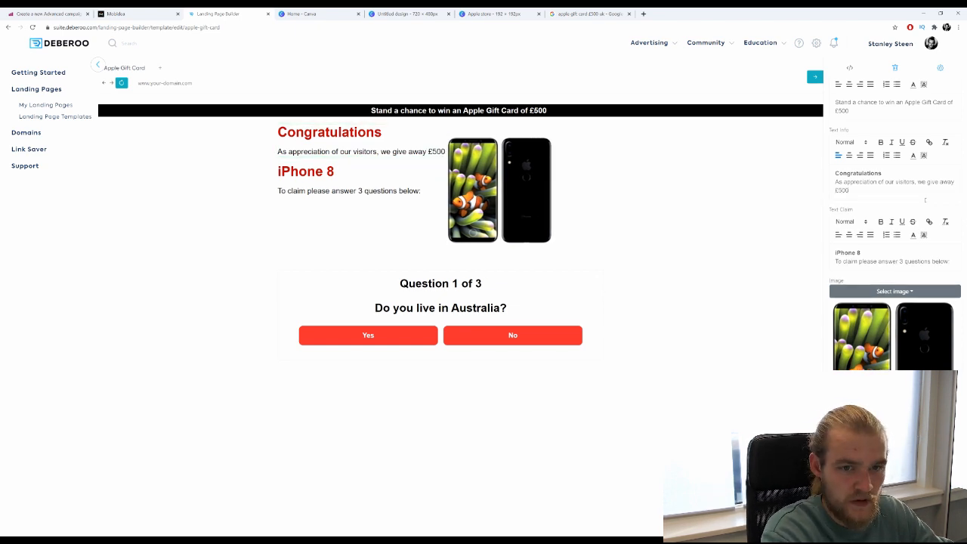
text( Gi)
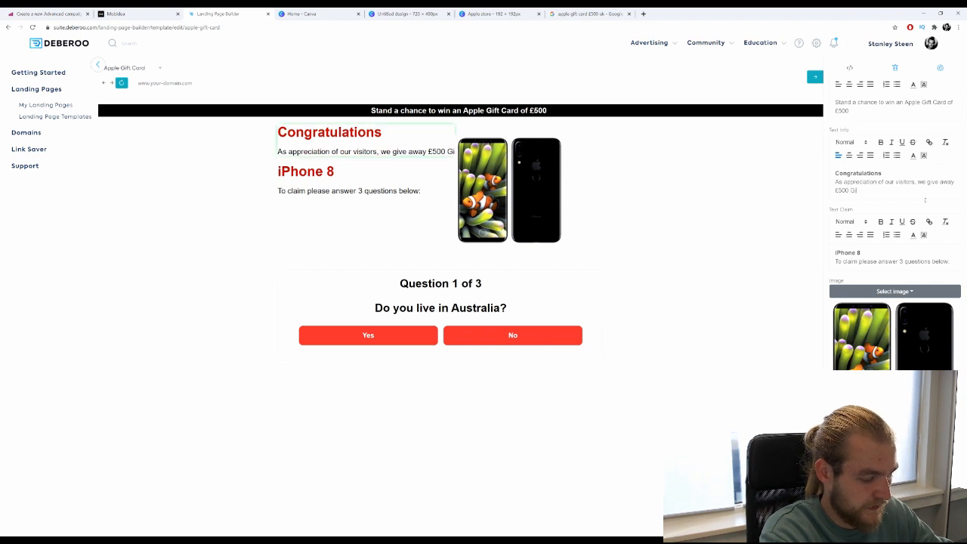
text(ft Cards)
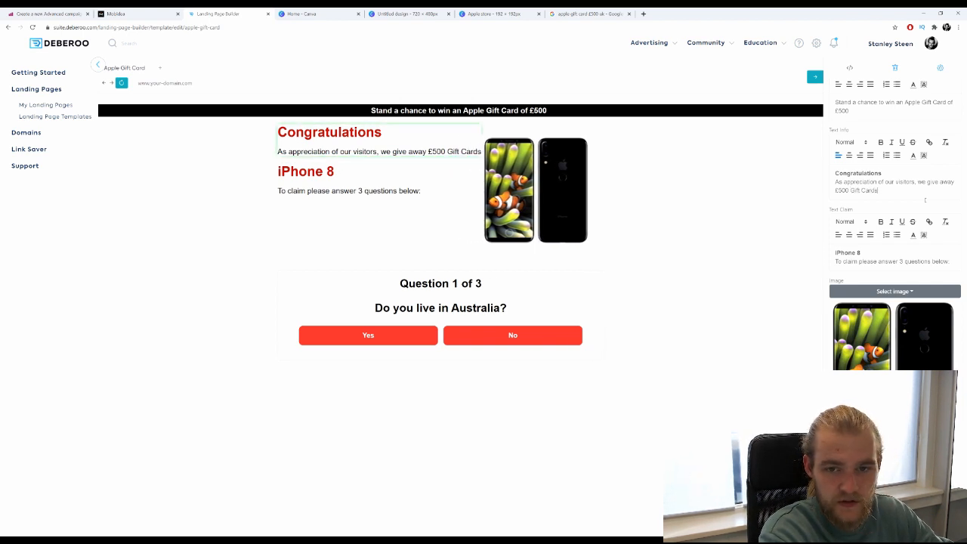
text(.)
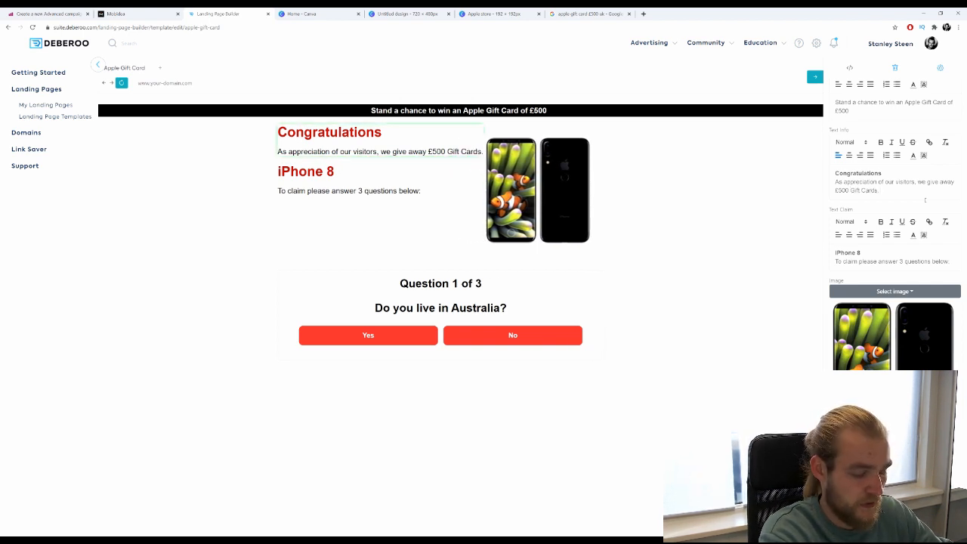
key(Return)
text(You)
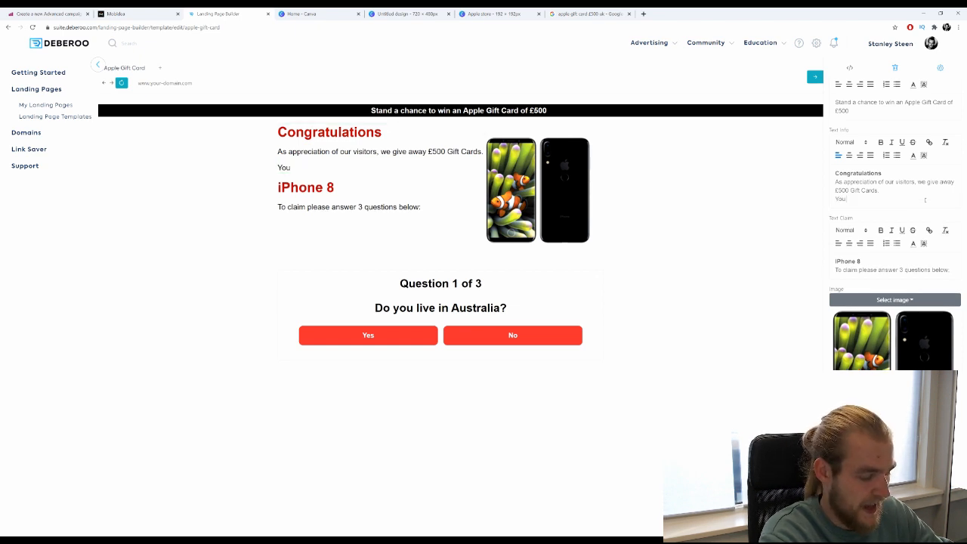
text( have been sel)
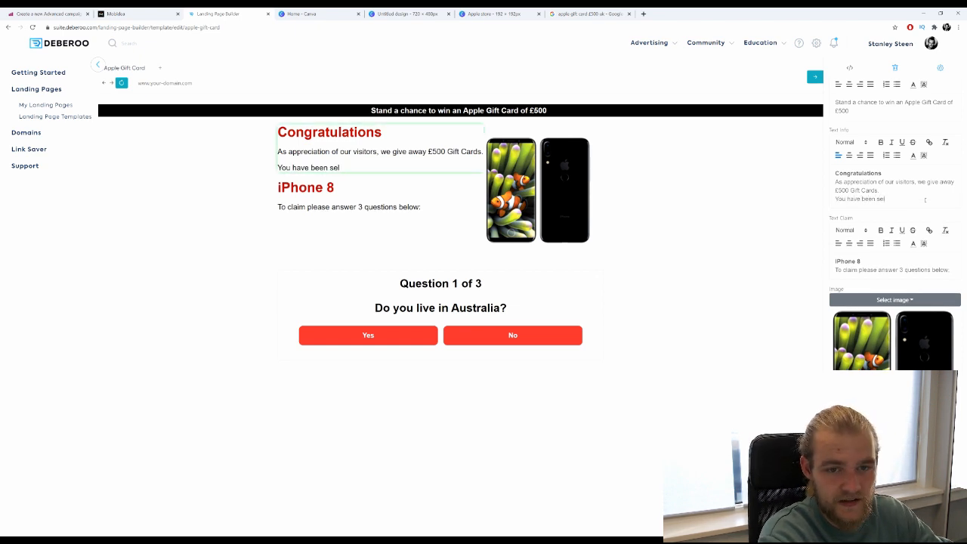
text(ected)
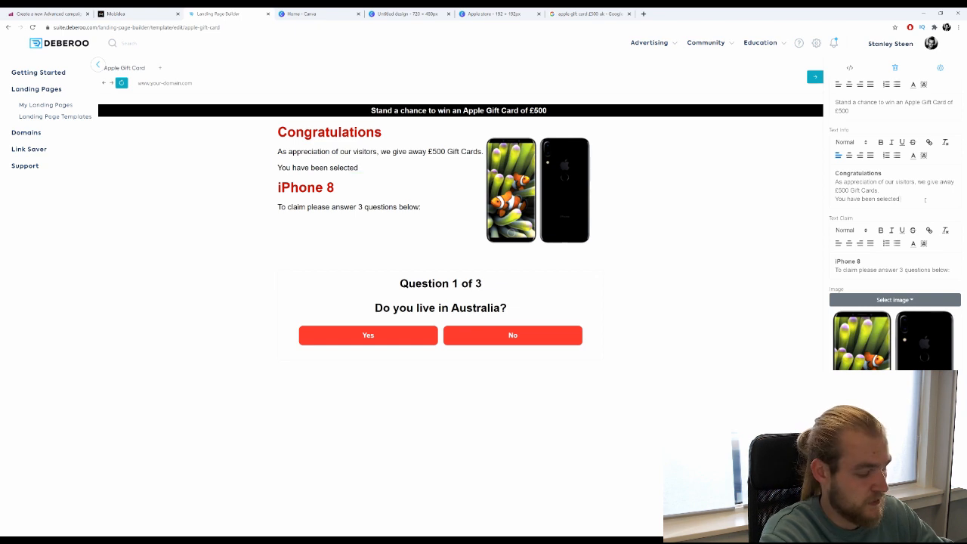
text( to win your)
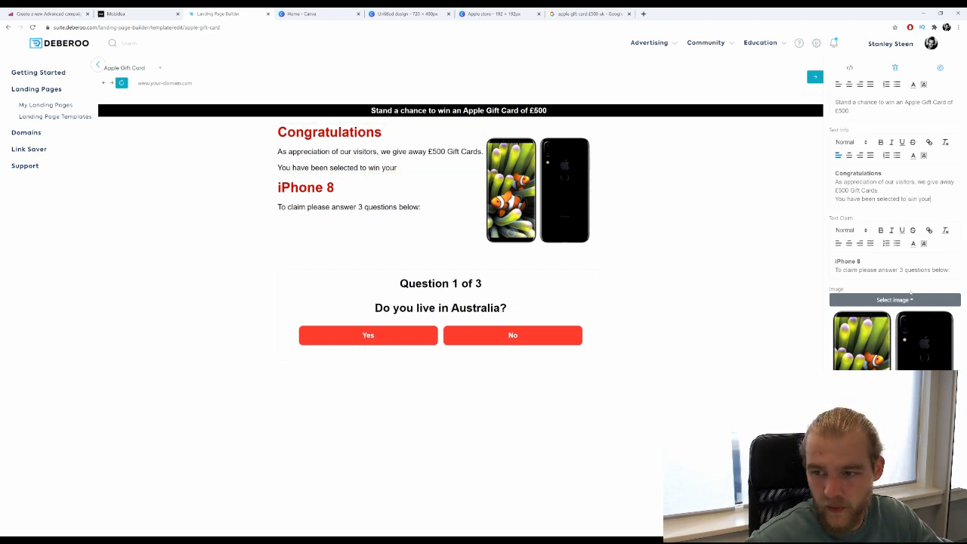
Retitle the iPhone 8 heading '£500 Apple Gift Card' and reword the claim line to 'the 3 short questions'.
triple_click(882, 261)
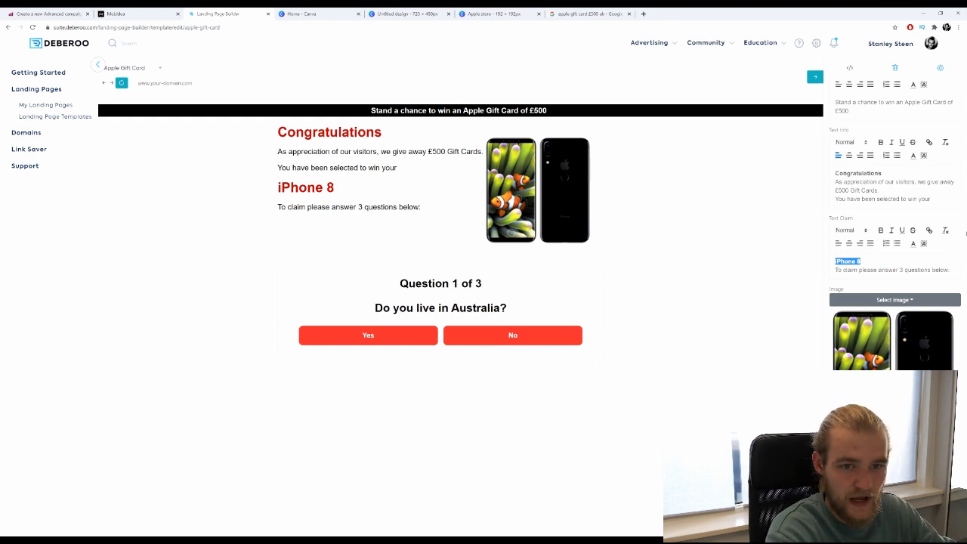
text(Ap)
key(BackSpace)
key(BackSpace)
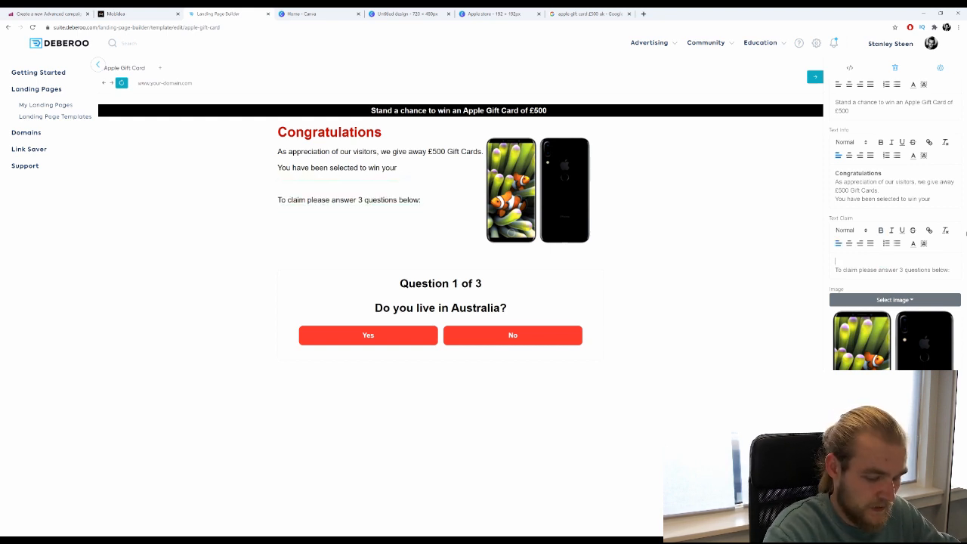
text(£550)
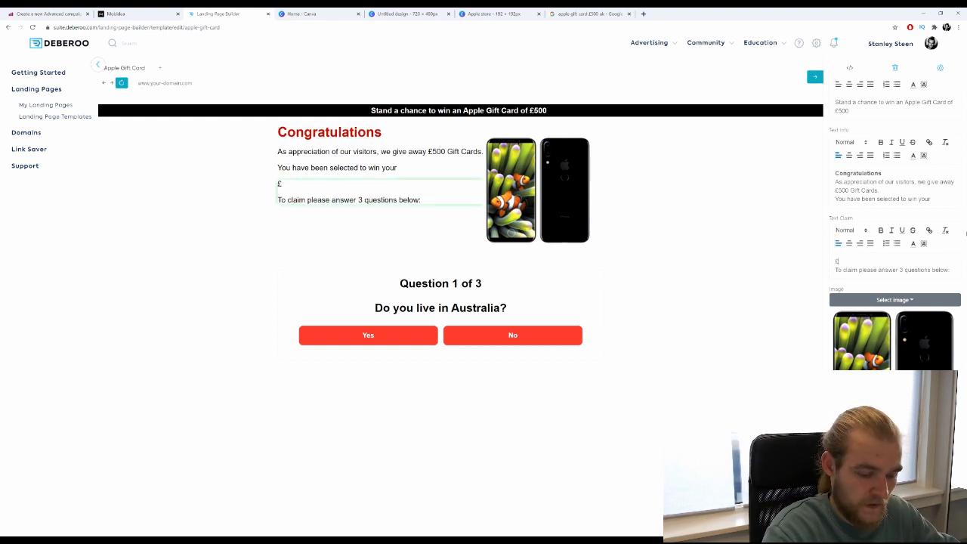
key(BackSpace)
key(BackSpace)
key(BackSpace)
key(BackSpace)
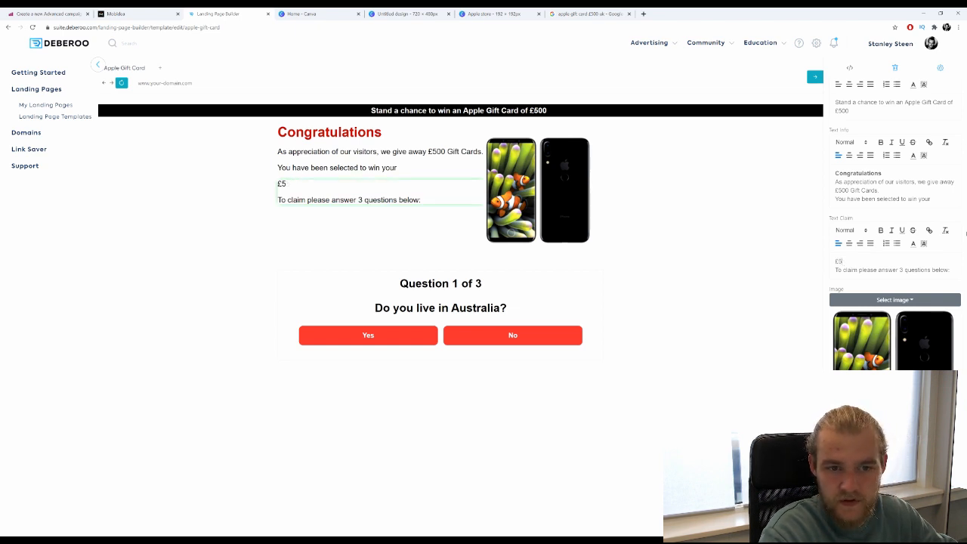
text(Ap)
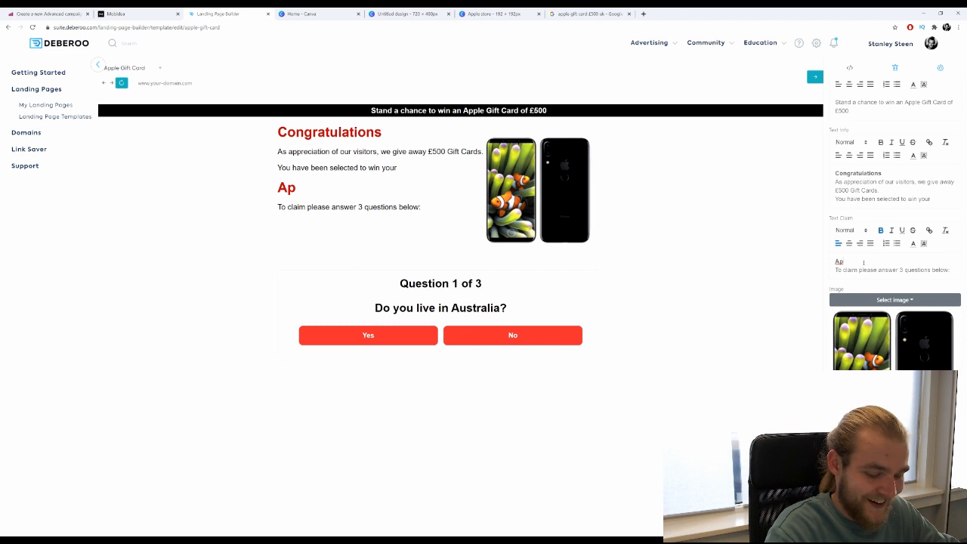
text(£500)
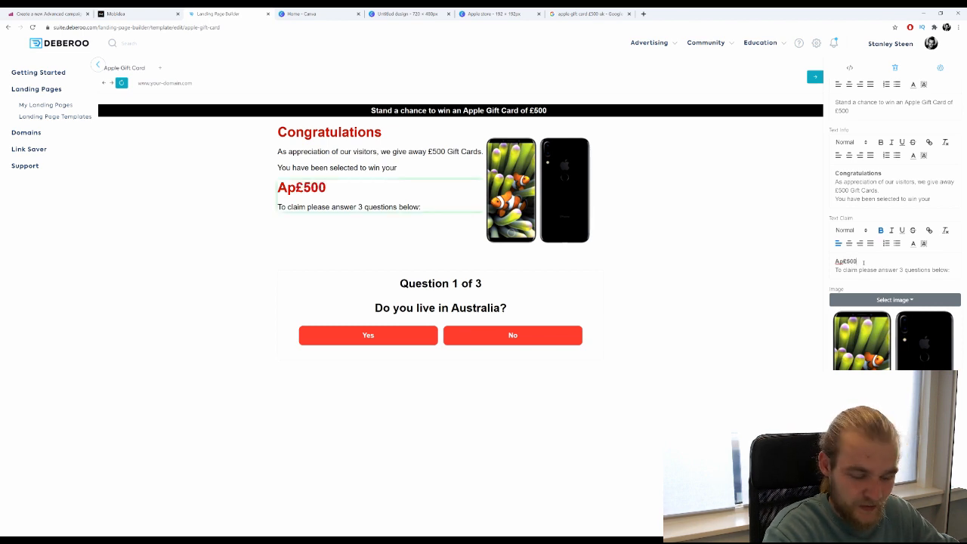
key(BackSpace)
key(BackSpace)
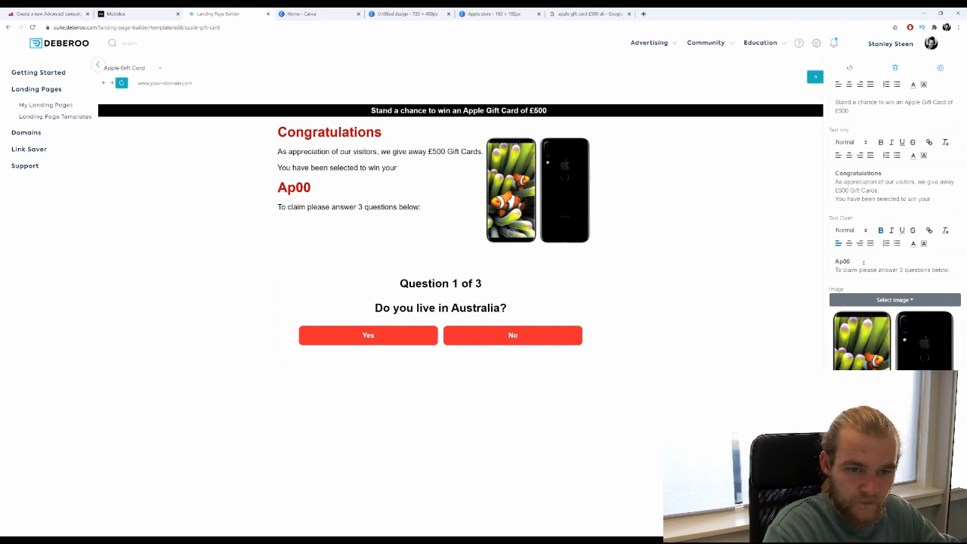
text(£5)
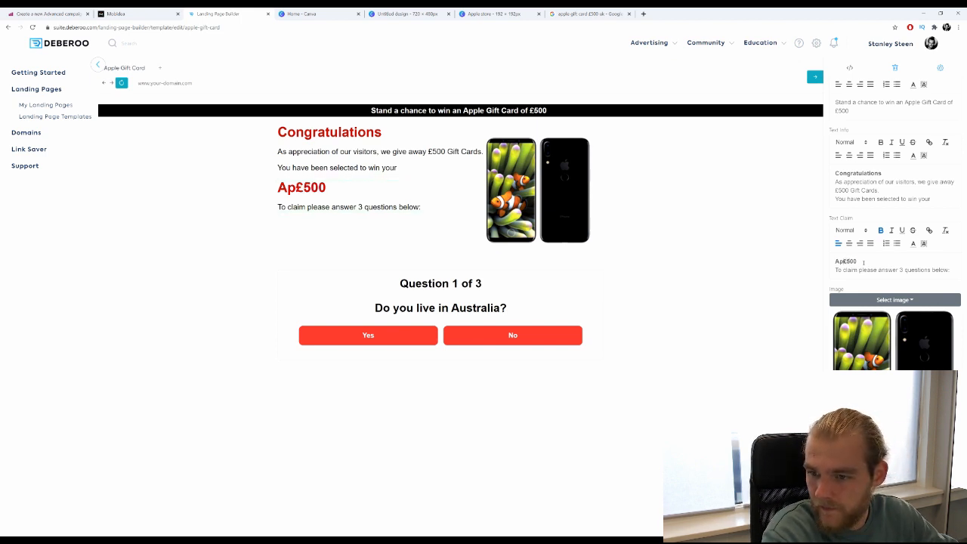
key(BackSpace)
key(BackSpace)
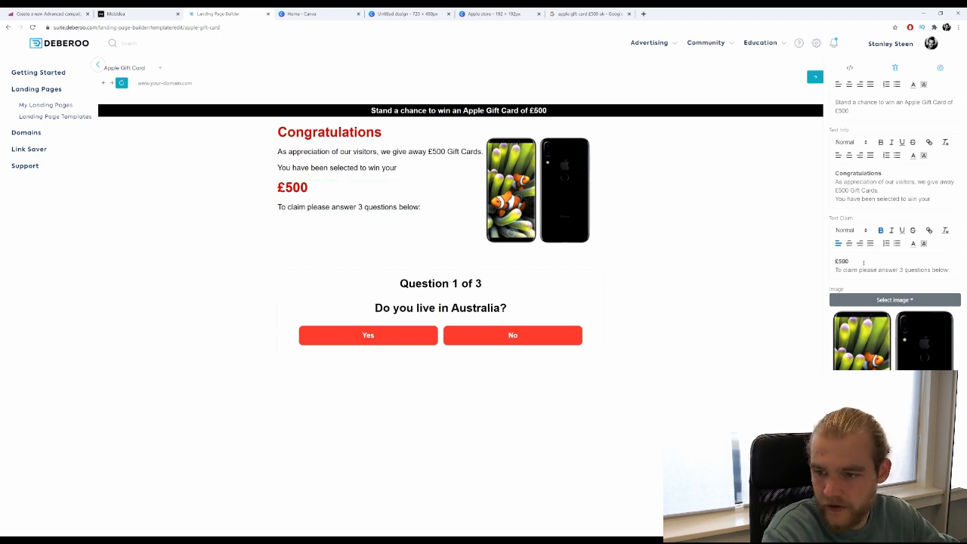
text(Appl)
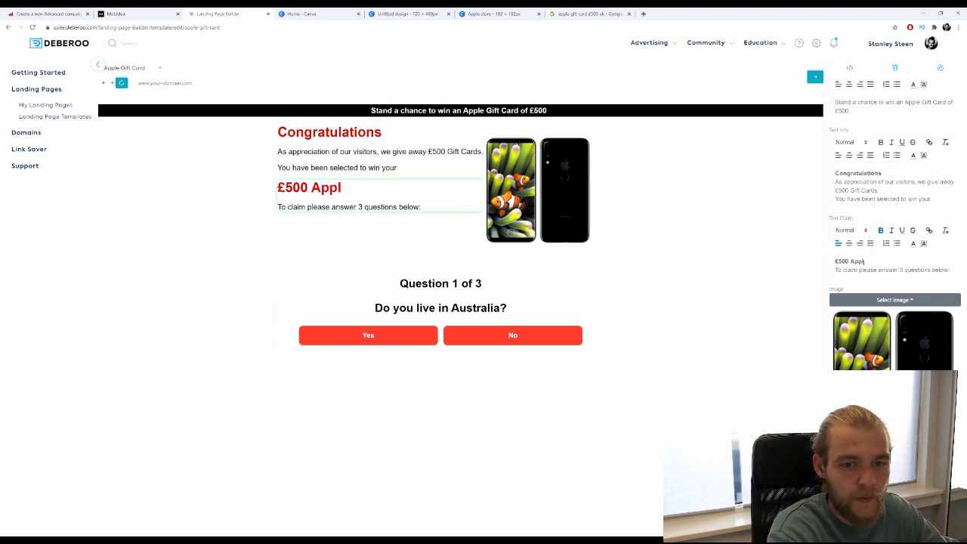
text(e Gift Card)
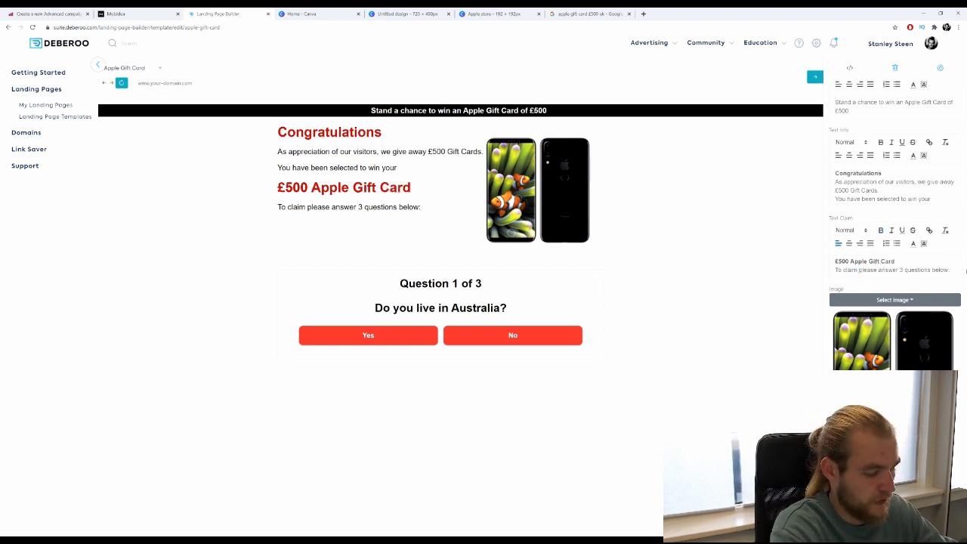
text(your price)
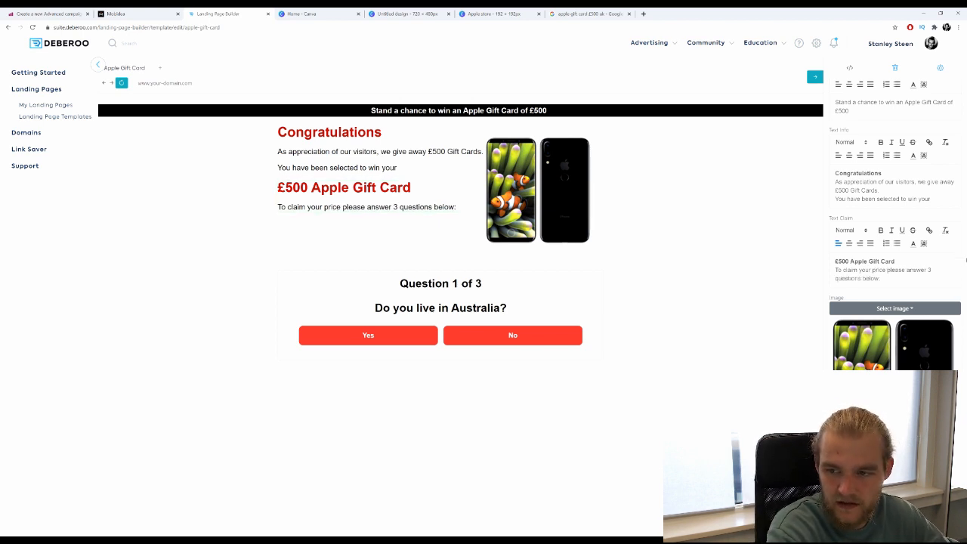
text( ,)
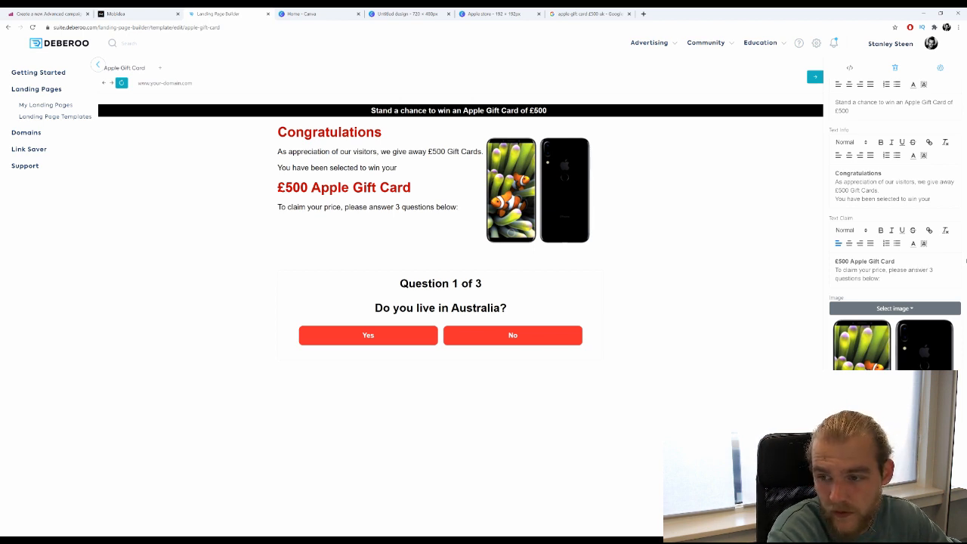
text(the 3 )
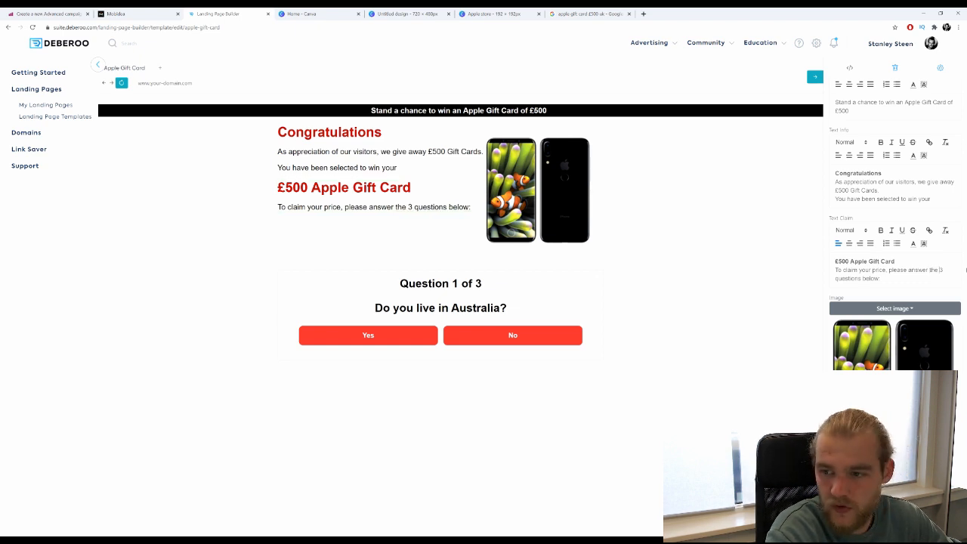
text(short)
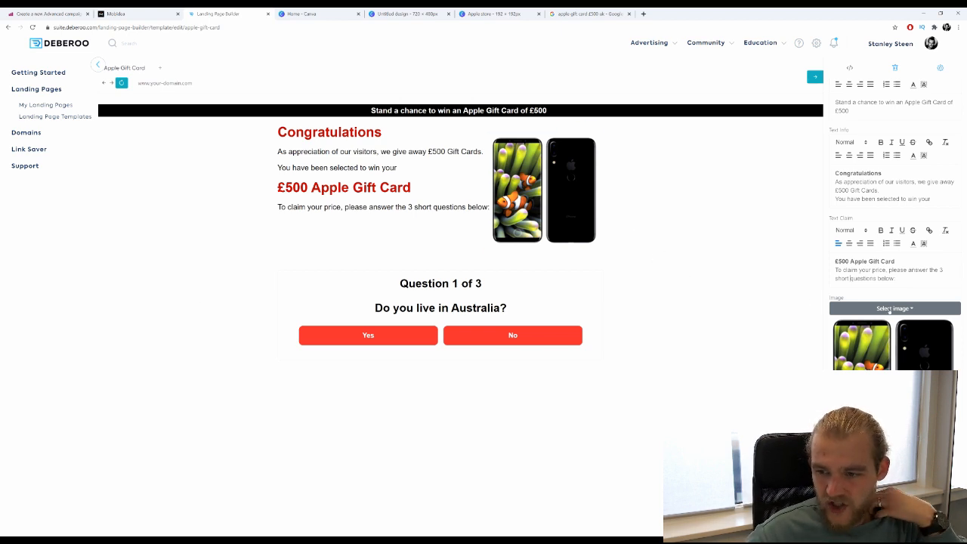
Change 'Australia' to 'United Kingdom' in Question One.
scroll(889, 309, down, 5)
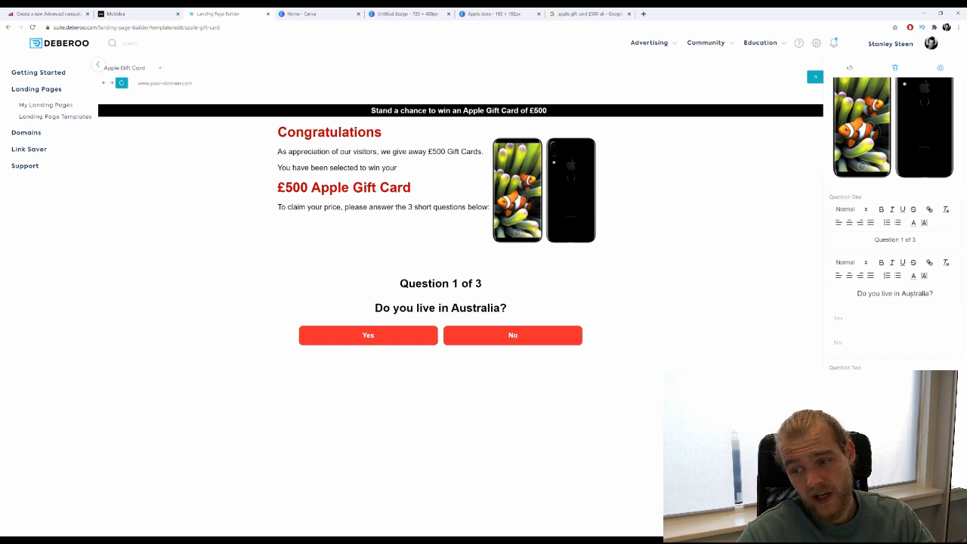
scroll(927, 294, down, 1)
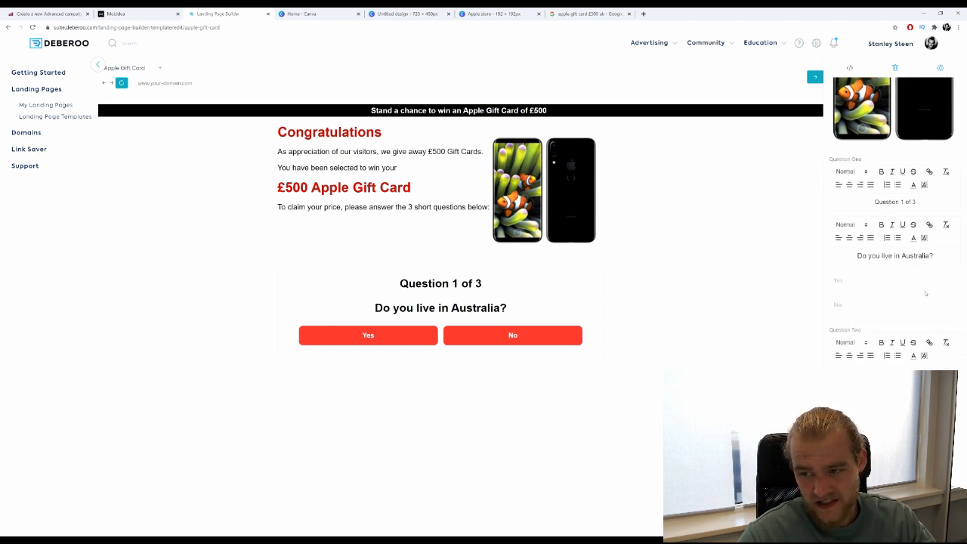
double_click(917, 257)
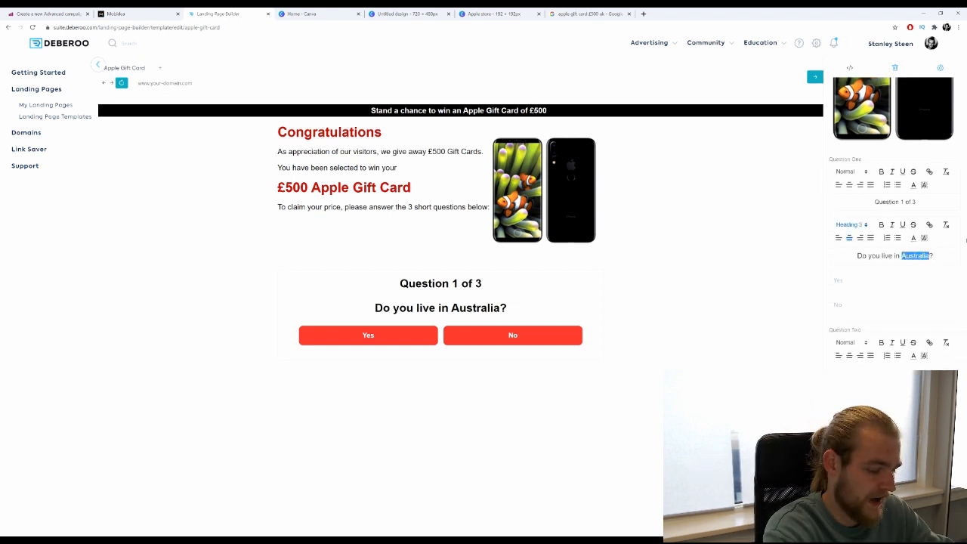
text(United King)
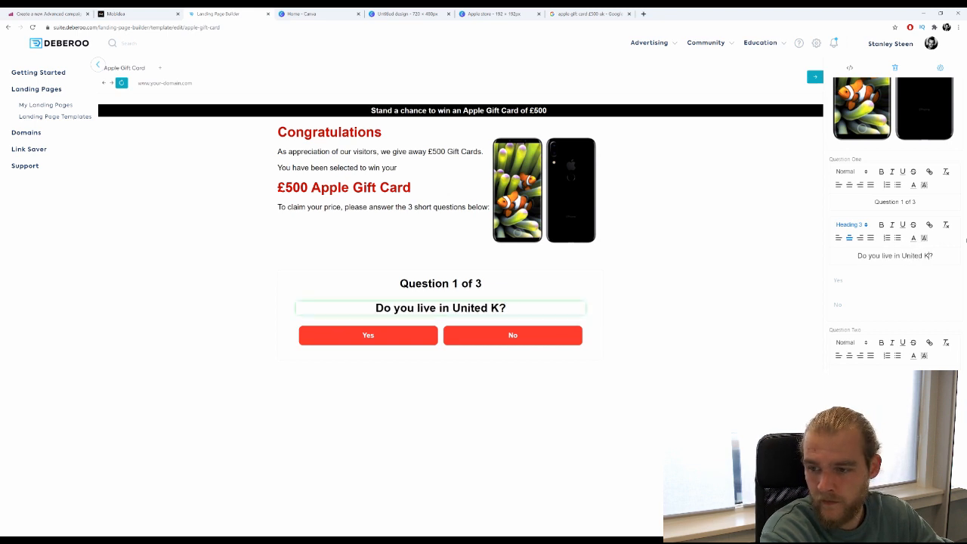
text(dom)
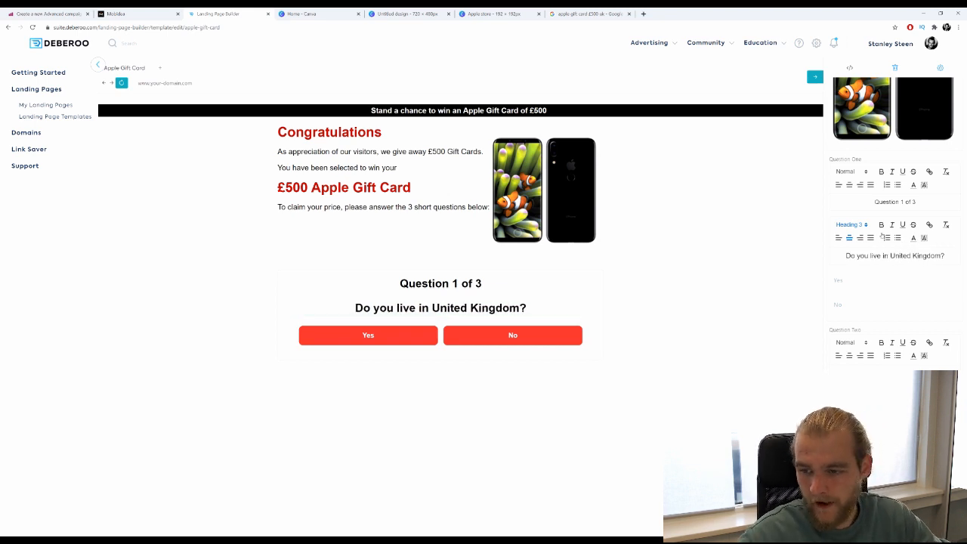
Scroll down the panel and begin editing the third question's text.
scroll(881, 235, down, 3)
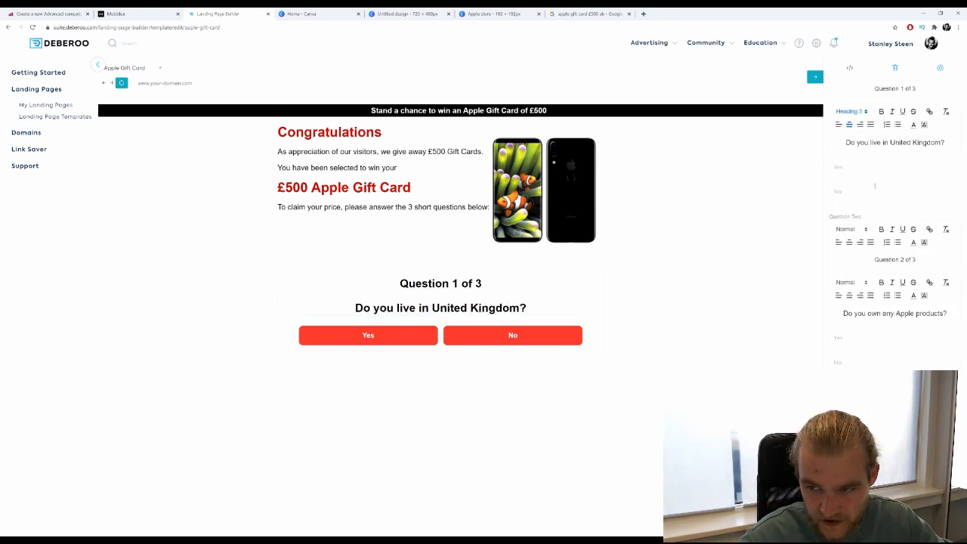
scroll(889, 265, down, 2)
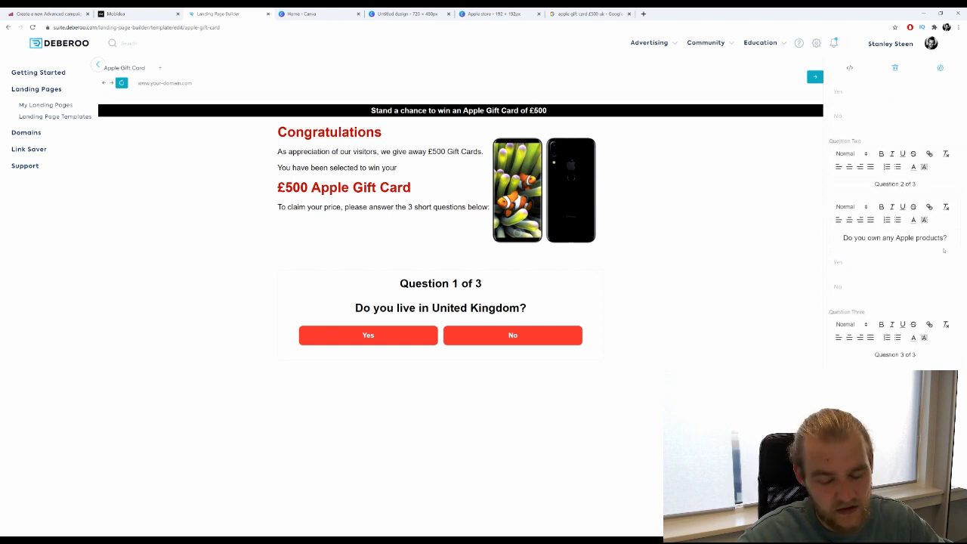
scroll(917, 290, down, 1)
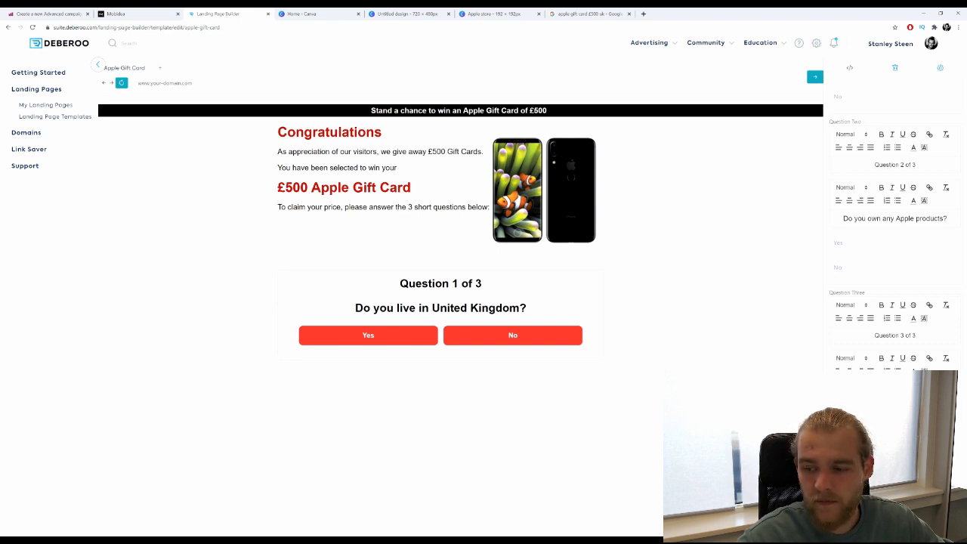
click(894, 389)
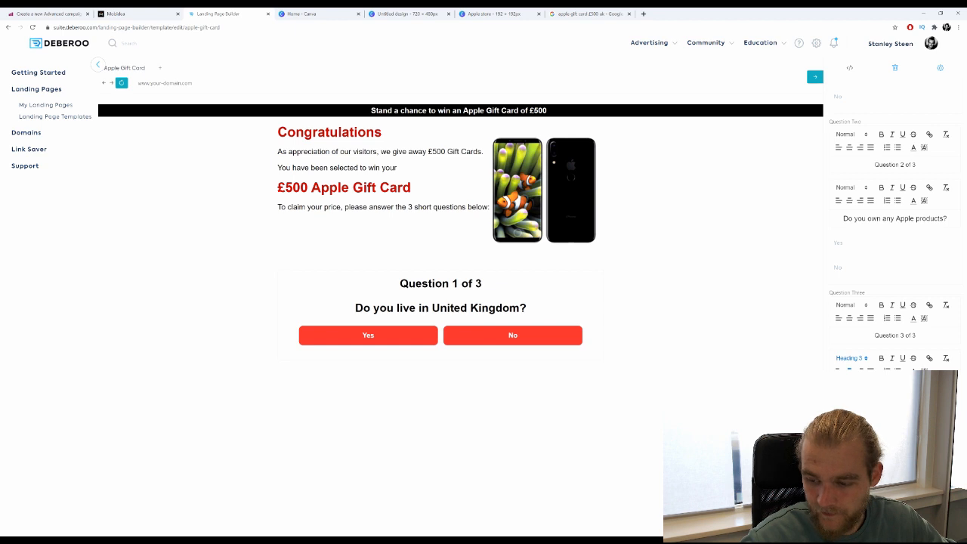
Advance the quiz preview with Yes from Question 1 through to Question 3.
scroll(894, 227, down, 1)
scroll(894, 226, up, 7)
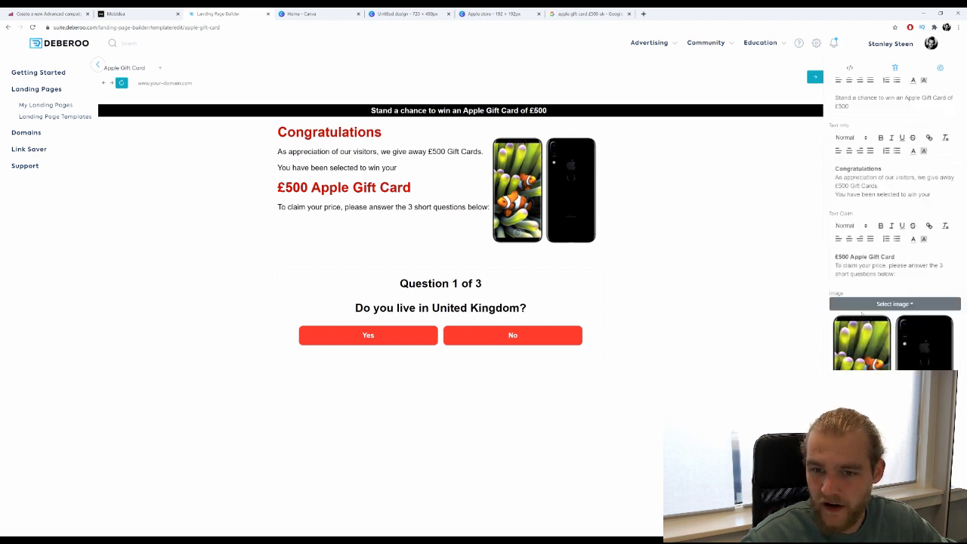
scroll(894, 226, down, 7)
scroll(962, 188, up, 1)
scroll(882, 203, up, 10)
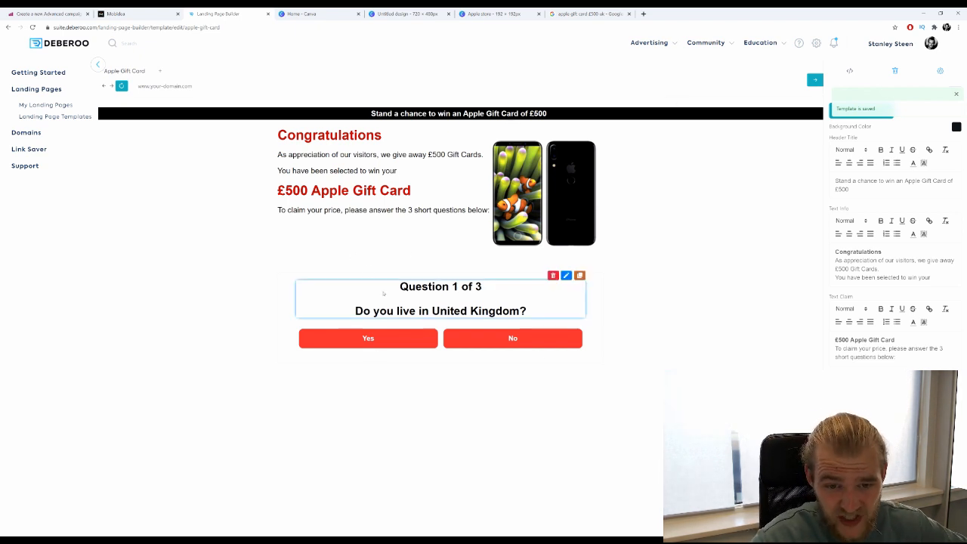
click(351, 345)
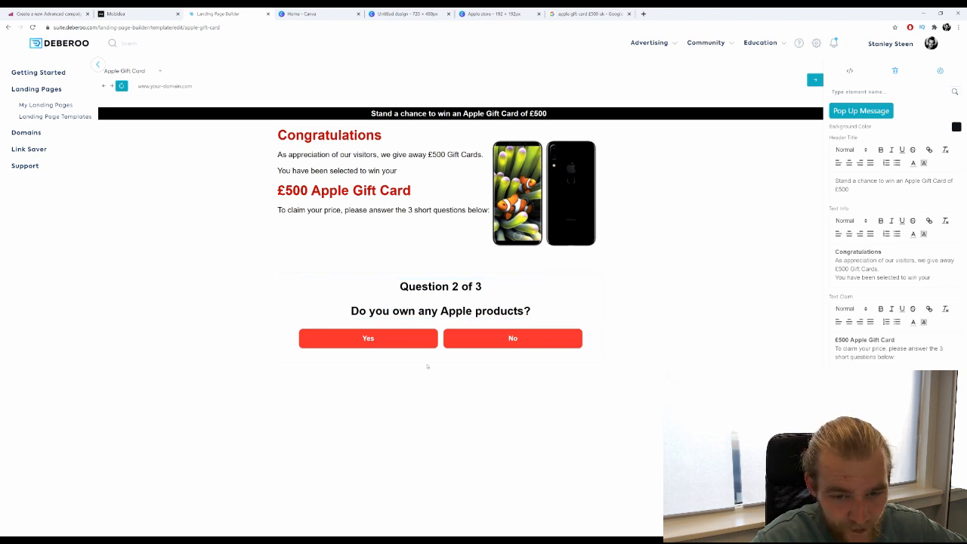
click(395, 345)
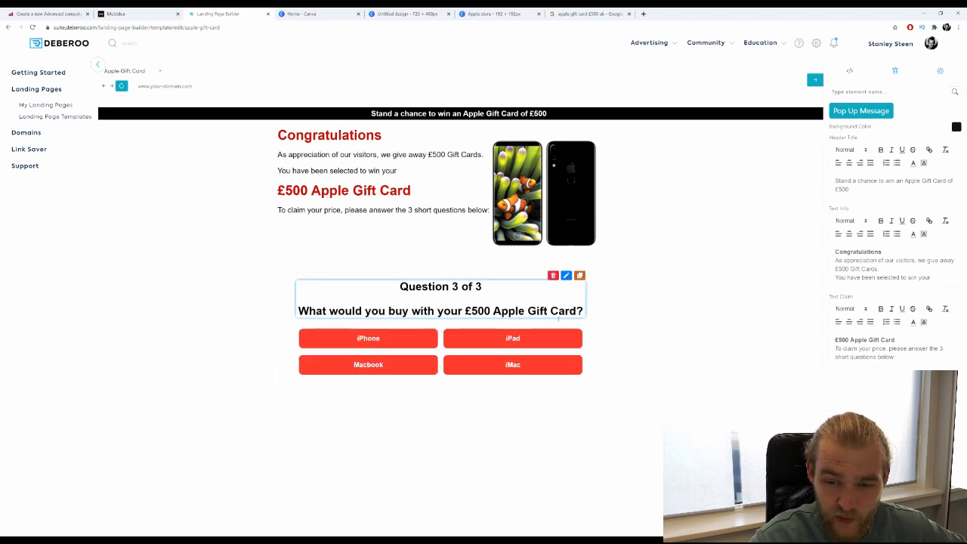
Try the iPhone, Macbook and iPad answers on Question 3, then bring up Select Domain for publishing.
click(379, 340)
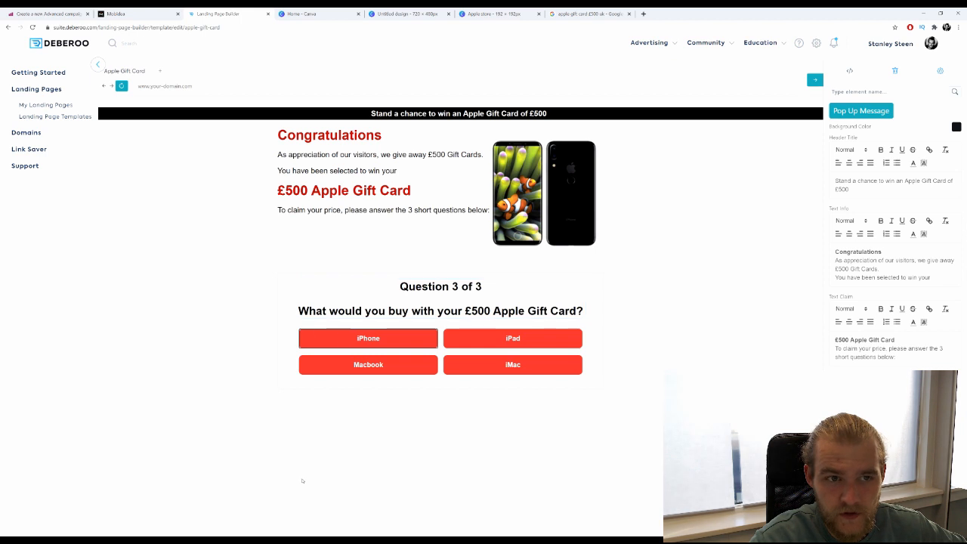
click(388, 364)
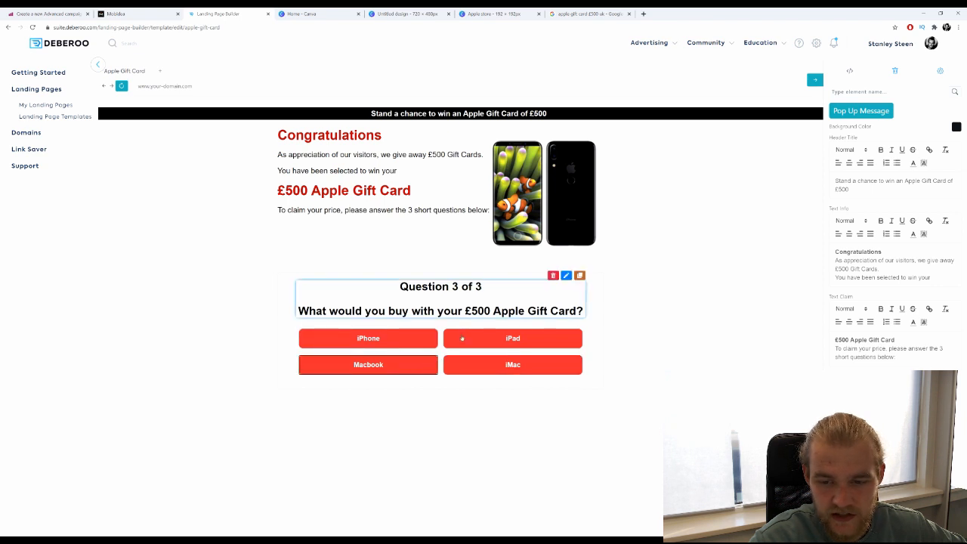
click(462, 338)
click(815, 80)
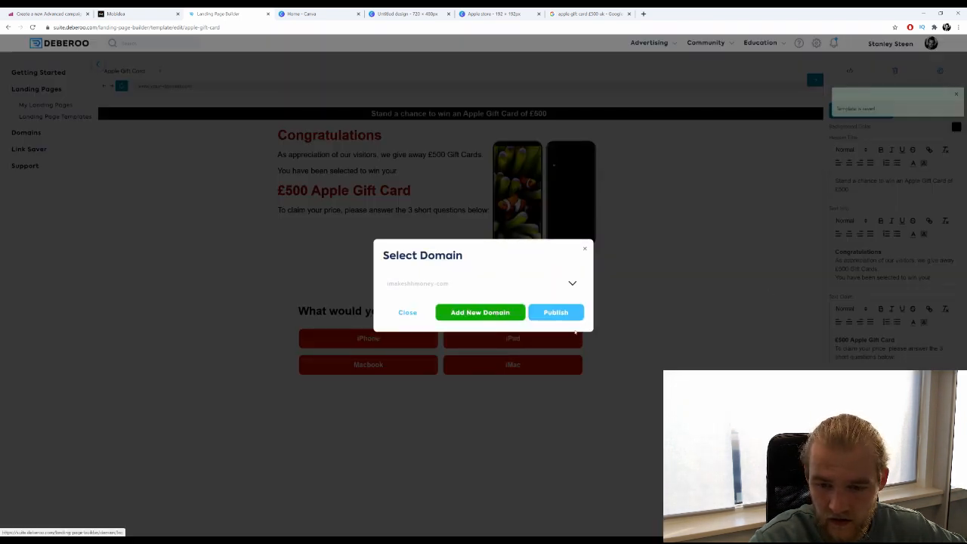
Publish the Apple Gift Card page to Amazon S3 and view its live link in a new tab.
click(530, 394)
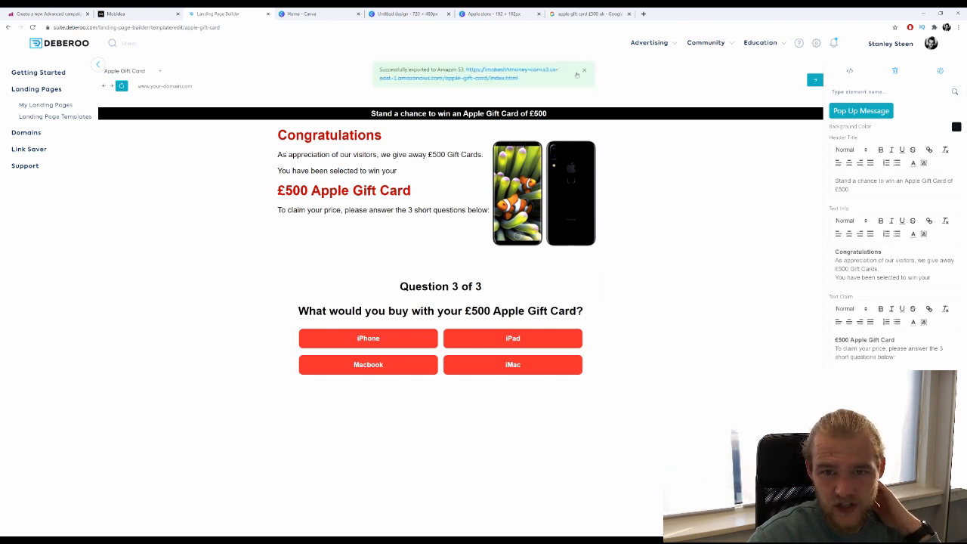
right_click(501, 70)
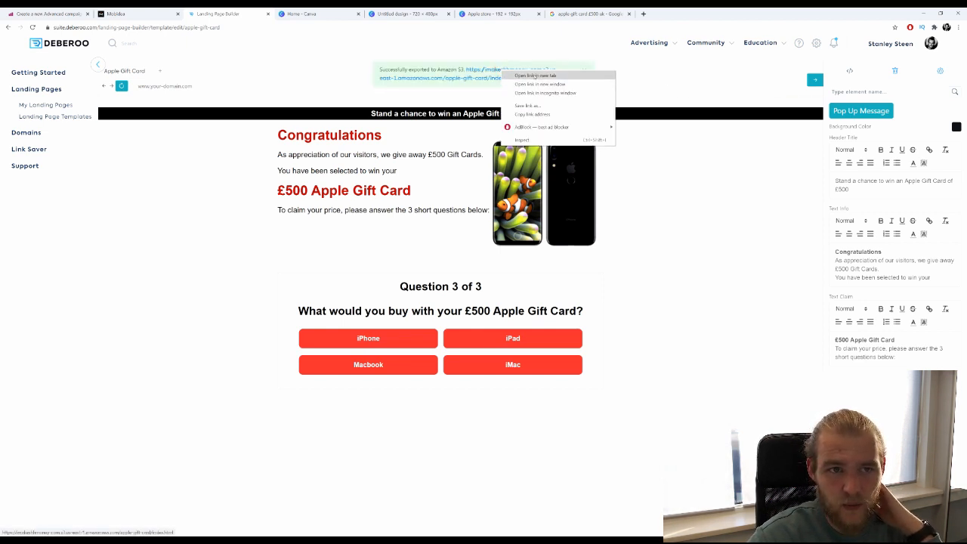
click(533, 76)
key(ctrl+Tab)
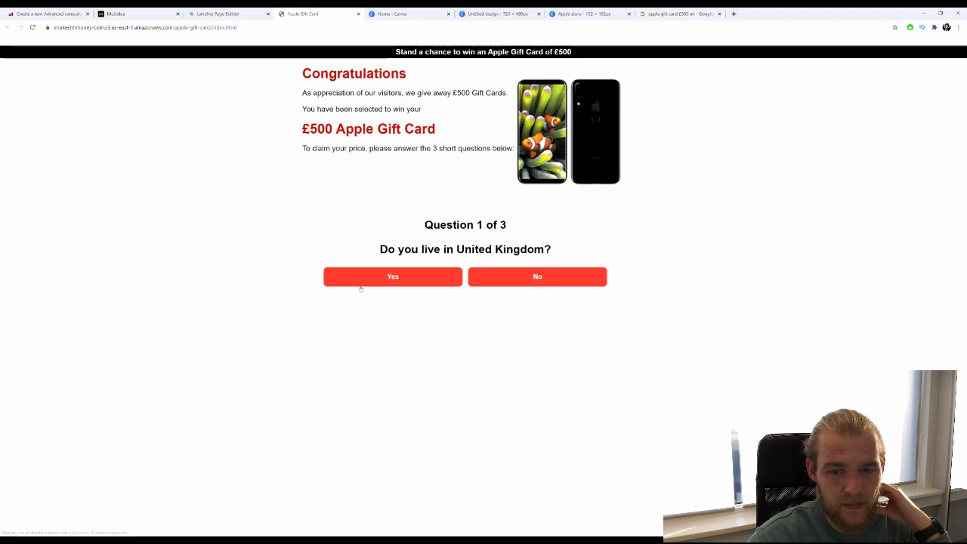
Answer Yes, Yes, then iPhone in the live quiz, and close the resulting example.com tab.
click(407, 277)
click(409, 277)
click(409, 278)
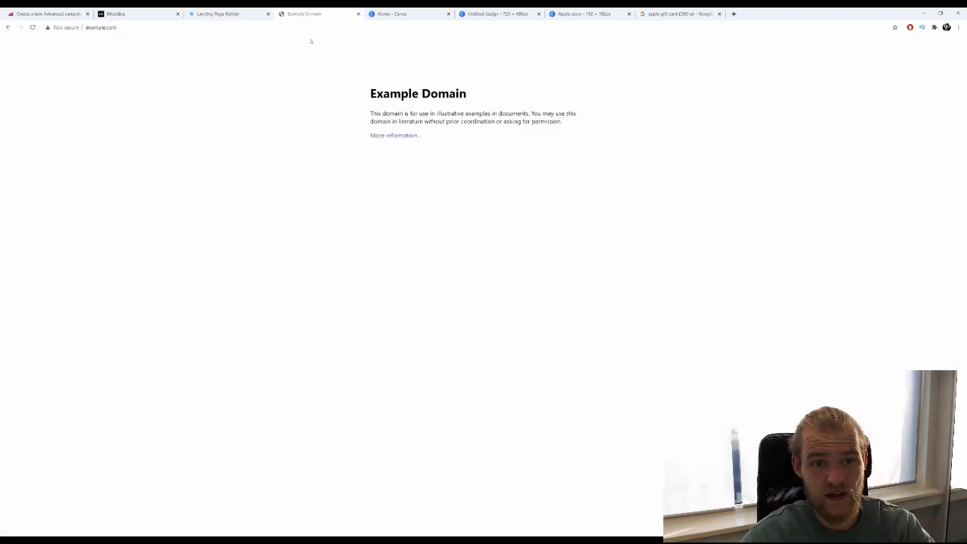
click(358, 13)
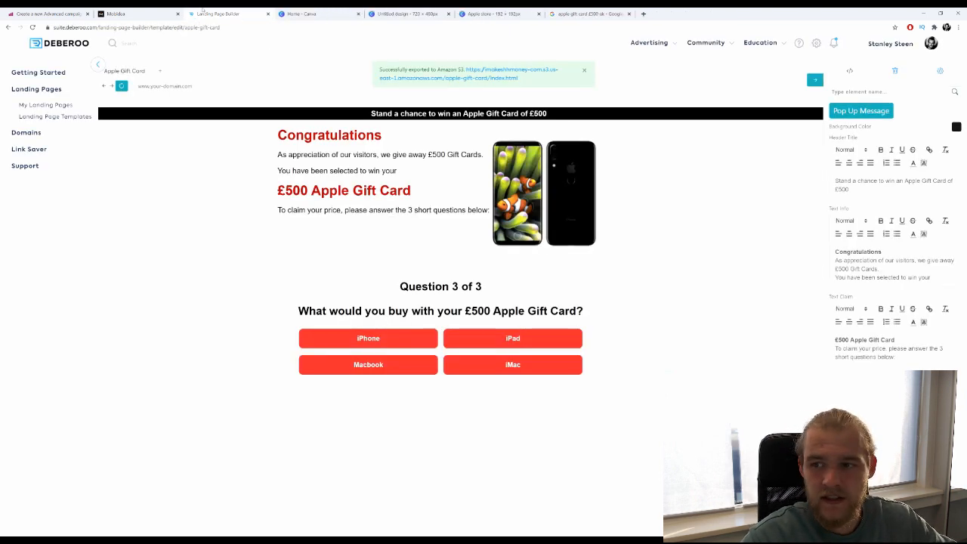
click(941, 71)
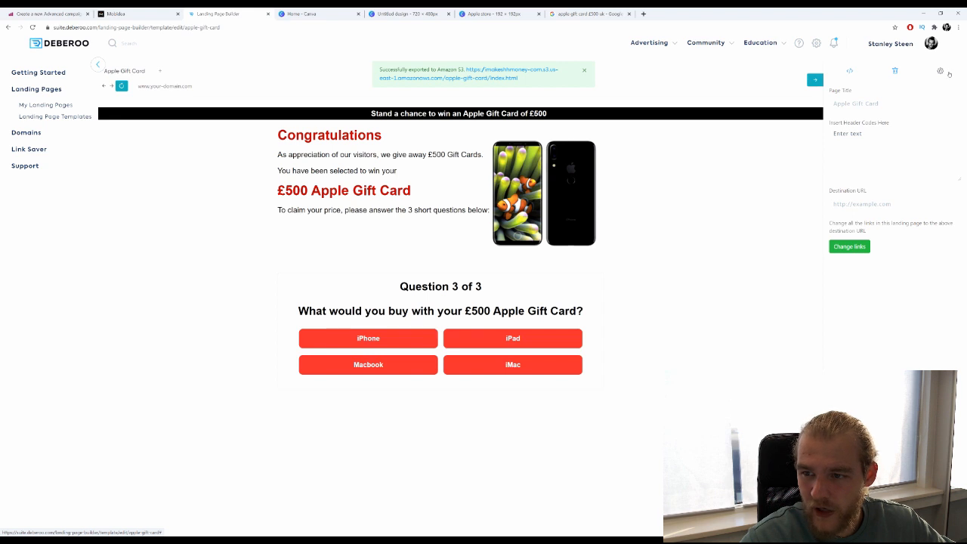
click(901, 133)
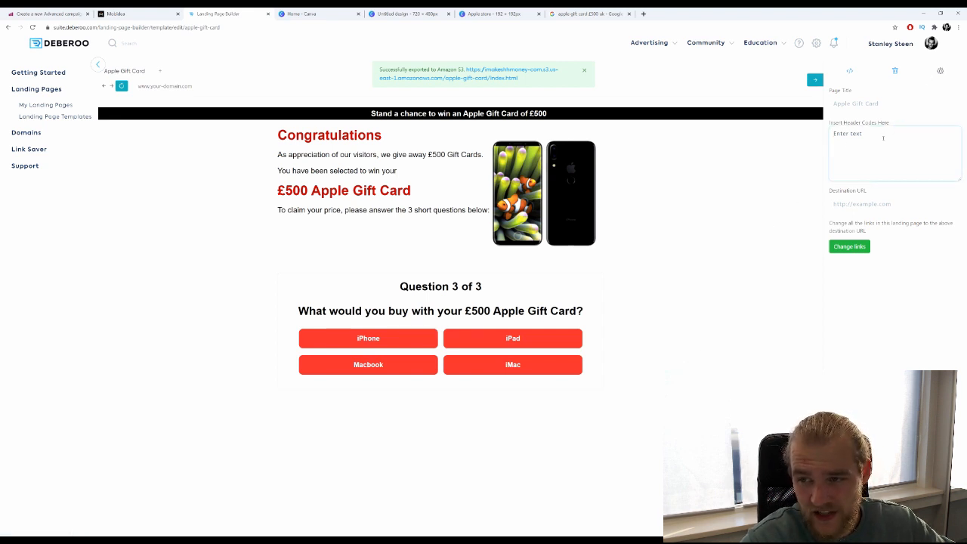
click(873, 205)
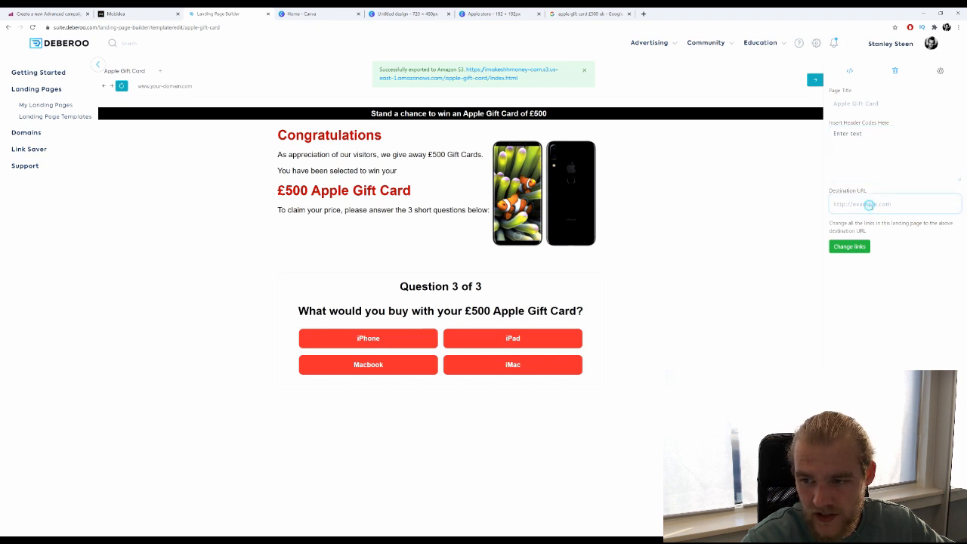
key(ctrl+a)
key(BackSpace)
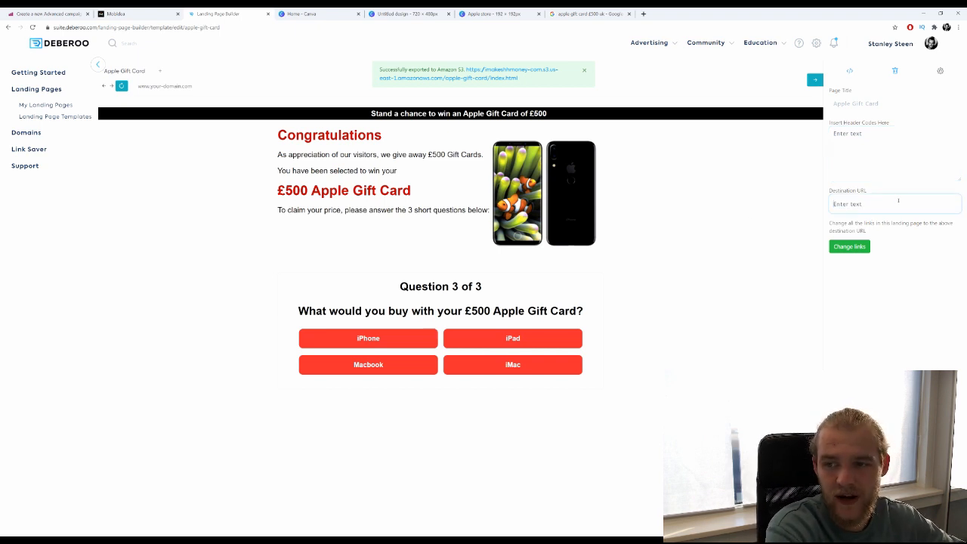
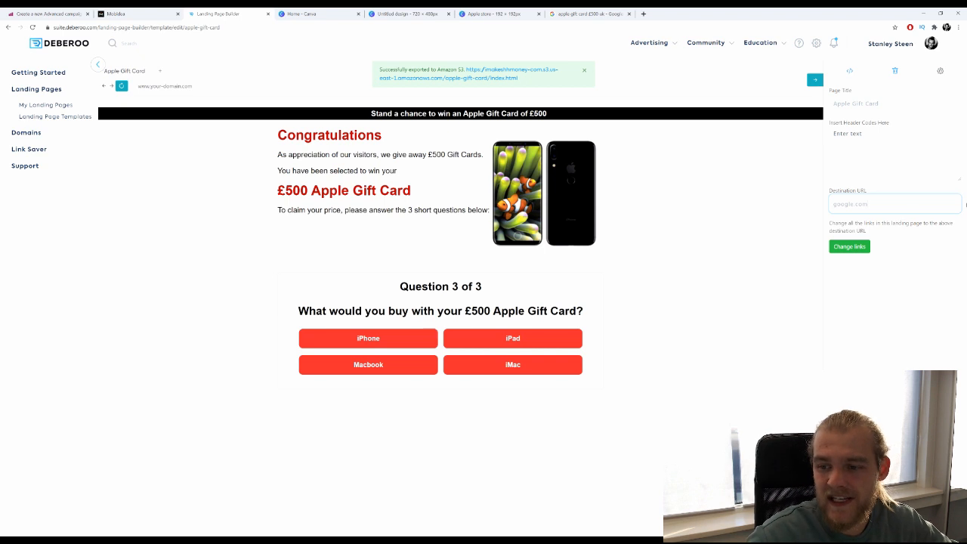
Apply google.com to every page link, then select the Destination URL field for replacement.
click(857, 247)
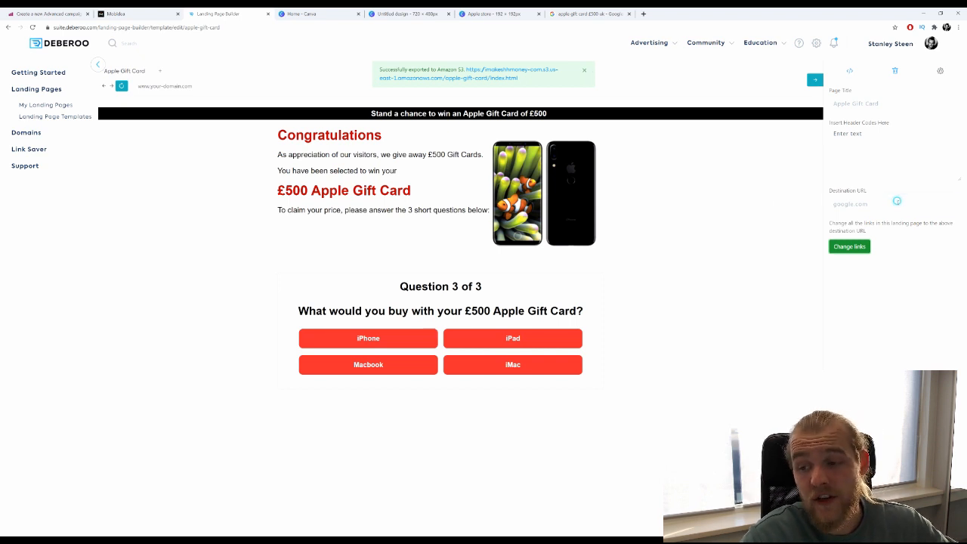
triple_click(898, 203)
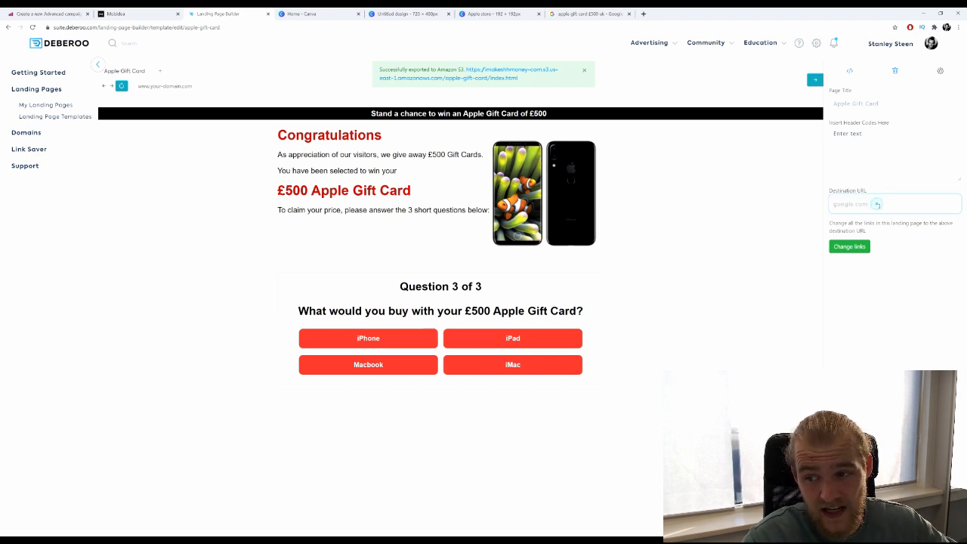
Copy the Apple Gift Card offer link from Mobidea's tracking section and return to the builder.
click(158, 14)
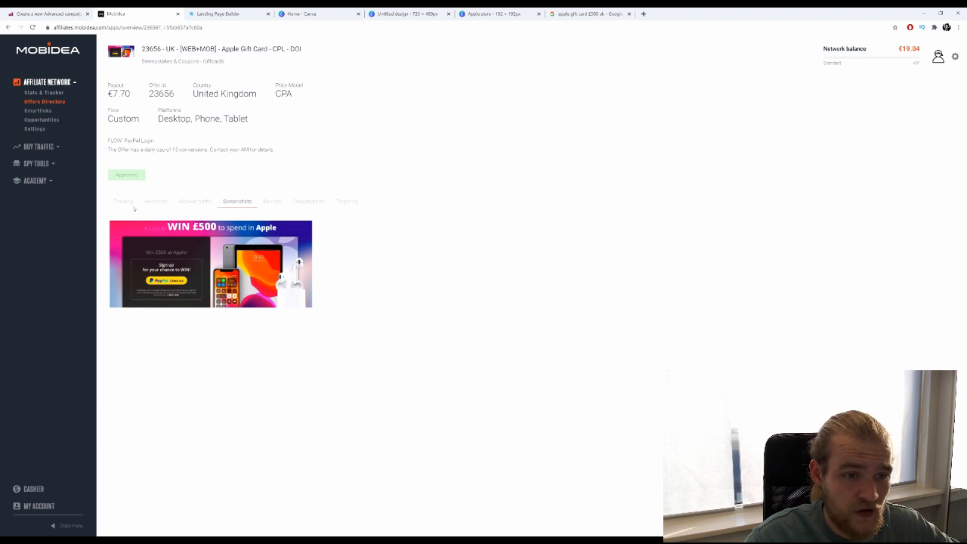
click(123, 202)
drag(441, 279, 112, 279)
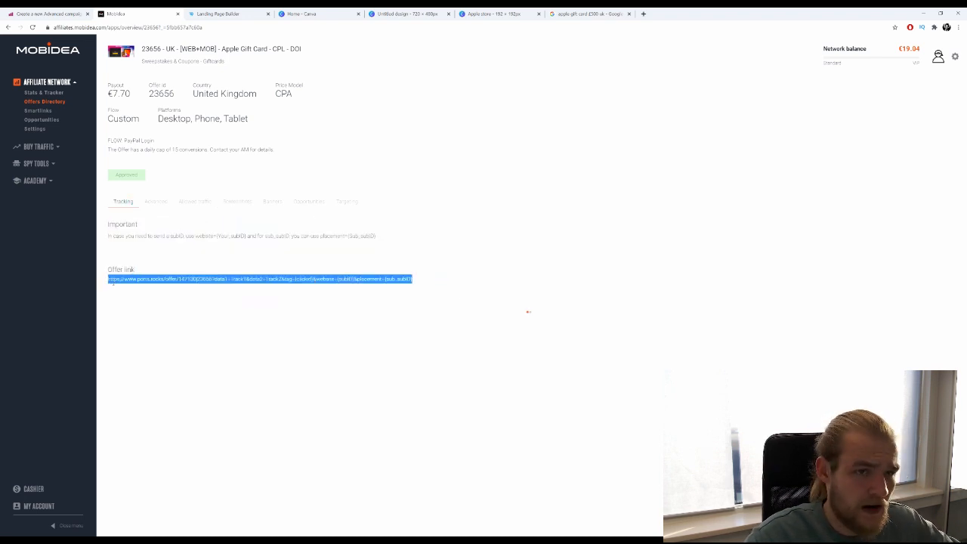
key(ctrl+Tab)
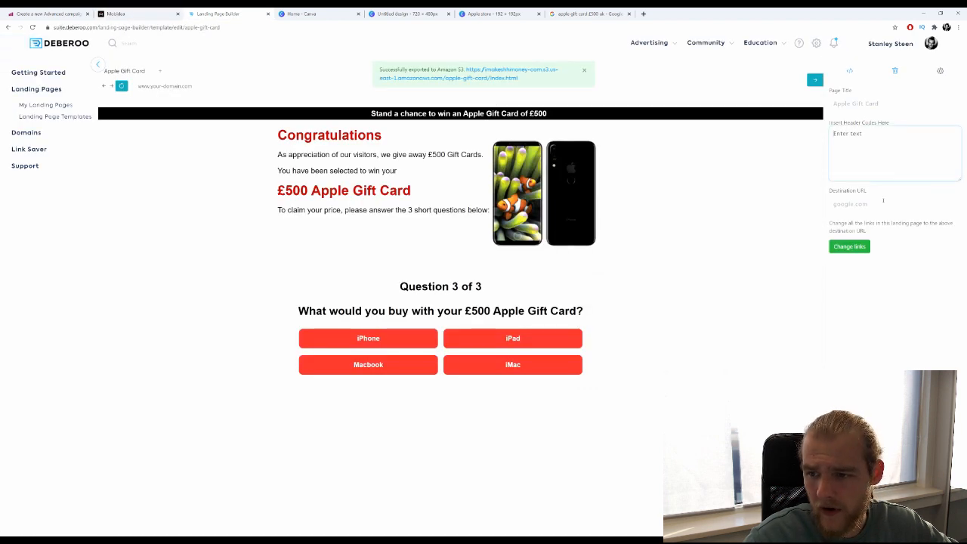
Replace google.com with the Mobidea offer link for all page links and save the template.
triple_click(883, 200)
key(ctrl+v)
click(848, 246)
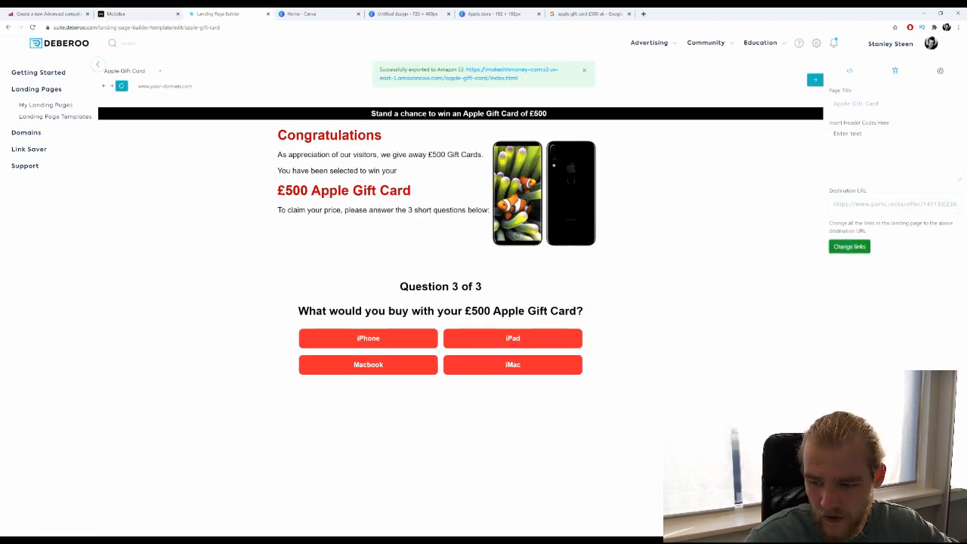
key(ctrl+s)
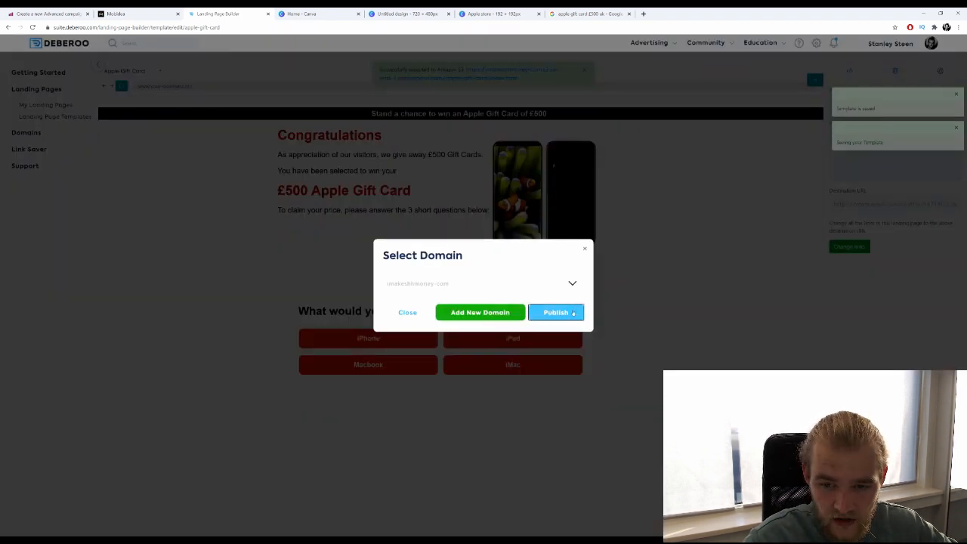
Republish the page to the selected domain and open the exported S3 link in a new tab.
click(571, 316)
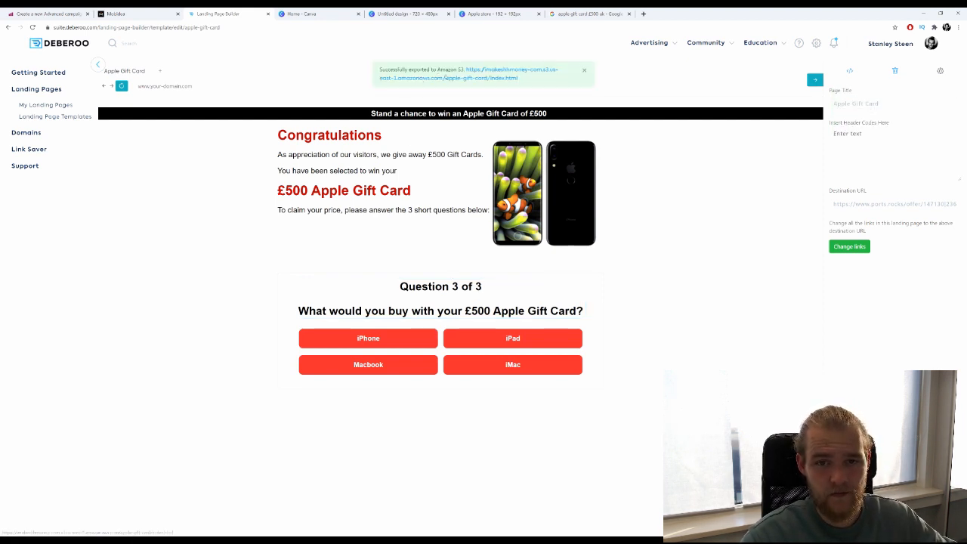
right_click(445, 75)
right_click(437, 79)
click(457, 85)
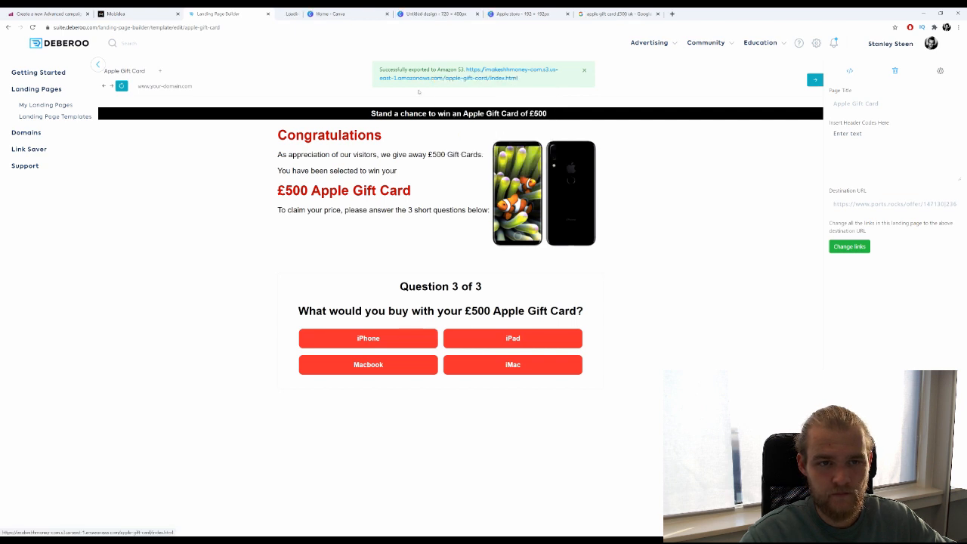
On the live page, answer Yes, Yes, then iPhone in the quiz.
click(322, 14)
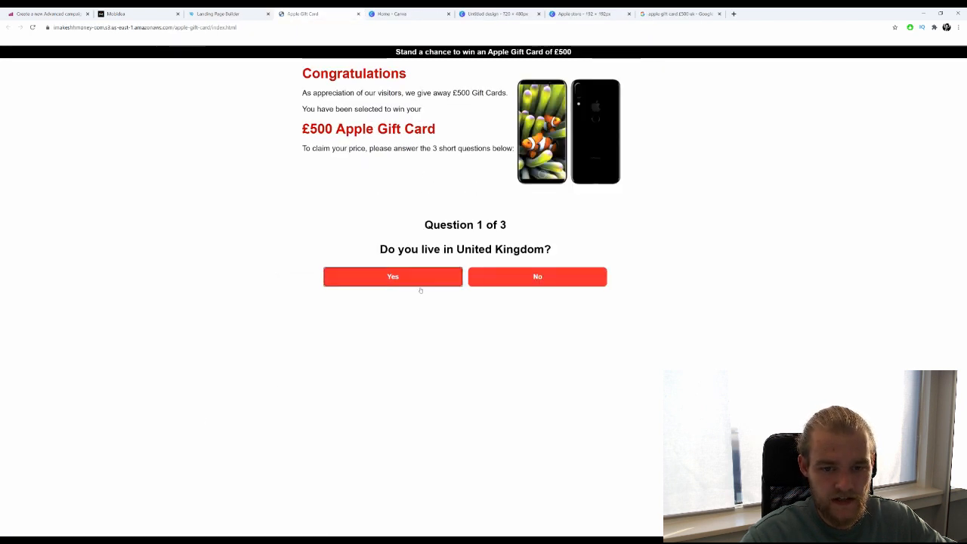
click(419, 279)
click(421, 273)
click(393, 277)
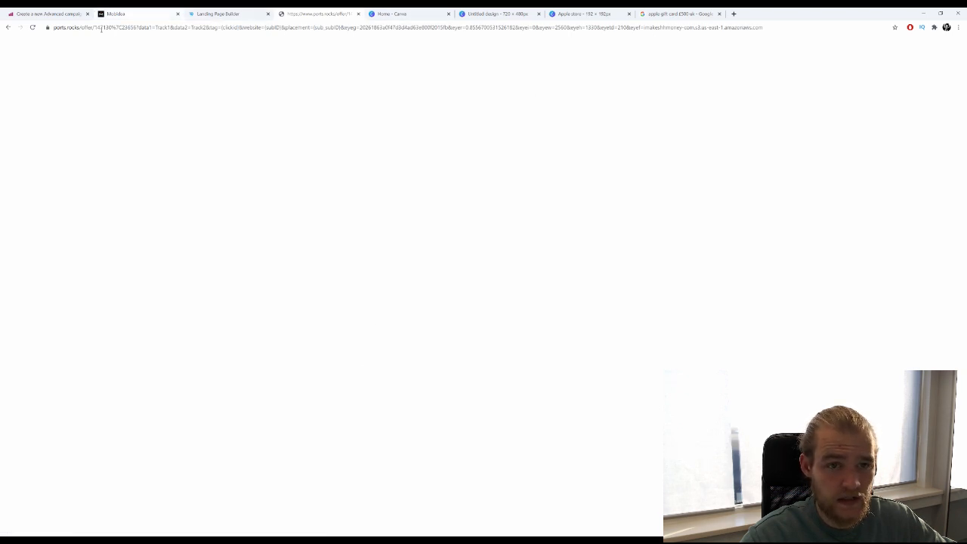
Inspect the ports.rocks redirect URL and its tracking parameters in the address bar.
click(58, 28)
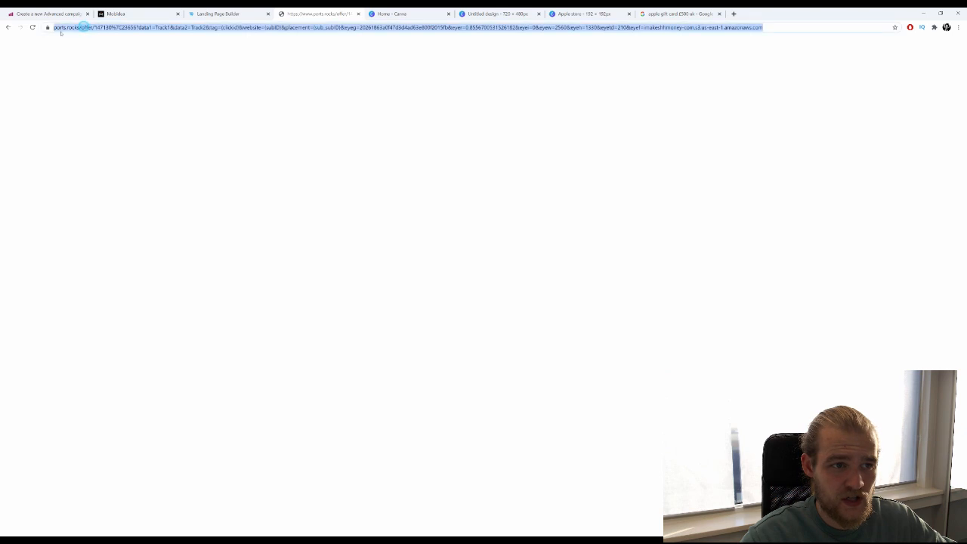
click(55, 28)
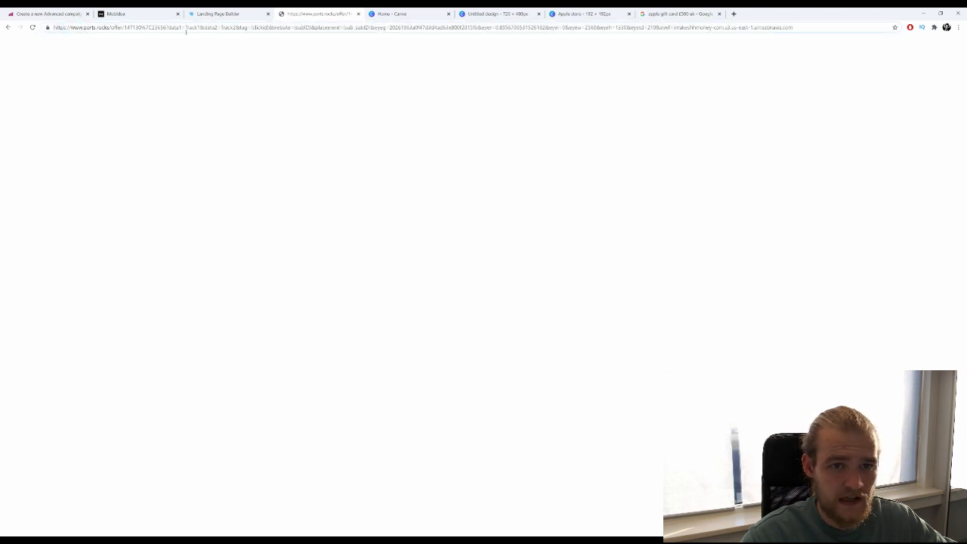
drag(185, 31, 524, 209)
click(522, 224)
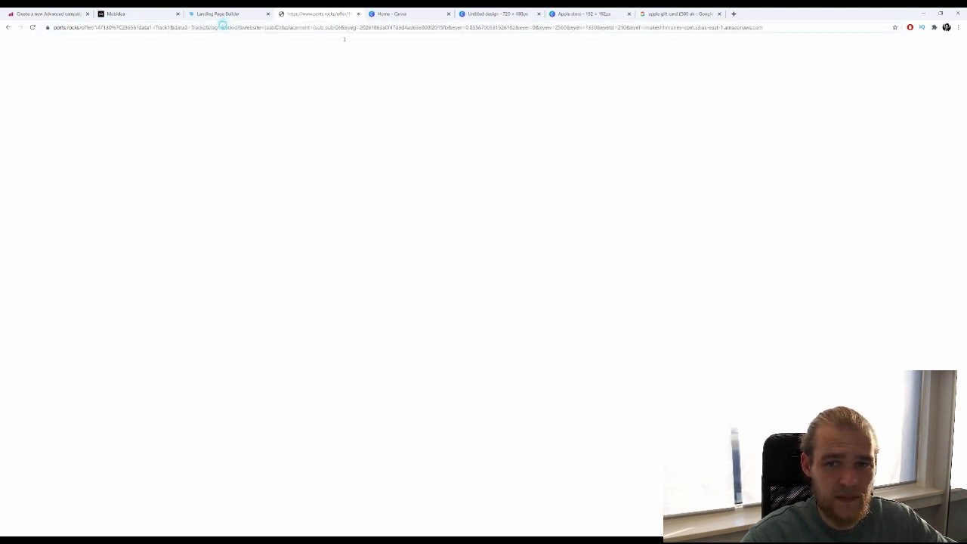
drag(222, 28, 753, 50)
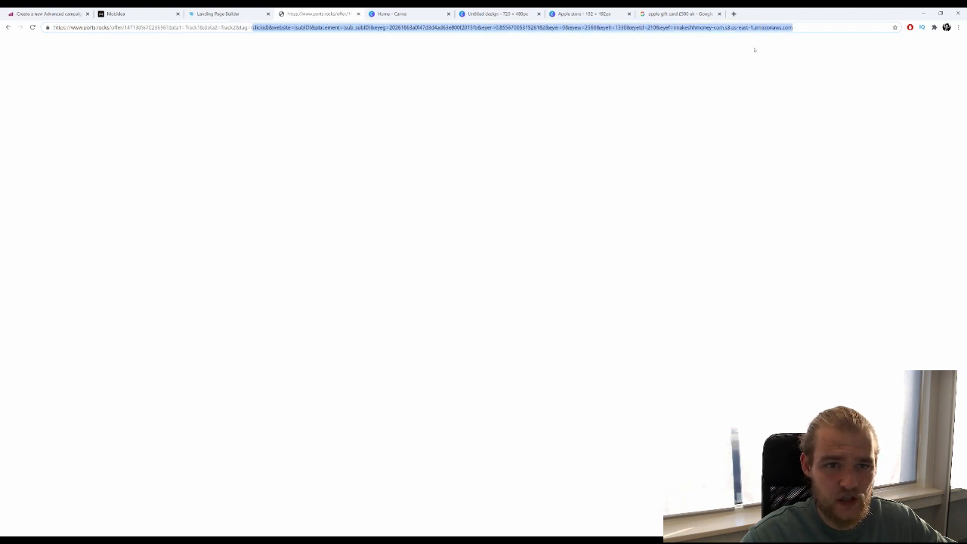
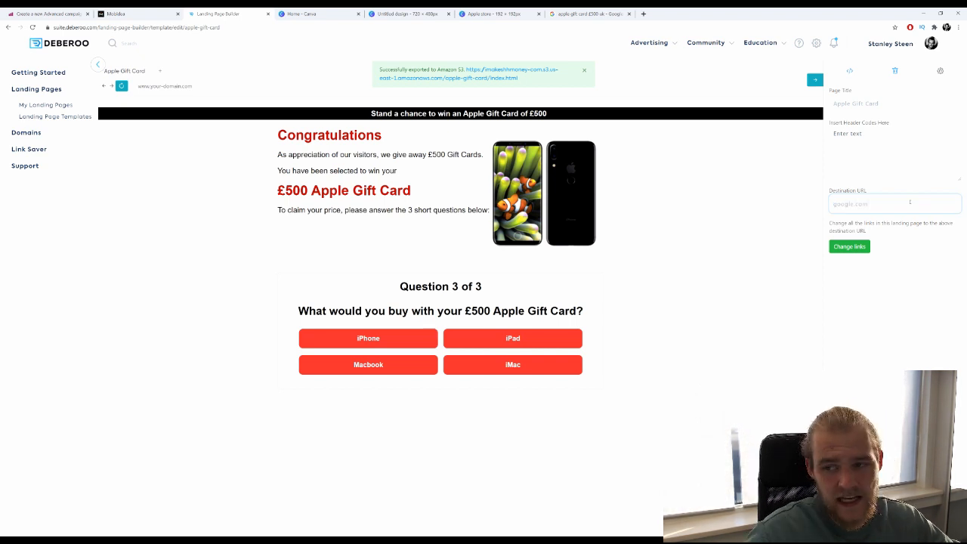
Apply Change links so every Apple Gift Card page link uses the Destination URL.
click(864, 248)
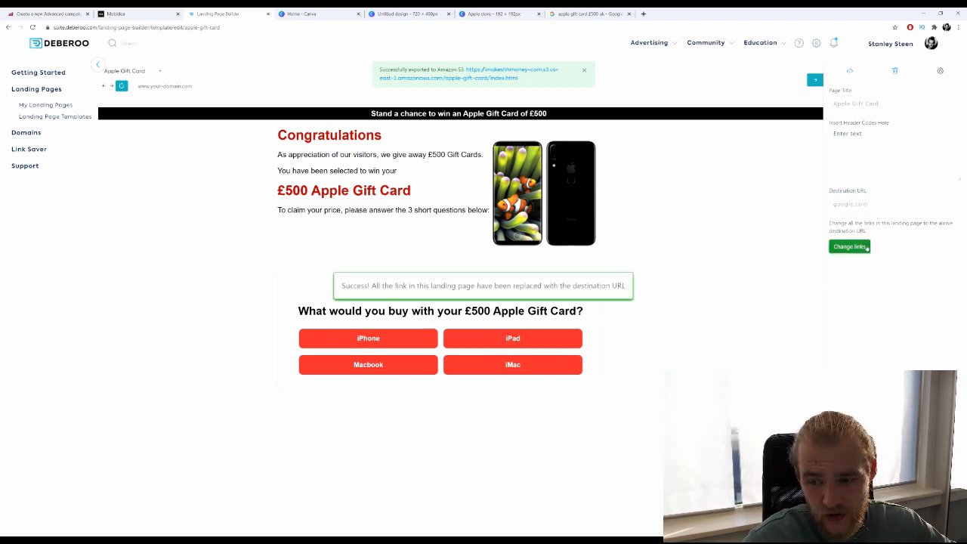
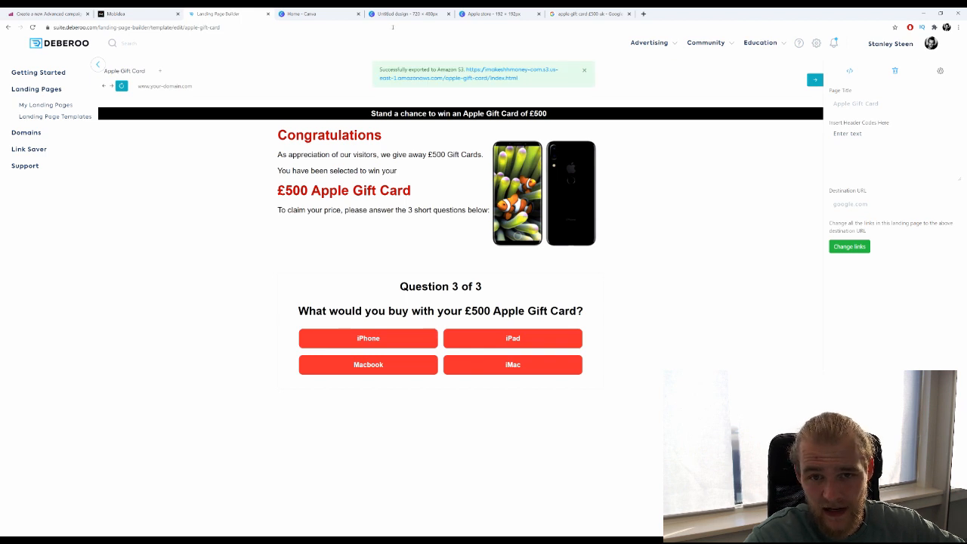
Open the exported Apple Gift Card page from its Amazon S3 link in a new tab and switch to it.
right_click(484, 77)
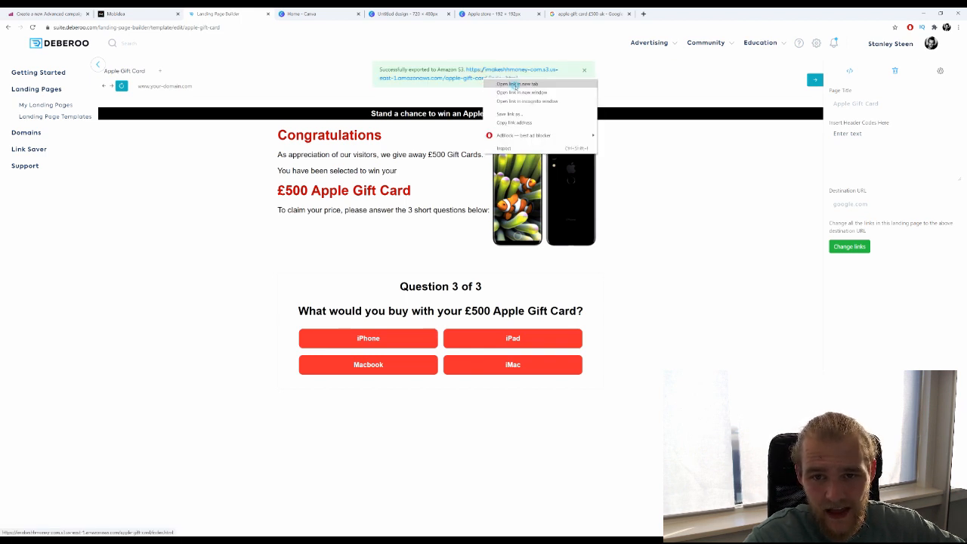
click(516, 84)
key(ctrl+Tab)
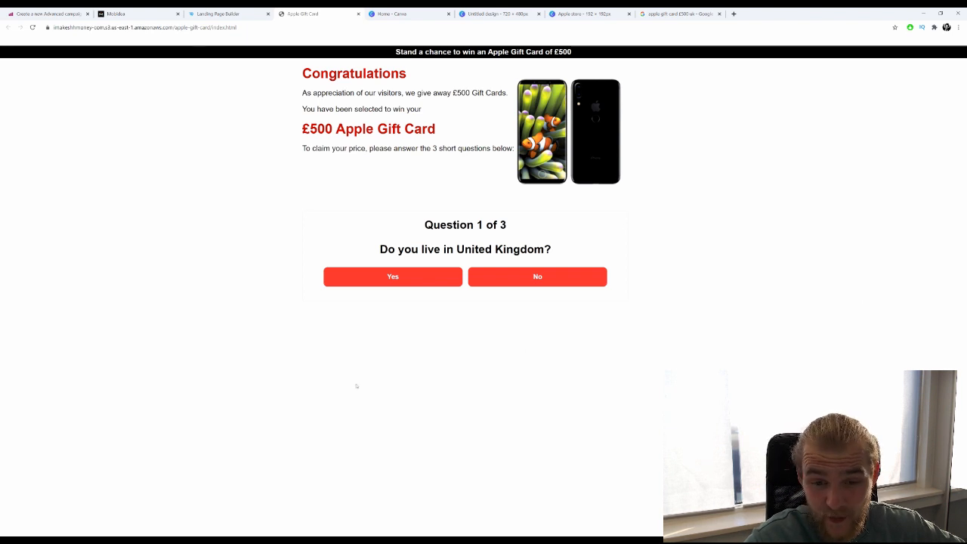
Answer both quiz questions and choose iPhone to follow the final link.
click(398, 281)
click(398, 280)
click(436, 276)
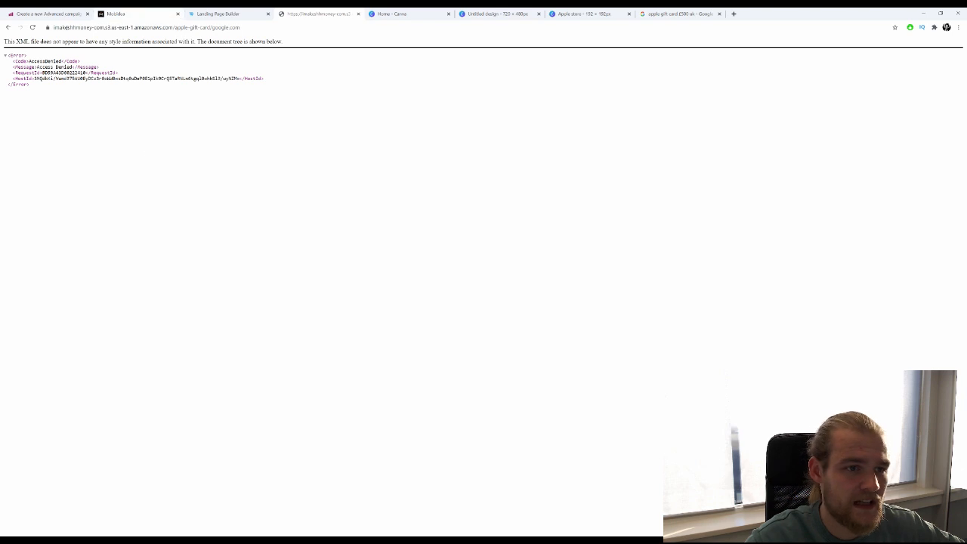
Examine the S3 Access Denied error response, then close that tab.
drag(9, 41, 142, 41)
click(183, 184)
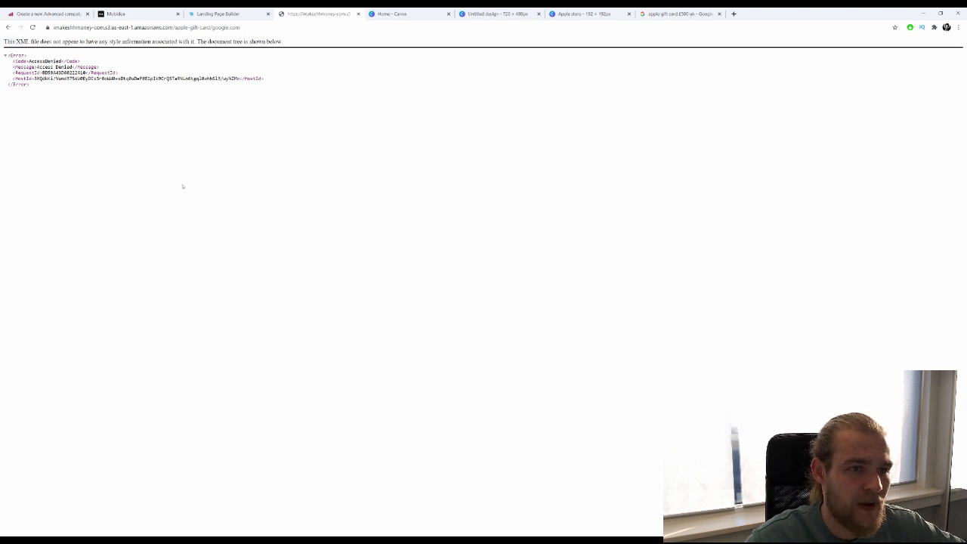
drag(211, 49, 114, 55)
click(97, 167)
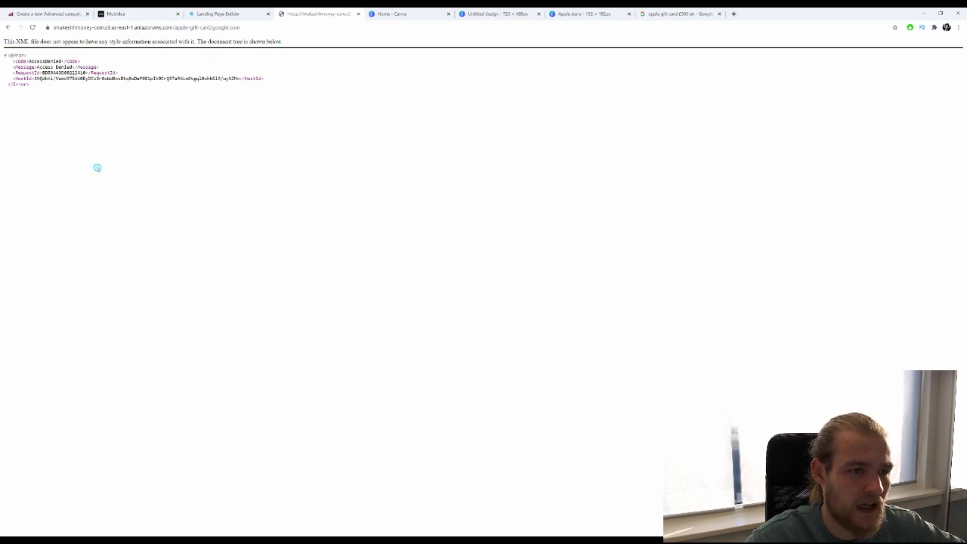
drag(360, 173, 117, 63)
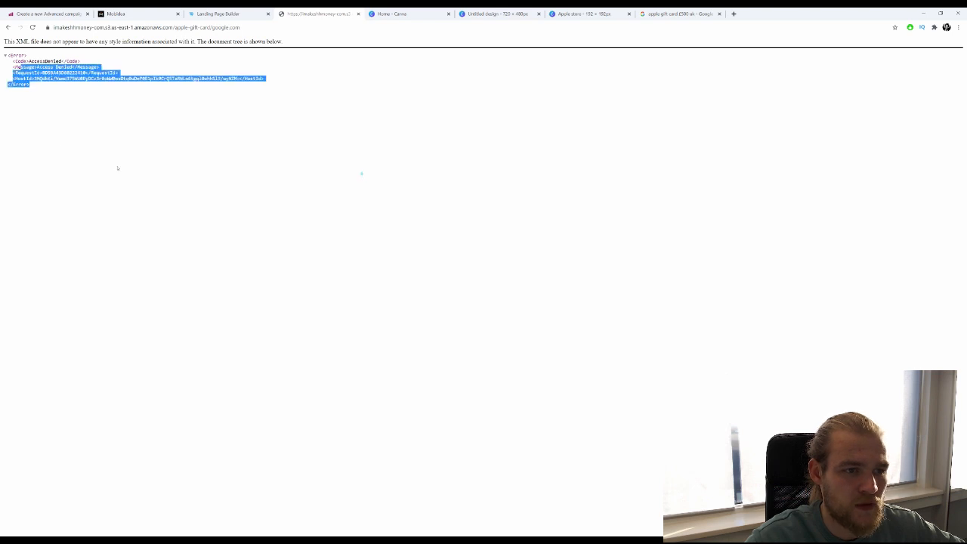
click(249, 221)
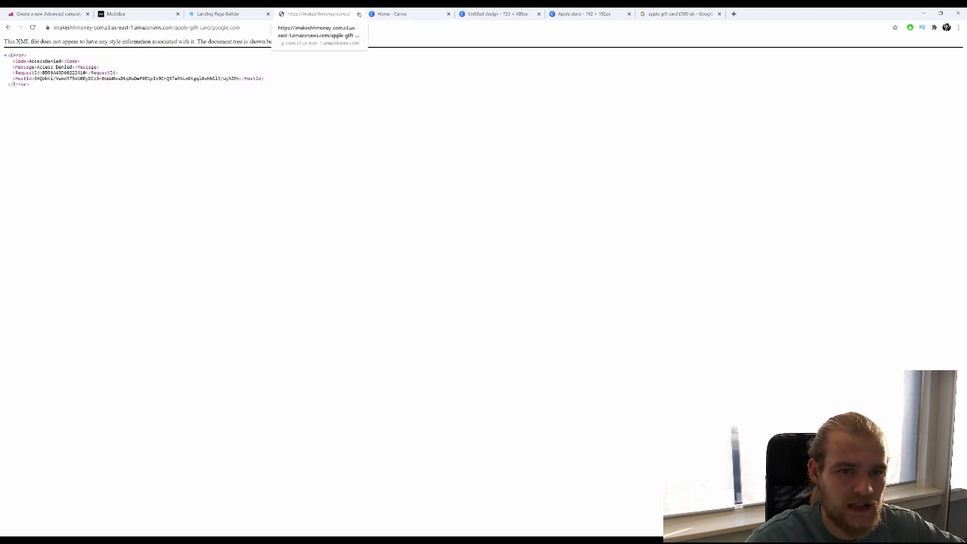
click(359, 14)
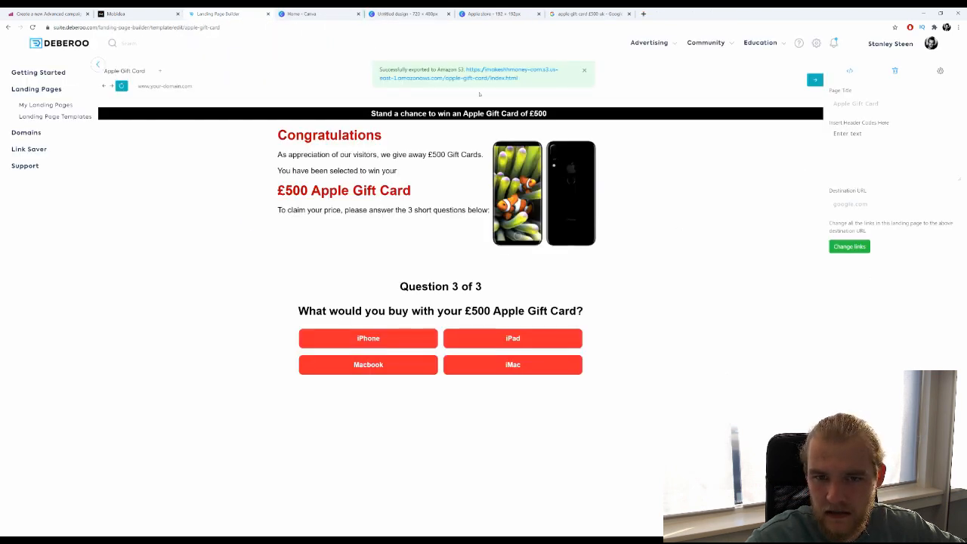
Dismiss the S3 notification, point all page links at the destination URL, and publish to the domain.
click(583, 69)
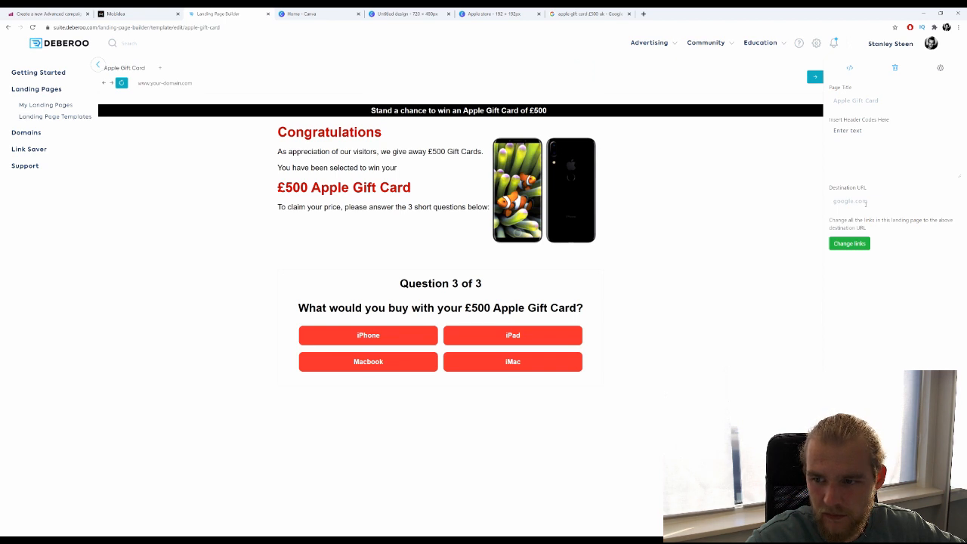
click(866, 202)
click(848, 243)
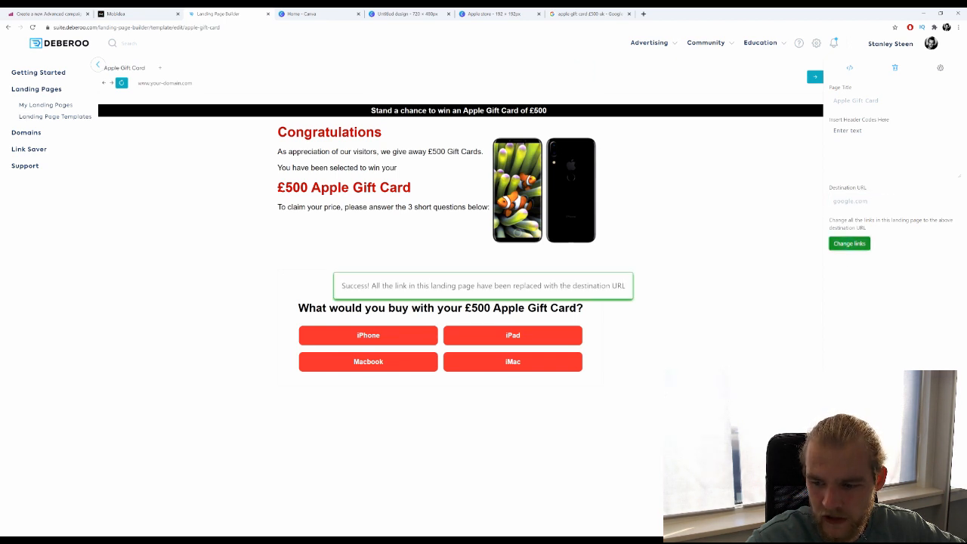
click(814, 77)
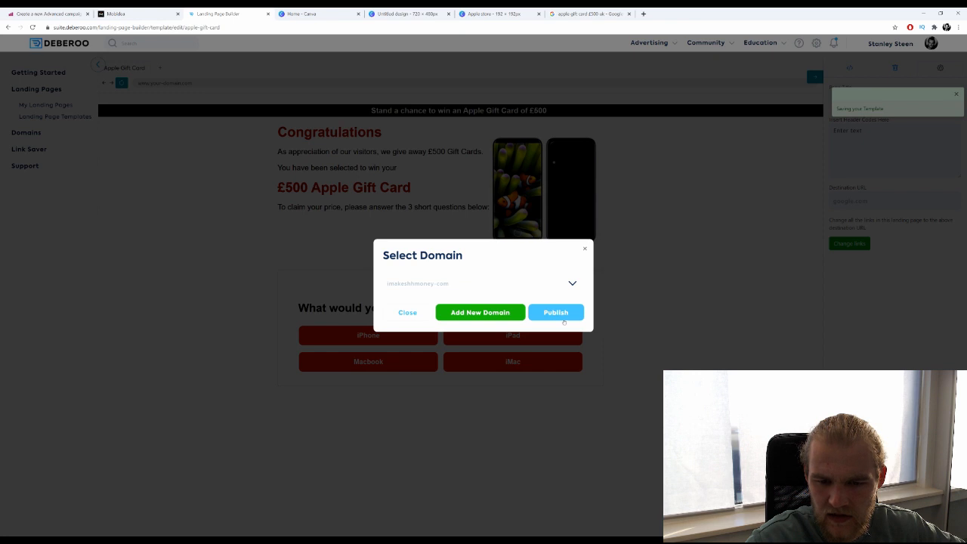
click(562, 318)
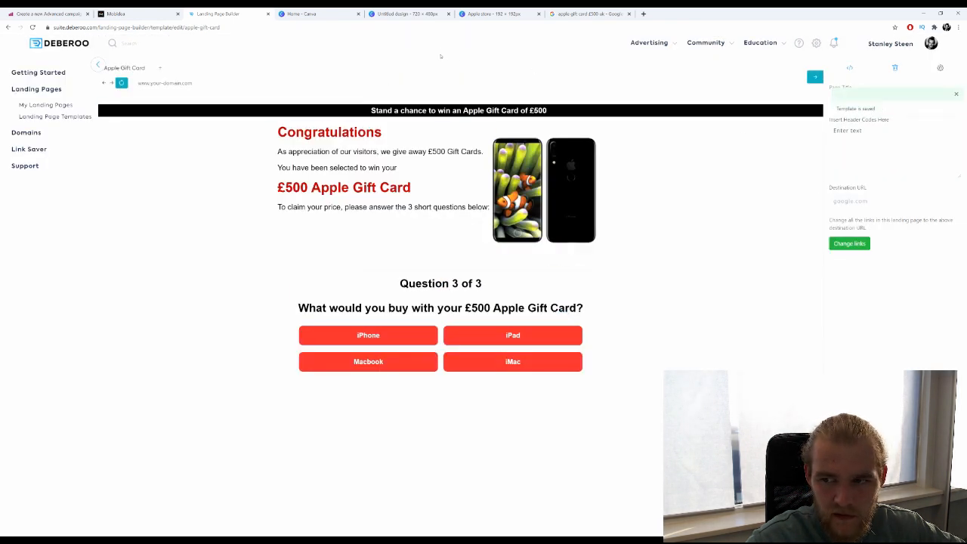
click(950, 204)
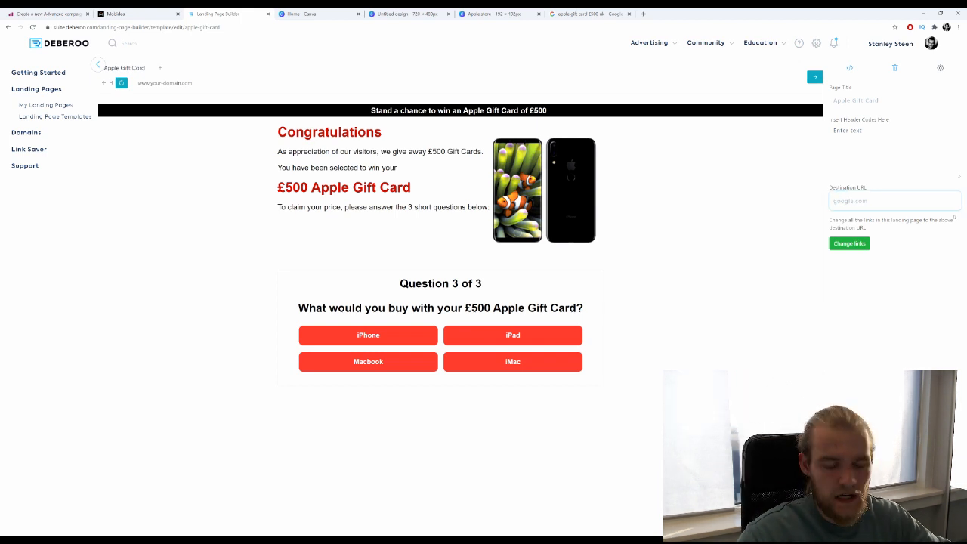
text(http)
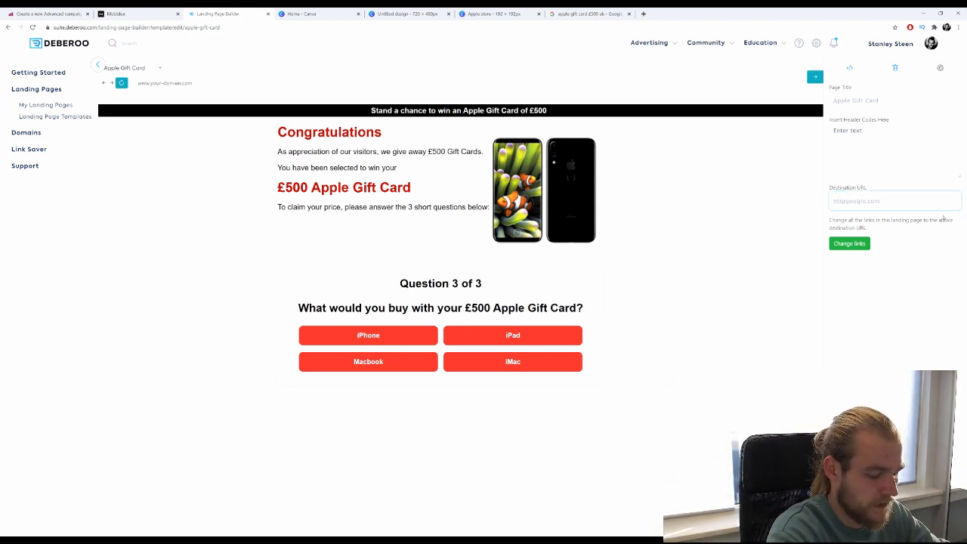
text(s://www.)
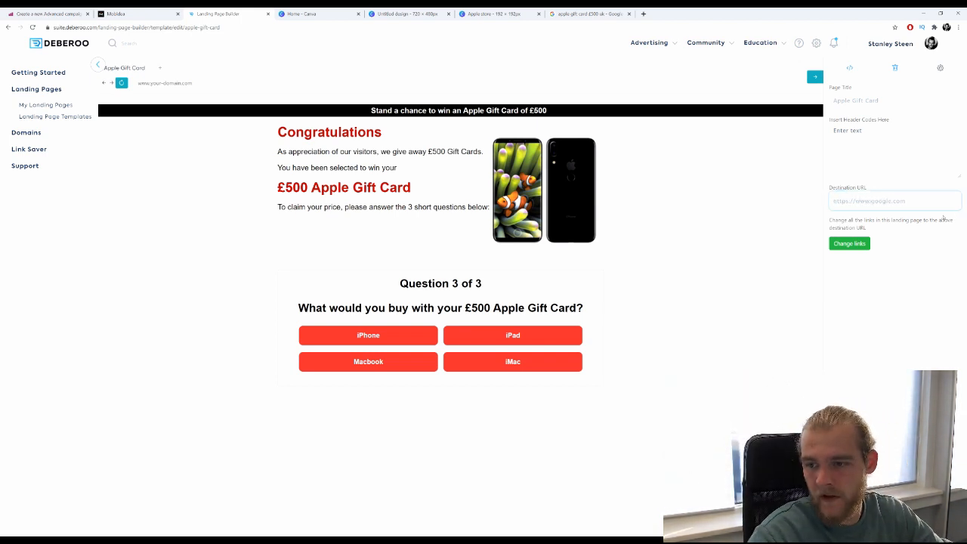
text(/)
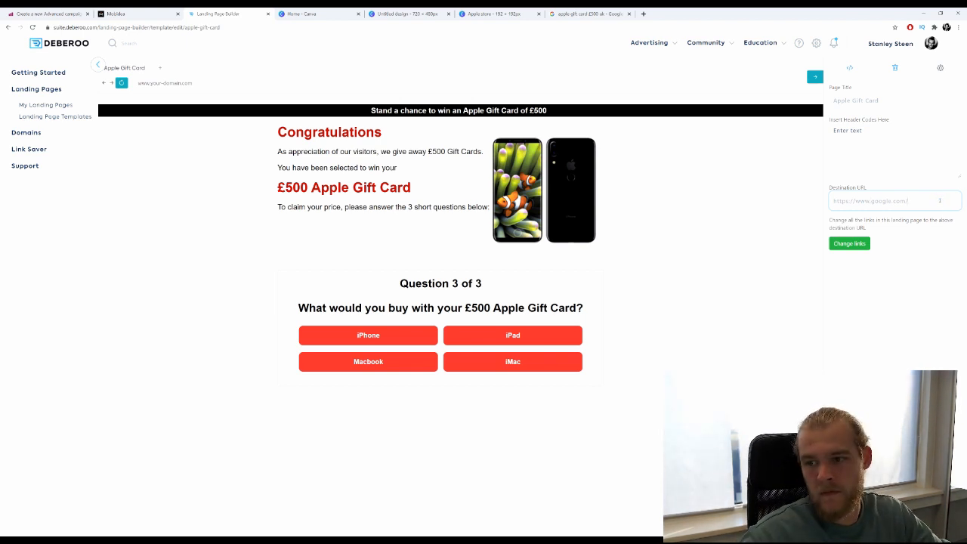
click(849, 243)
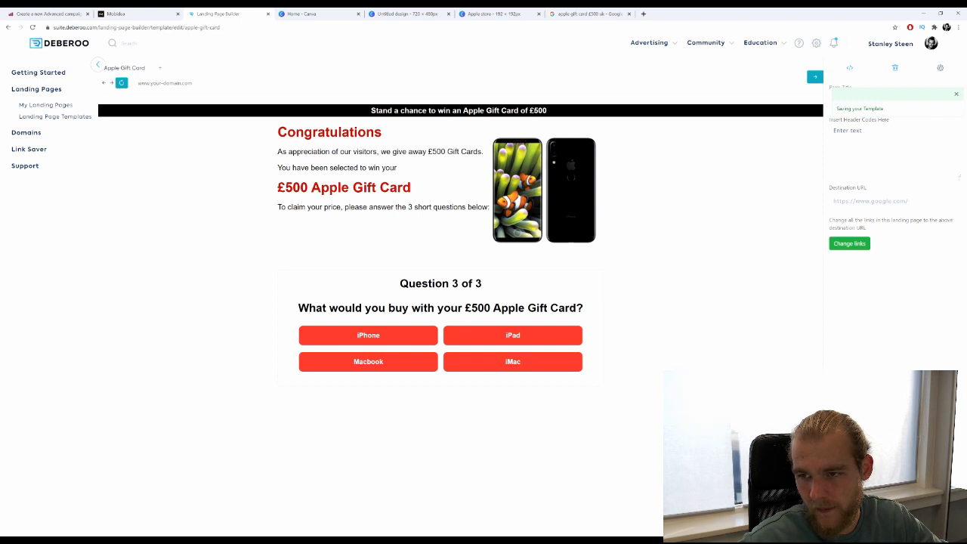
Republish the updated Apple Gift Card page to the domain.
click(926, 521)
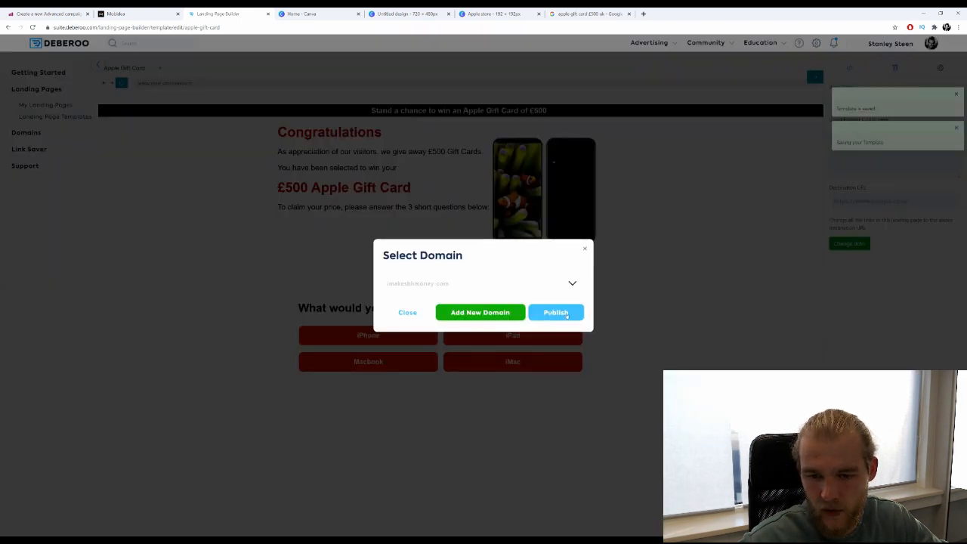
click(566, 313)
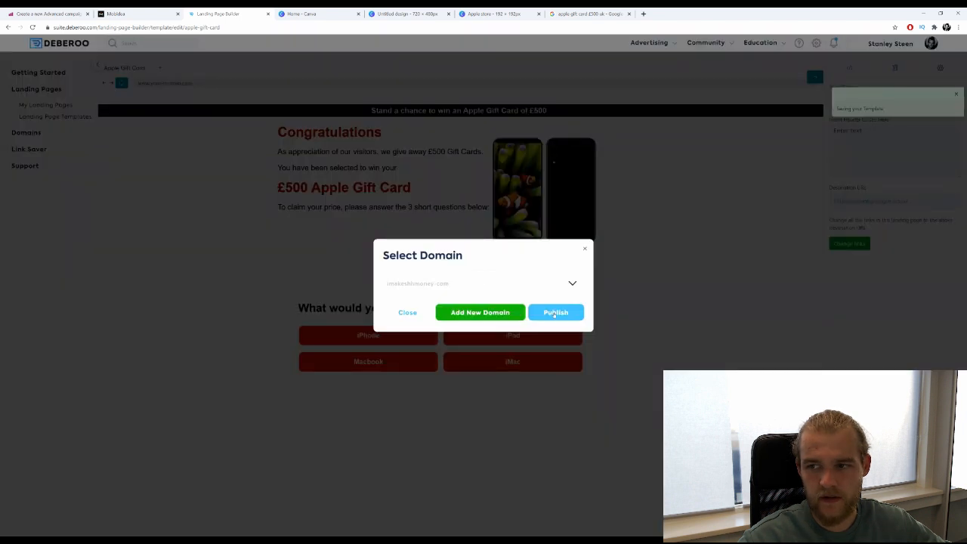
click(555, 314)
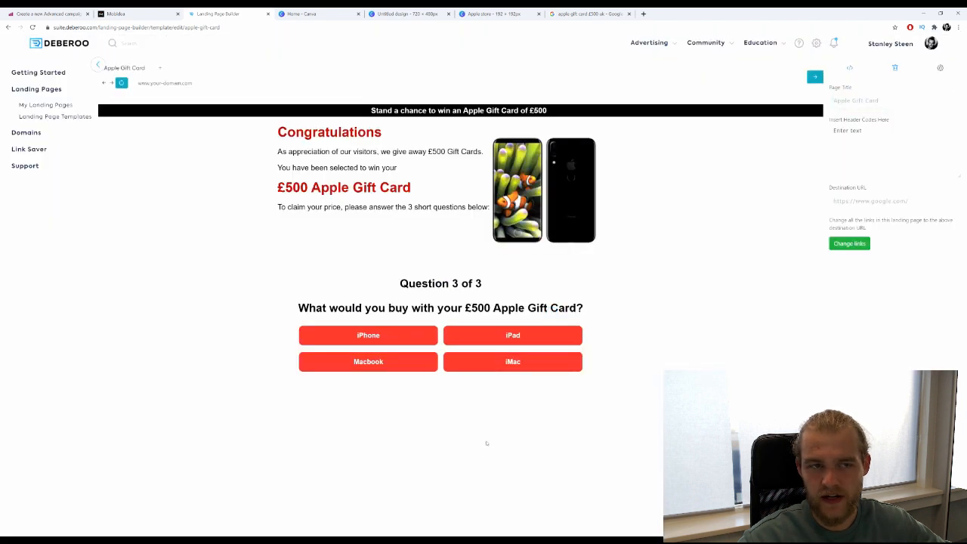
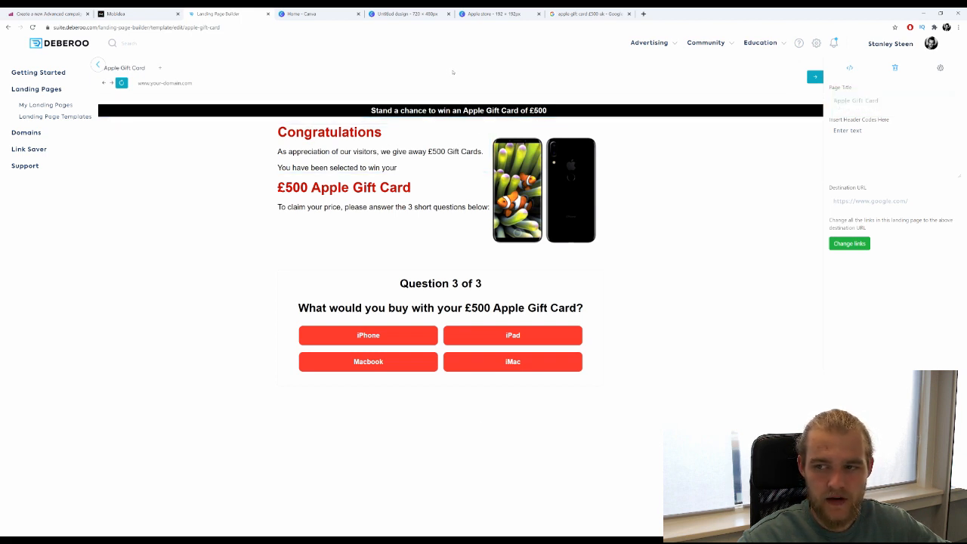
click(849, 246)
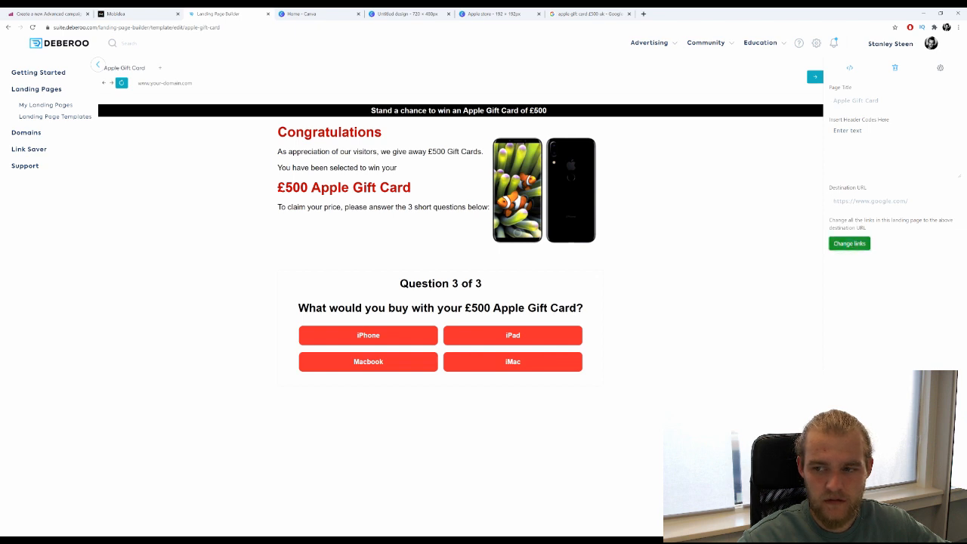
click(814, 77)
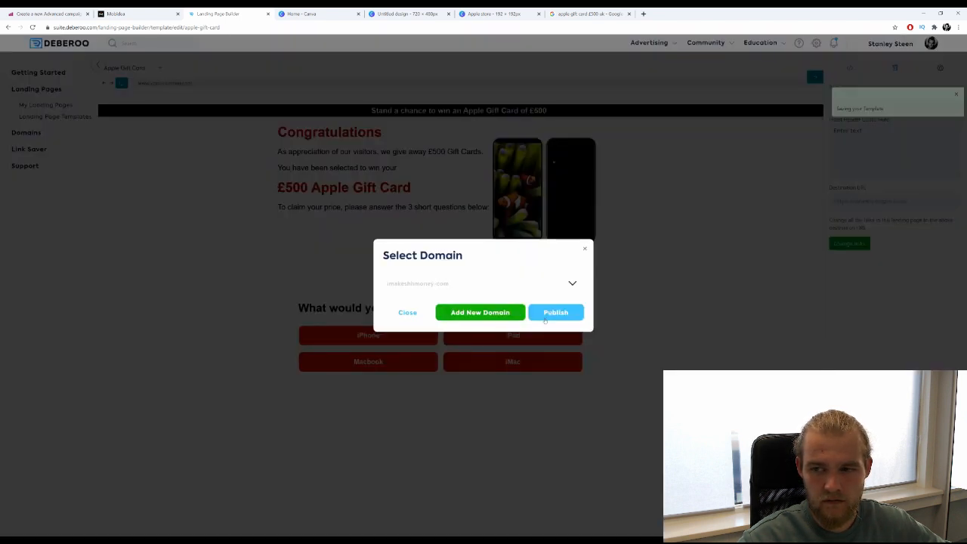
click(557, 312)
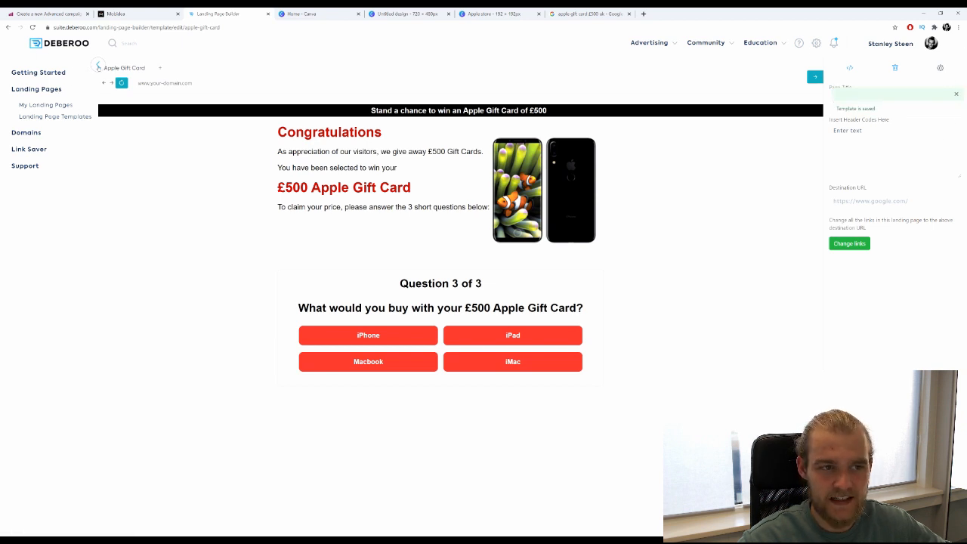
click(99, 67)
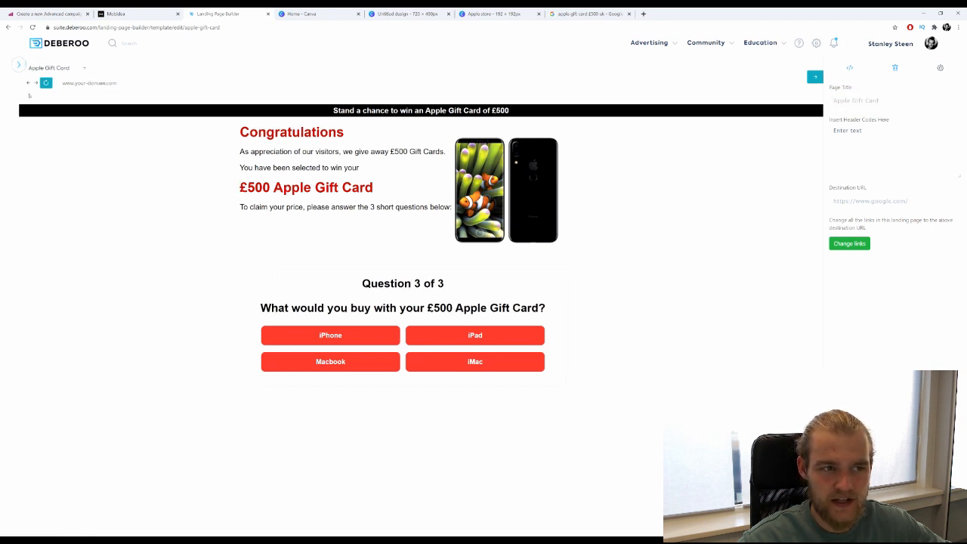
click(19, 66)
Reopen the Apple Gift Card page from My Landing Pages for editing and republish it to the domain.
click(41, 104)
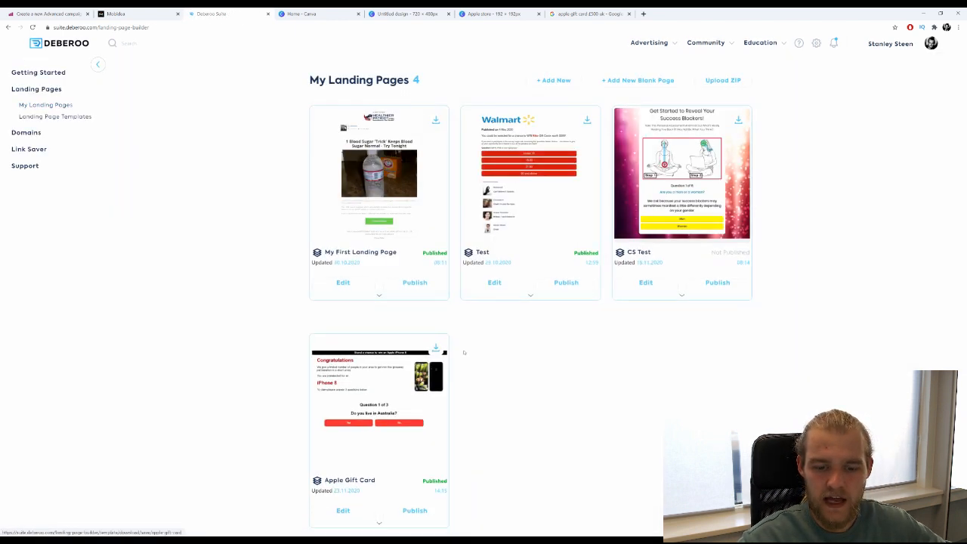
scroll(464, 352, down, 1)
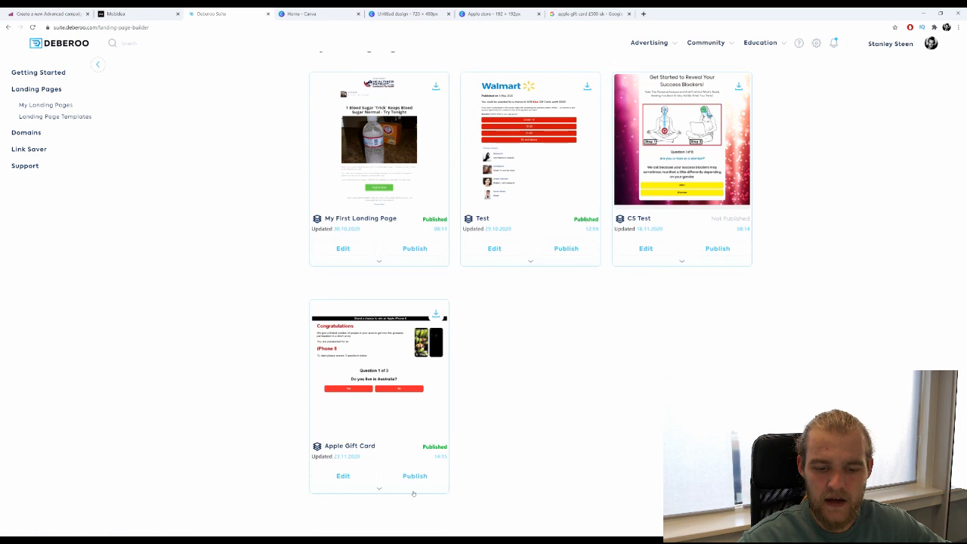
click(345, 477)
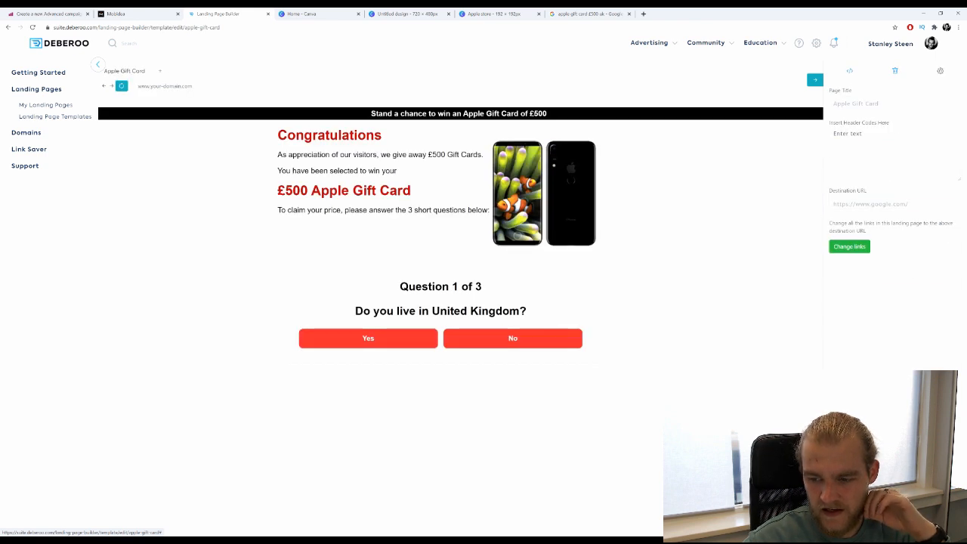
click(940, 71)
click(560, 310)
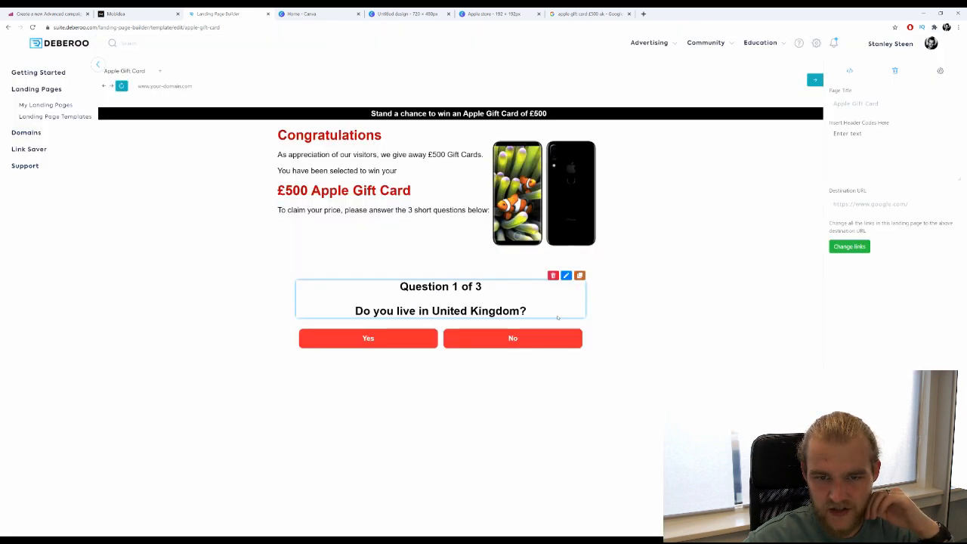
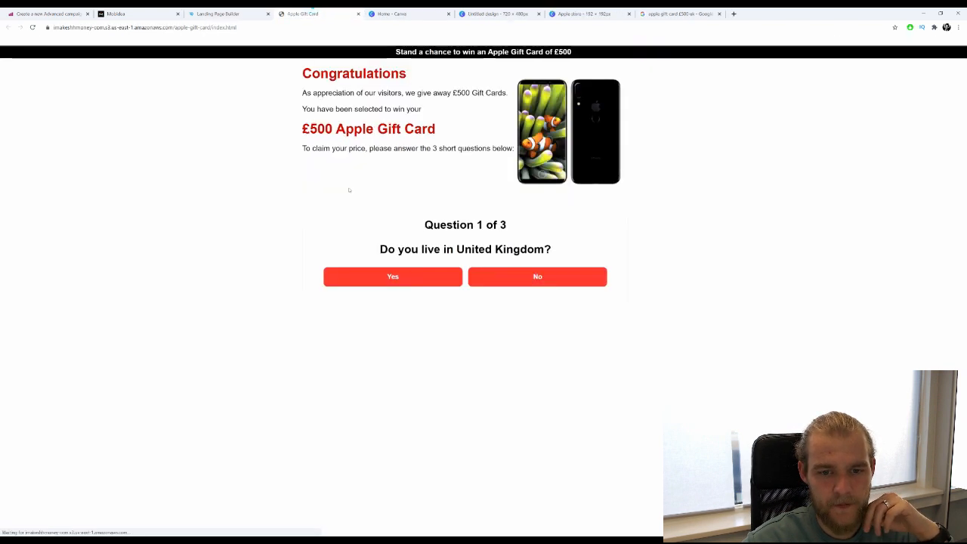
Take the published quiz, answering Yes to living in the UK and choosing iPhone.
drag(399, 264, 395, 276)
click(395, 276)
click(395, 276)
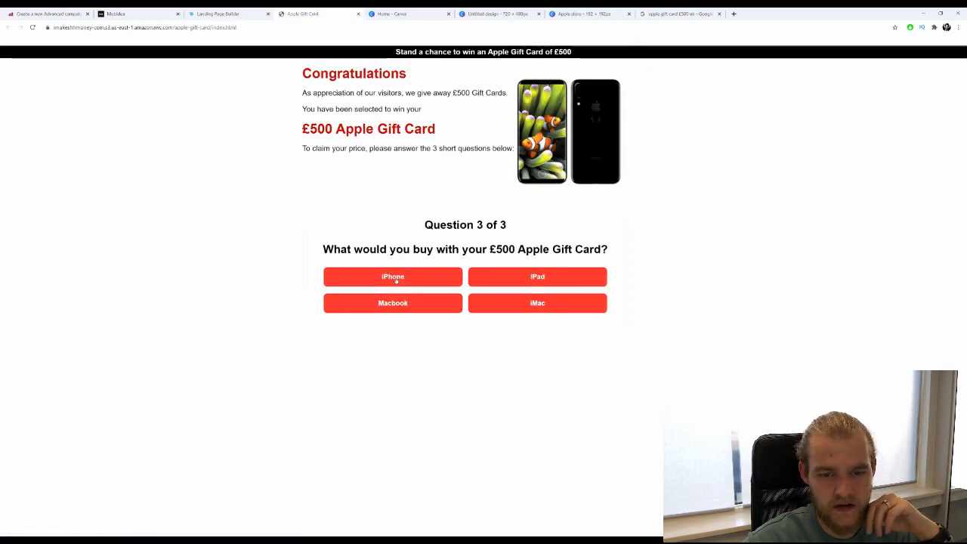
click(393, 276)
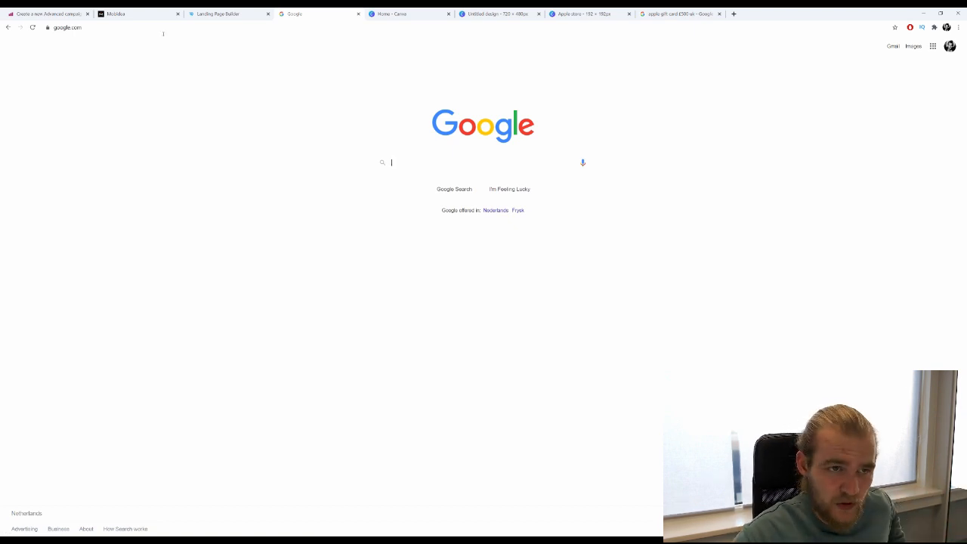
Review the Mobidea offer link and Deberoo editor, then return to the Adcash budget step.
click(136, 13)
click(329, 276)
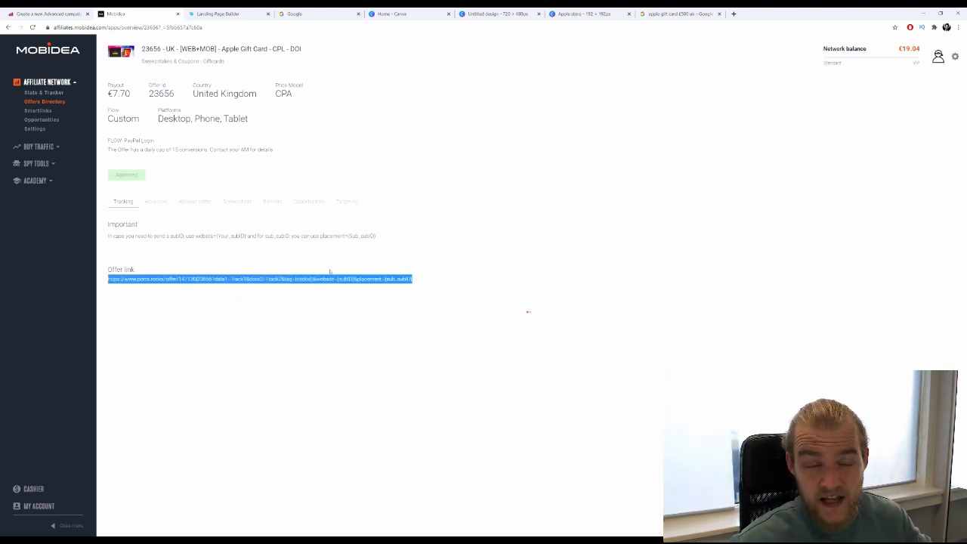
click(223, 14)
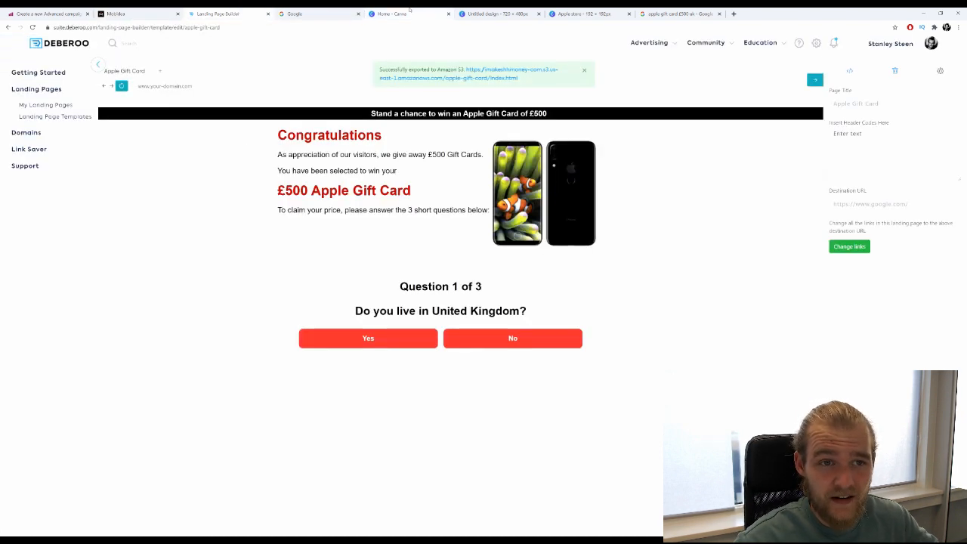
click(45, 14)
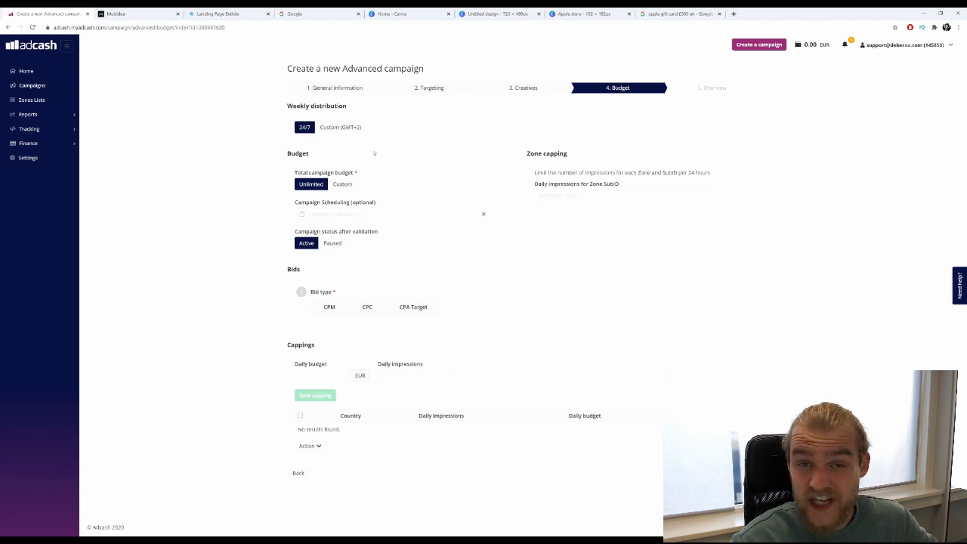
Choose CPM bidding and cap impressions at 2 per IP address.
click(345, 311)
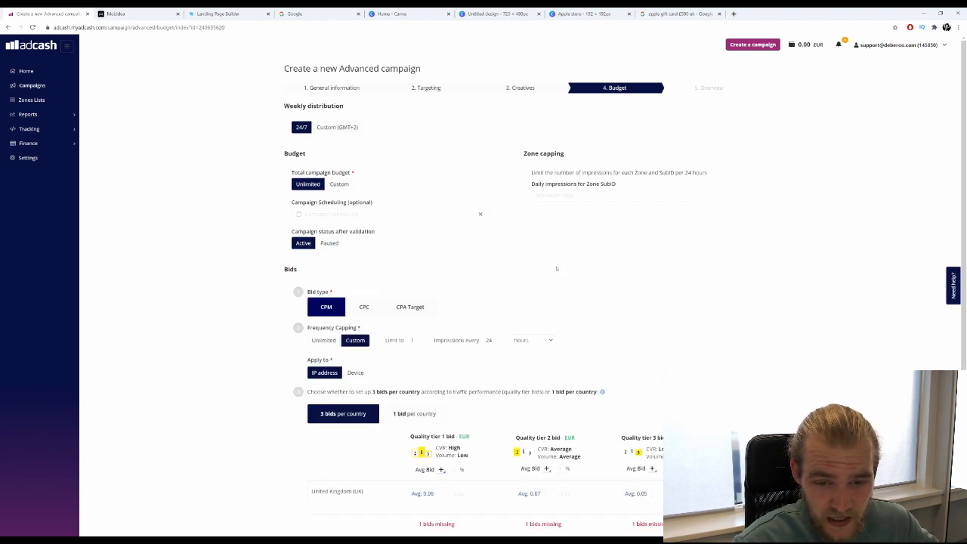
scroll(454, 278, down, 1)
double_click(428, 266)
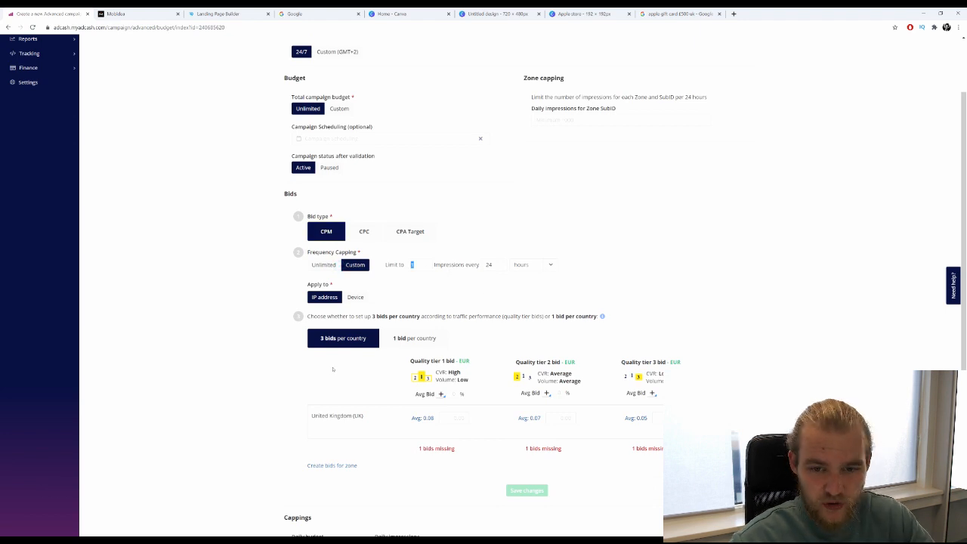
text(2)
scroll(368, 216, down, 1)
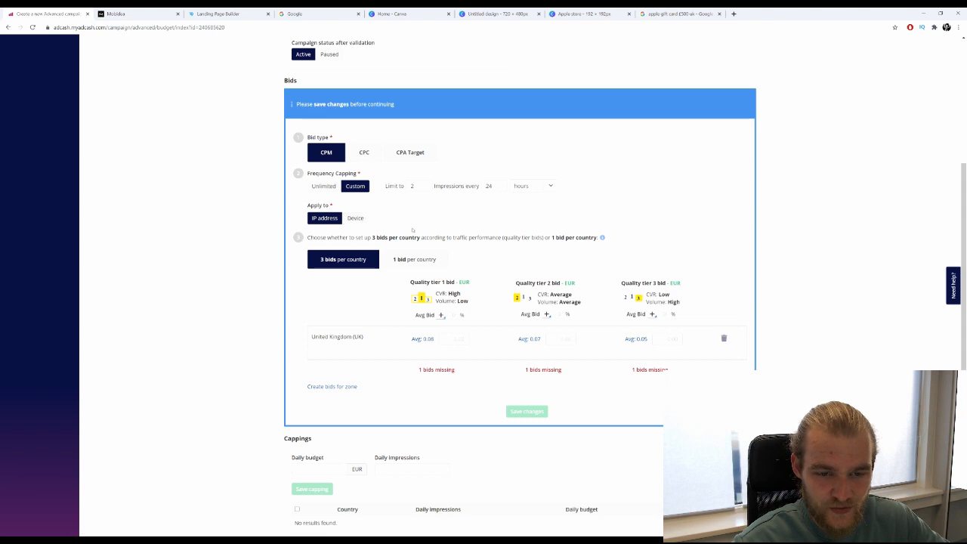
scroll(351, 211, down, 1)
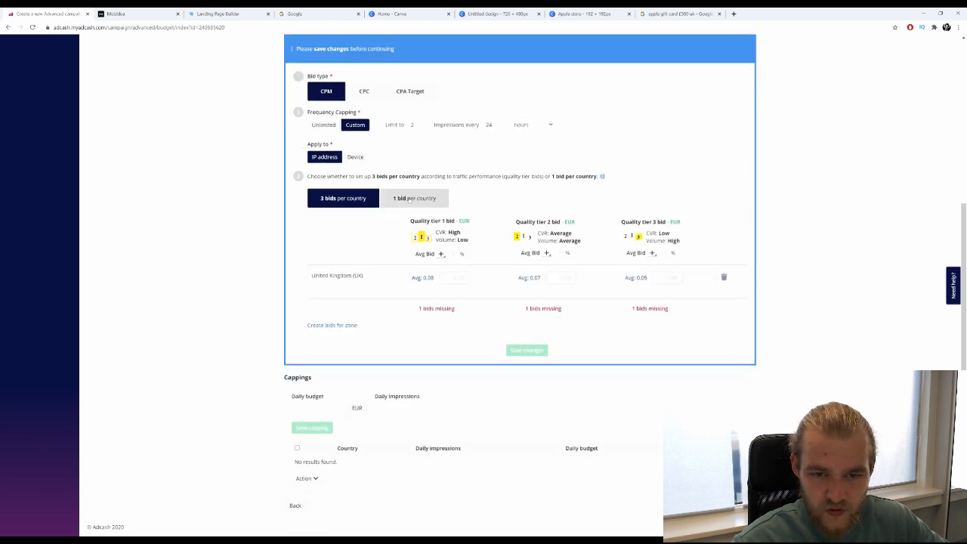
Keep three bids per country, bid 0.08, 0.07 and 0.05 for UK tiers, and save.
click(406, 198)
click(344, 200)
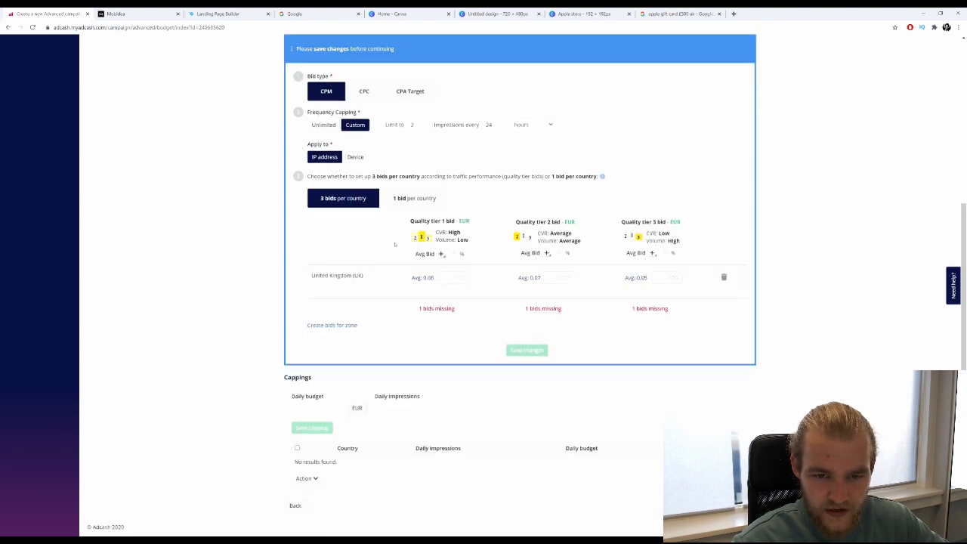
click(421, 277)
click(531, 277)
click(641, 277)
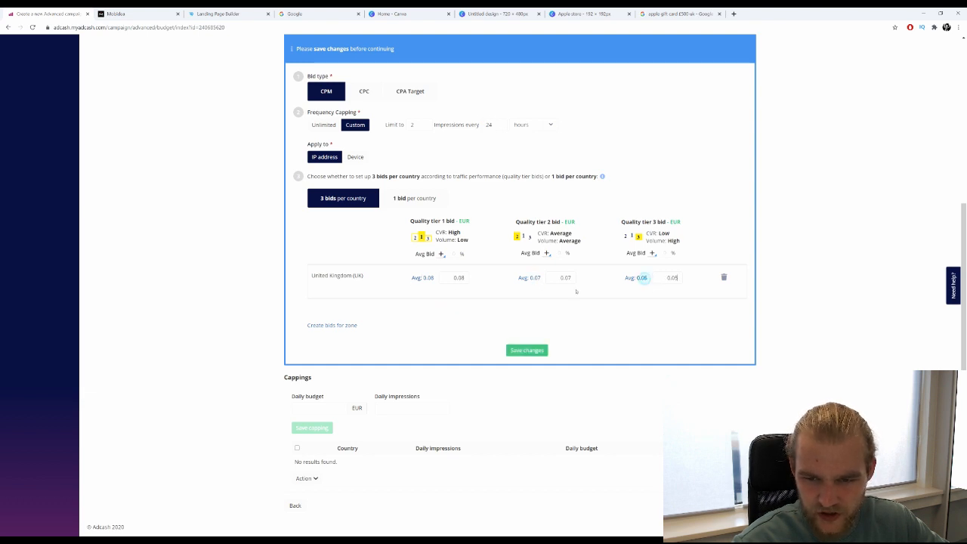
click(526, 349)
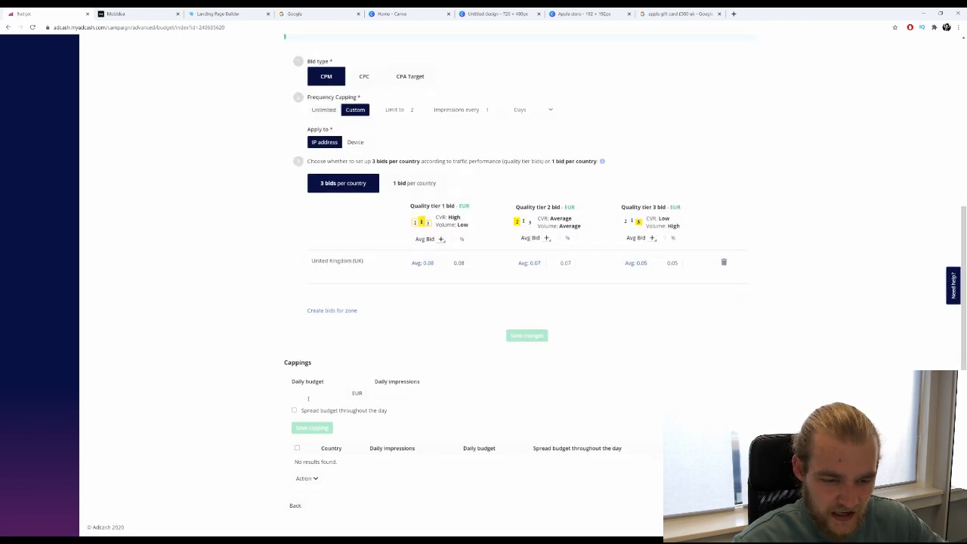
click(309, 394)
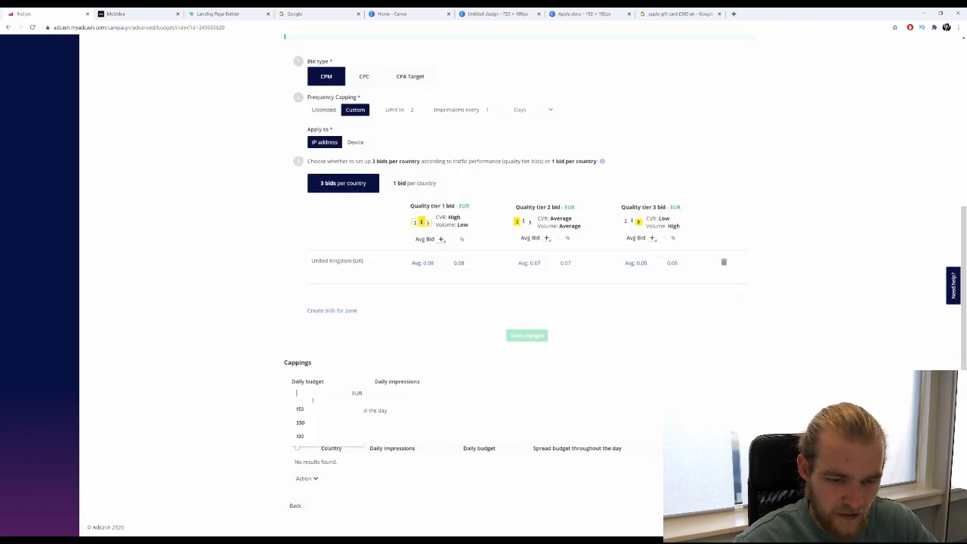
Save a global 150 EUR daily budget cap and advance to the campaign Overview.
click(308, 408)
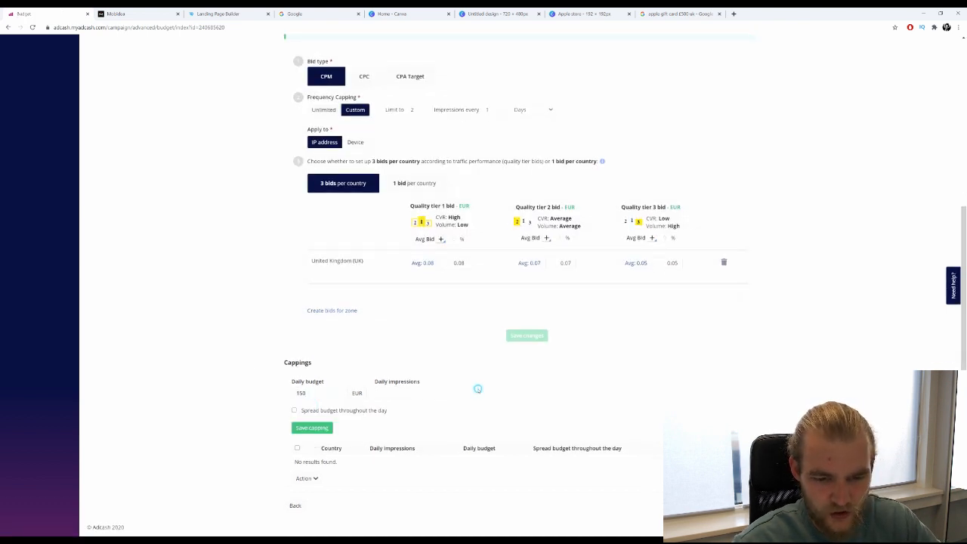
click(313, 429)
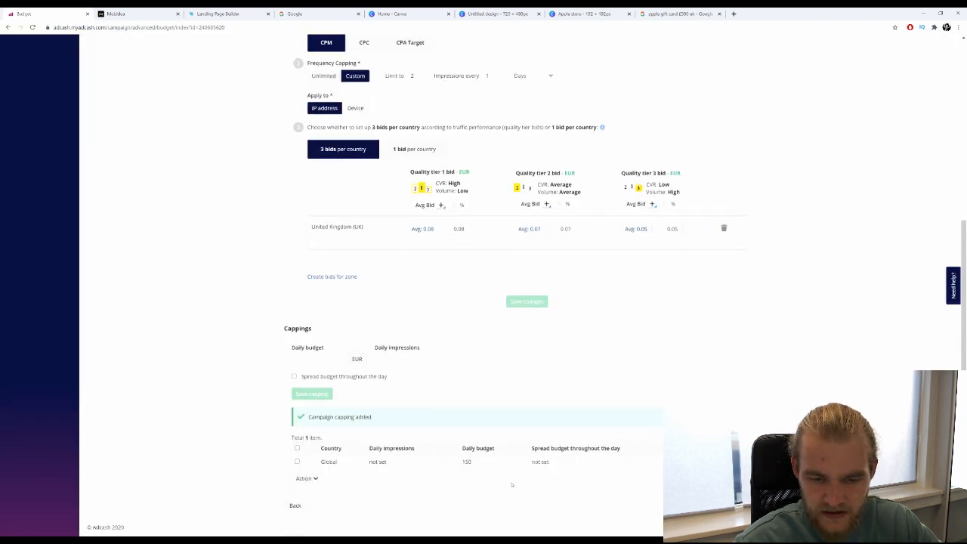
scroll(511, 484, up, 4)
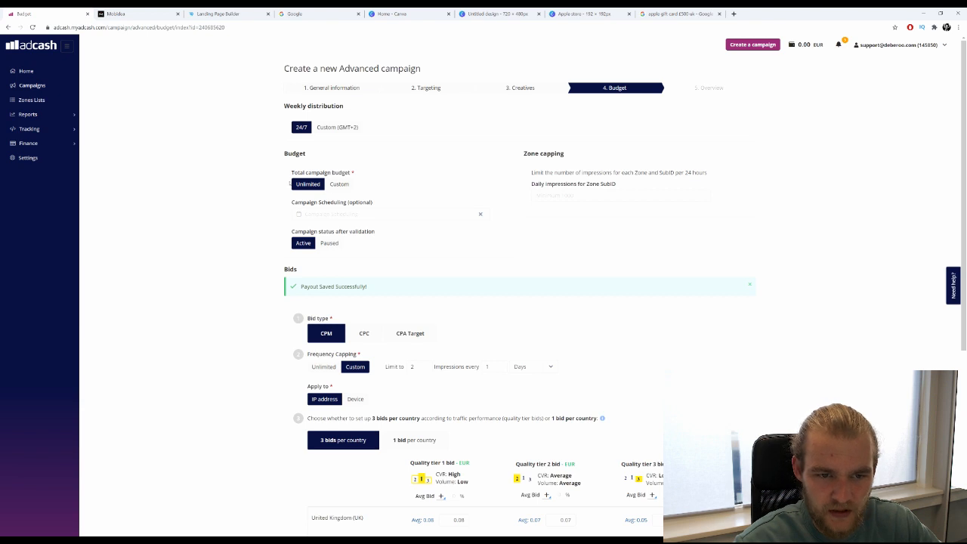
click(317, 184)
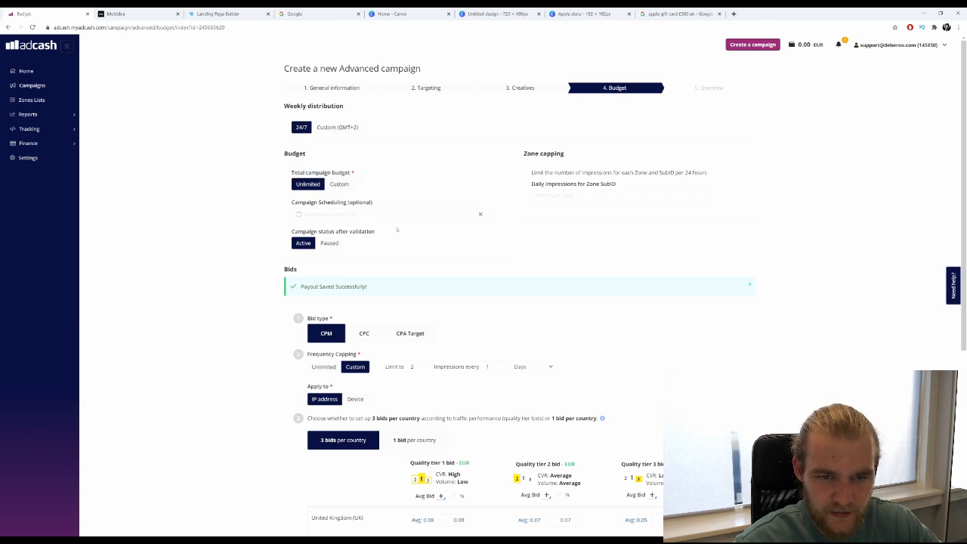
scroll(398, 223, down, 5)
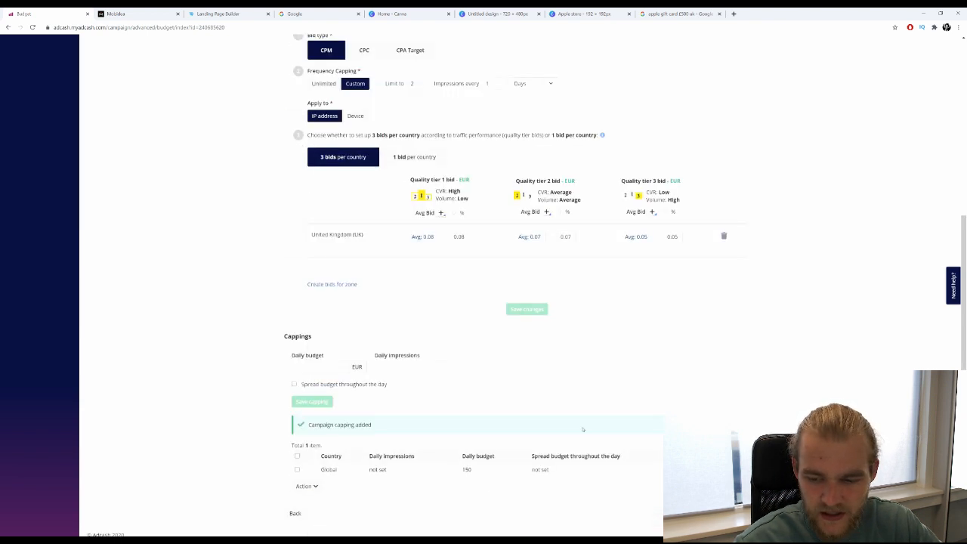
click(748, 505)
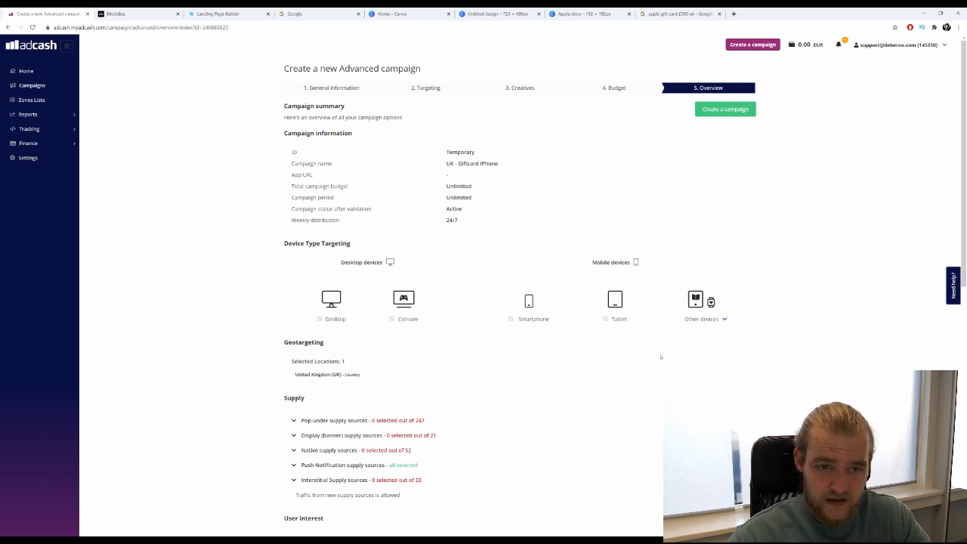
drag(529, 163, 249, 171)
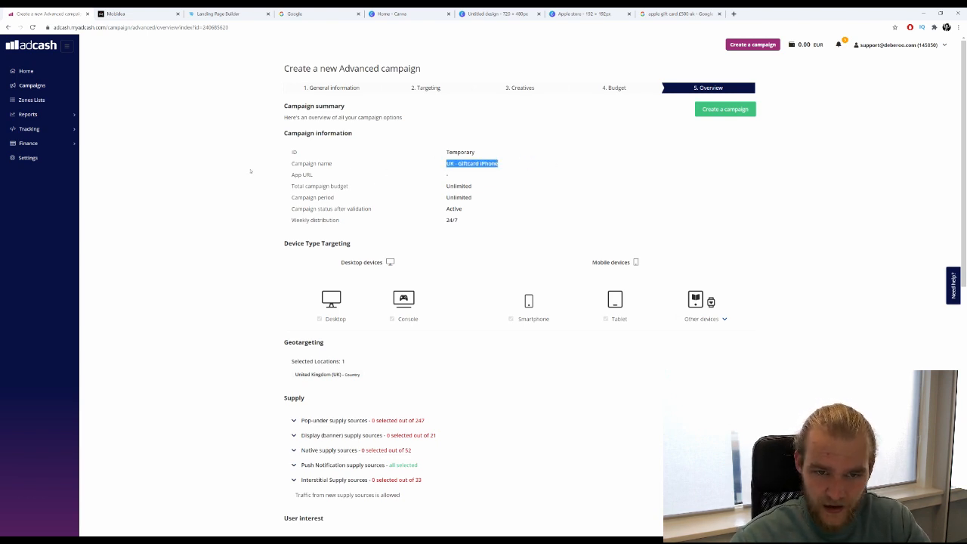
click(471, 196)
drag(305, 186, 506, 216)
click(507, 219)
scroll(268, 142, down, 2)
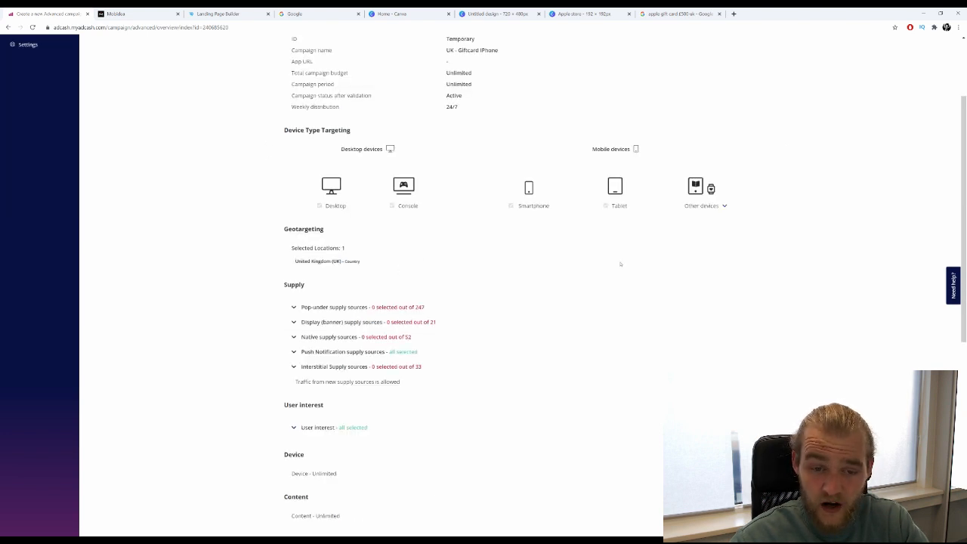
scroll(376, 210, down, 1)
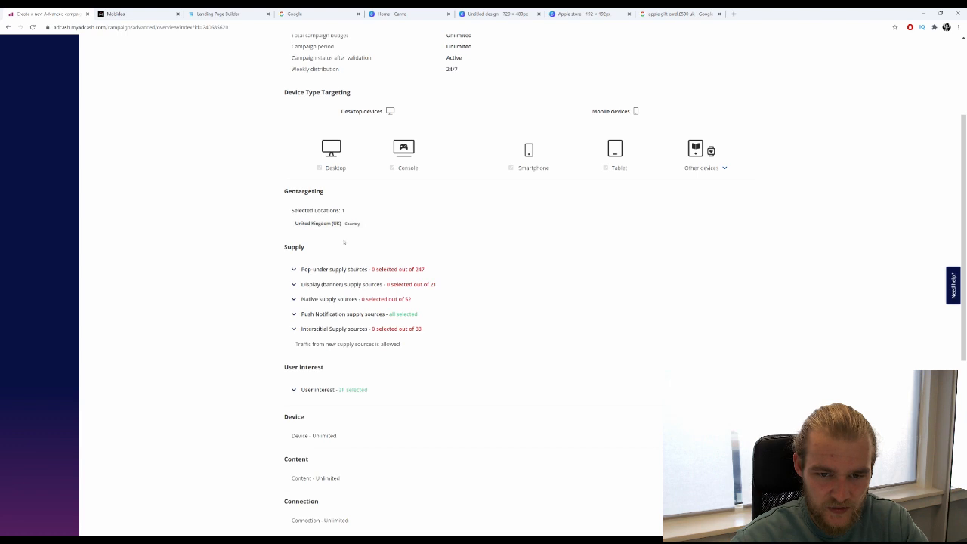
scroll(367, 316, down, 1)
scroll(410, 282, down, 3)
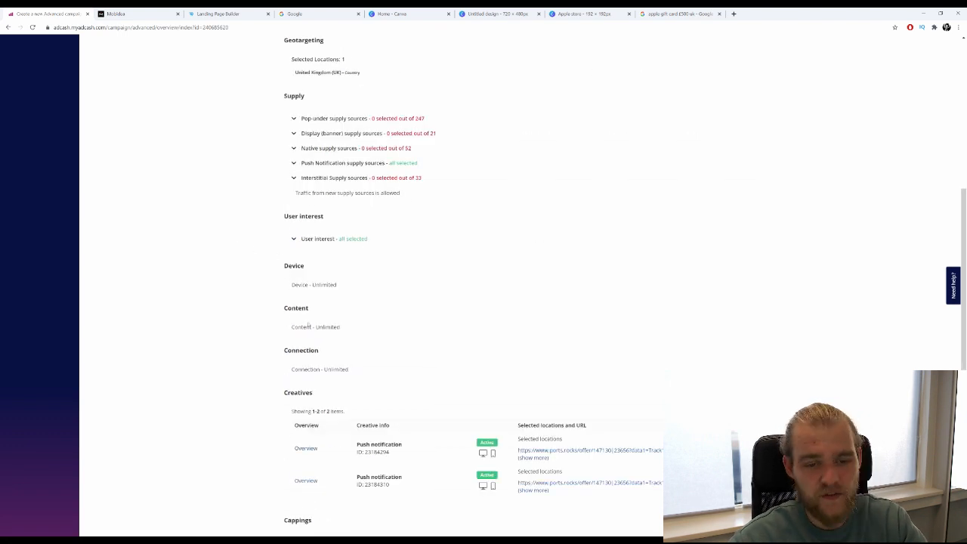
scroll(312, 168, down, 5)
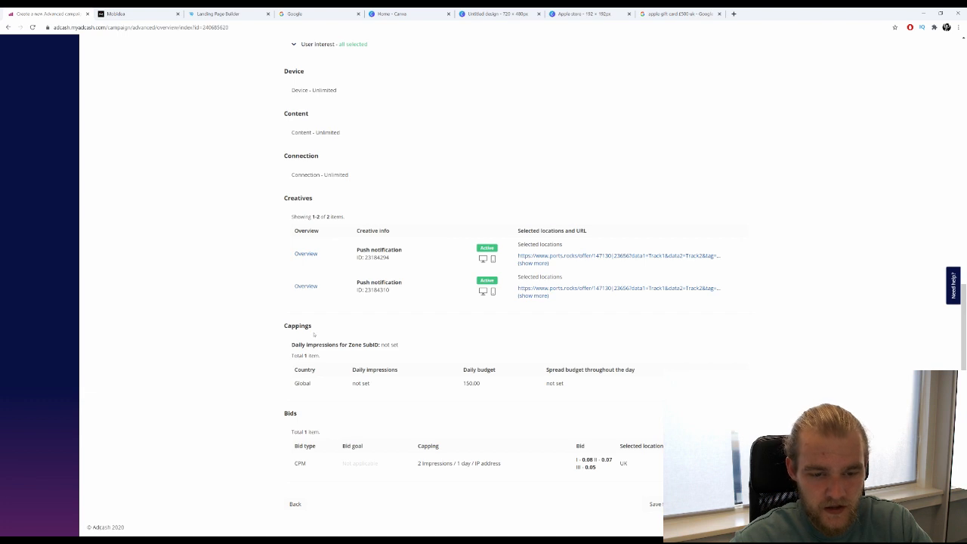
drag(296, 329, 479, 376)
click(464, 393)
drag(307, 417, 379, 437)
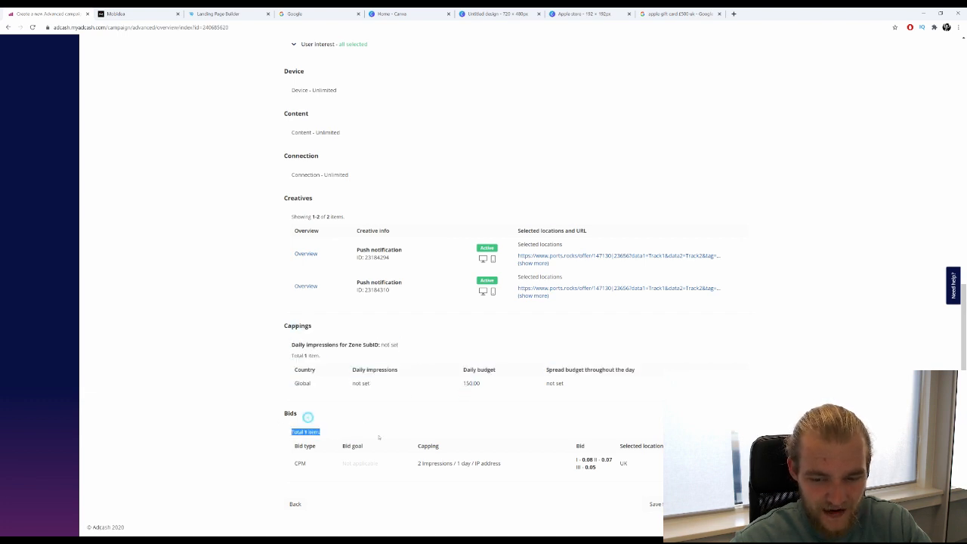
click(179, 460)
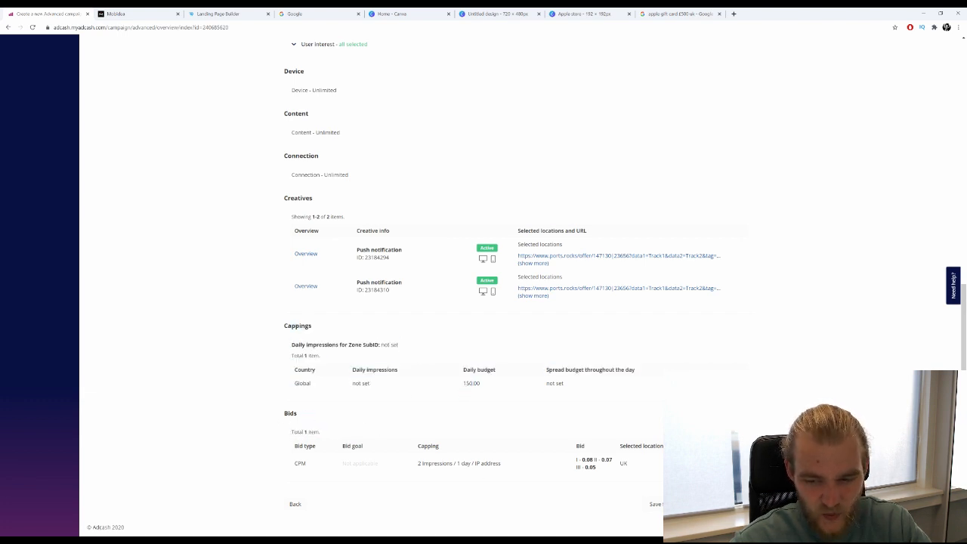